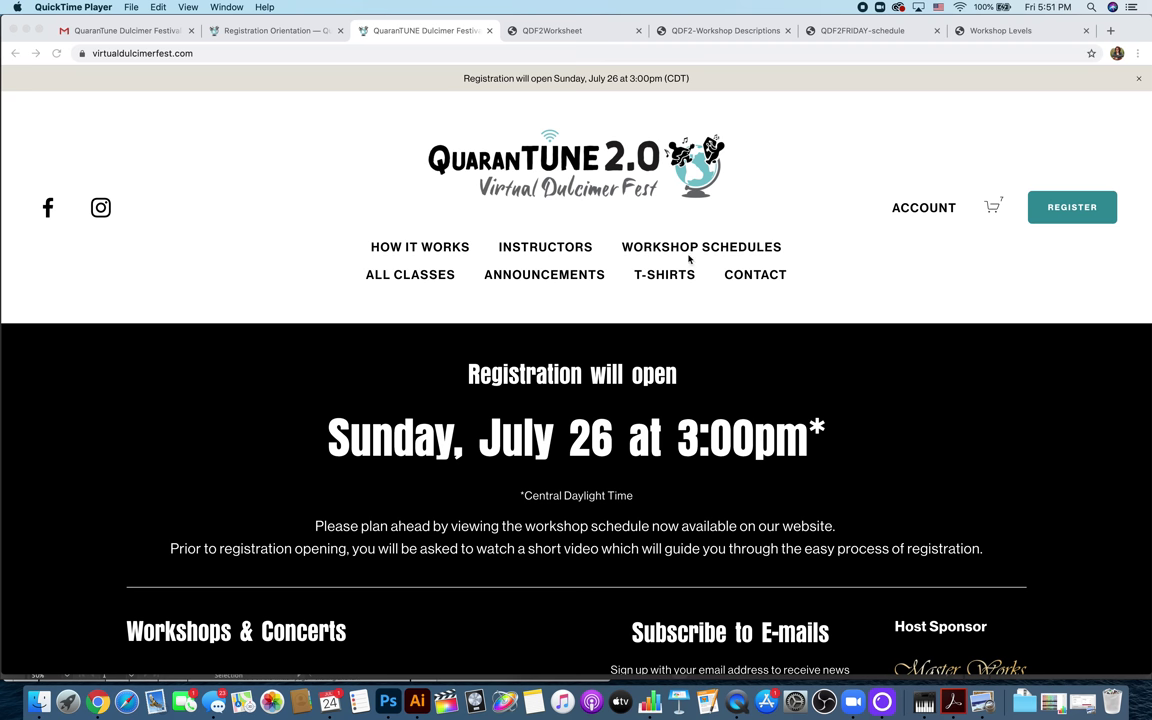
- Bring the browser forward and look over the QDF2FRIDAY-schedule PDF for the Friday hammered dulcimer workshops
click(716, 228)
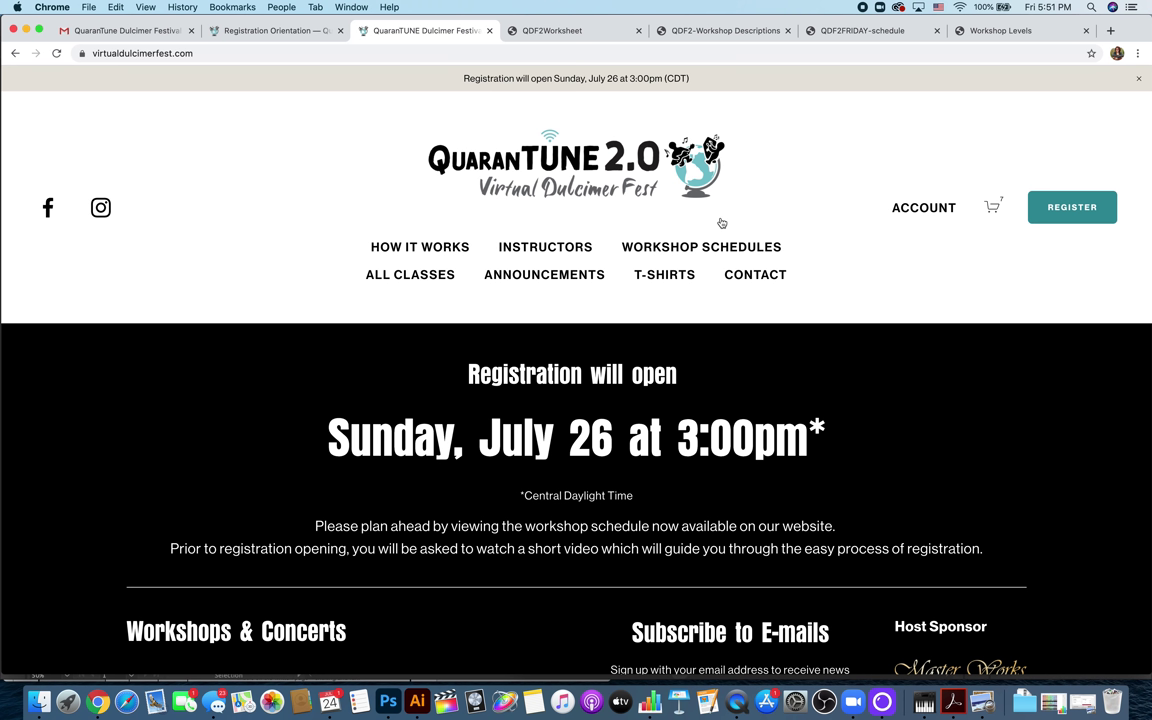
click(860, 31)
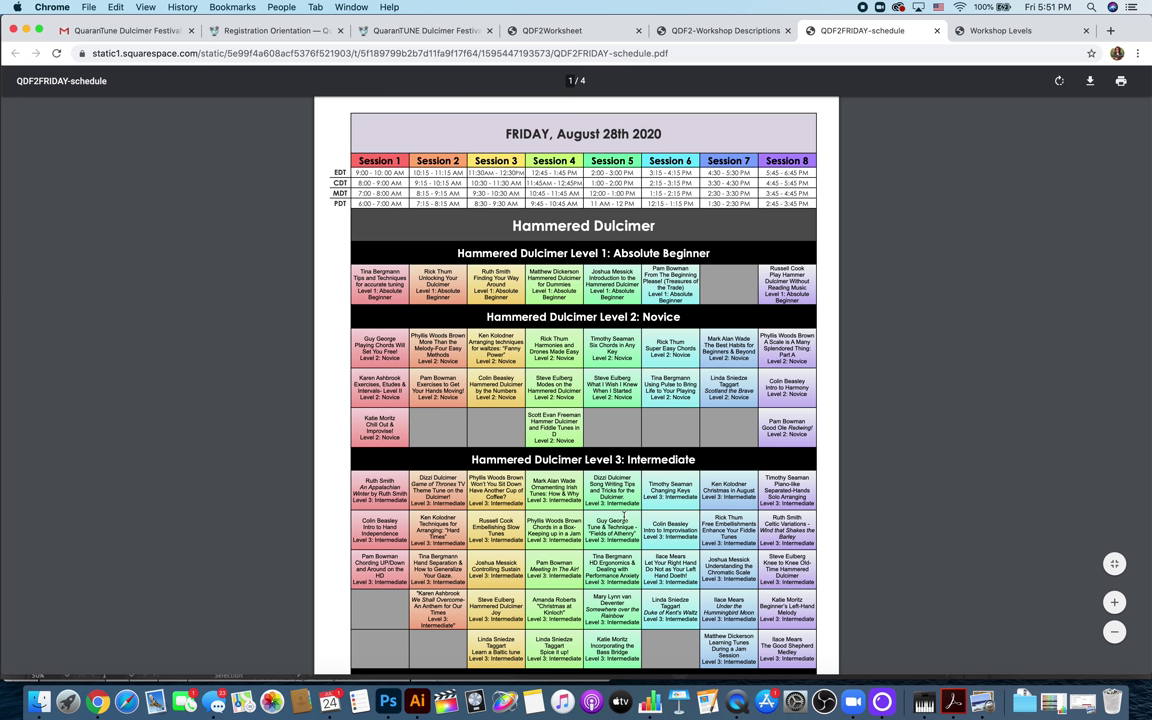
scroll(752, 215, down, 3)
scroll(752, 215, up, 2)
- Look over the QDF2-Workshop Descriptions PDF and the Friday and Saturday pages of the QDF2Worksheet
click(735, 33)
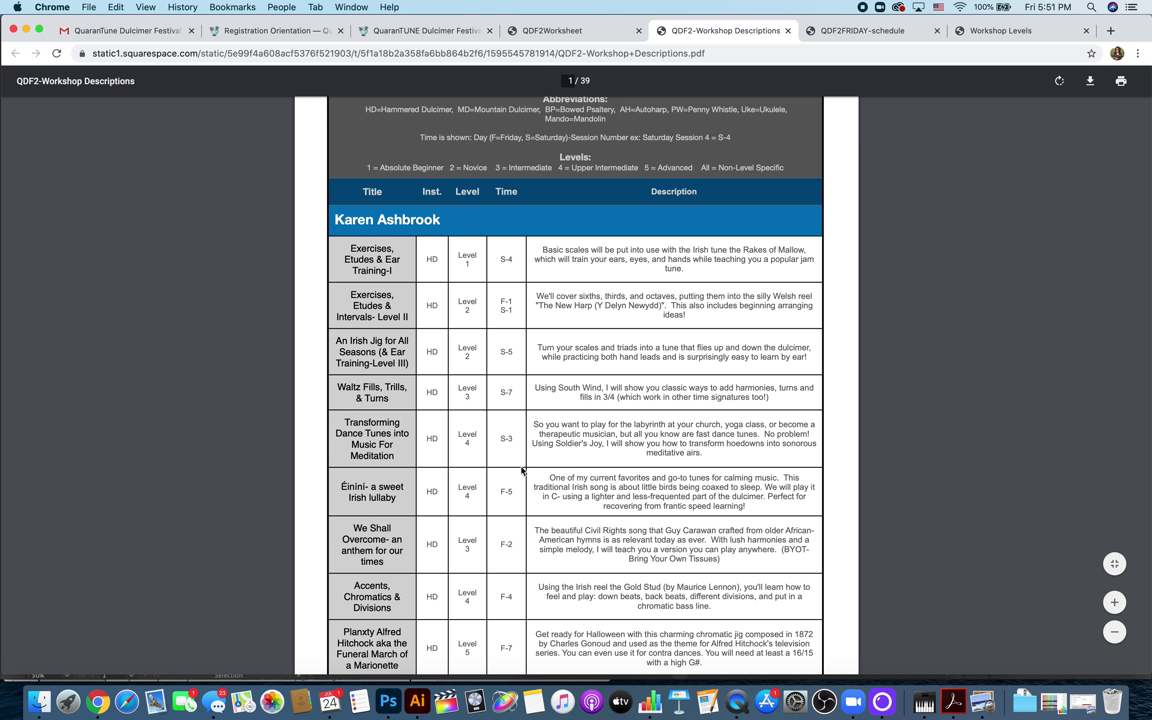
click(573, 38)
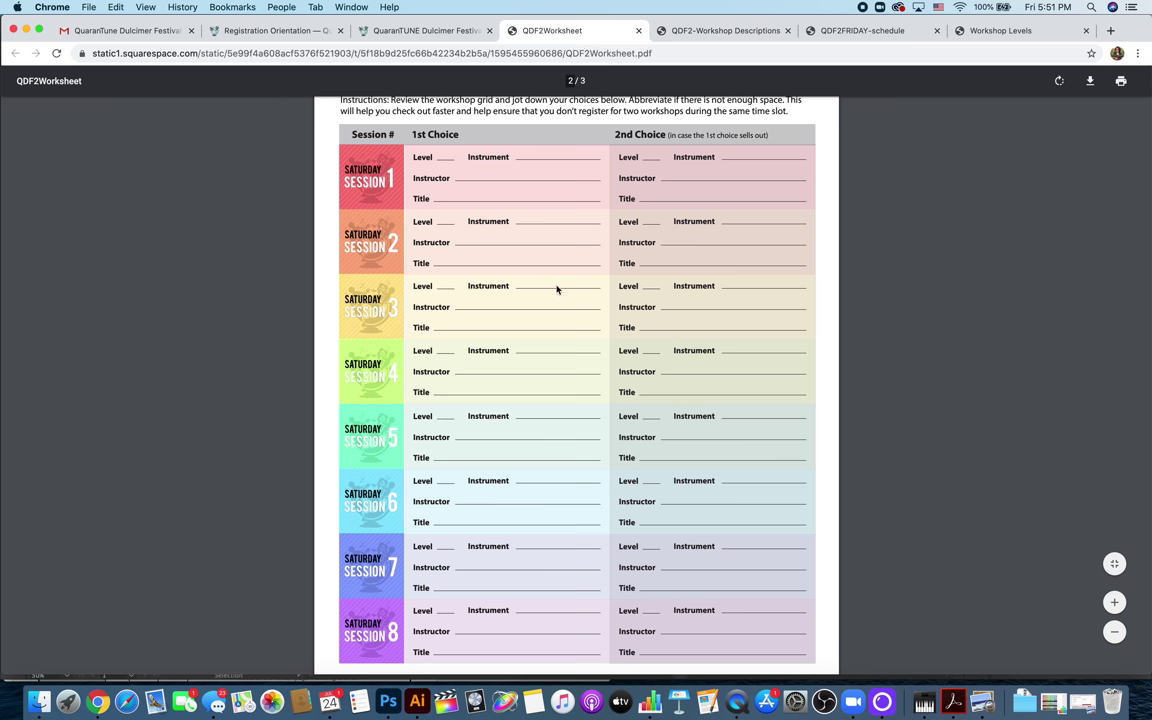
scroll(555, 285, down, 6)
scroll(557, 289, up, 10)
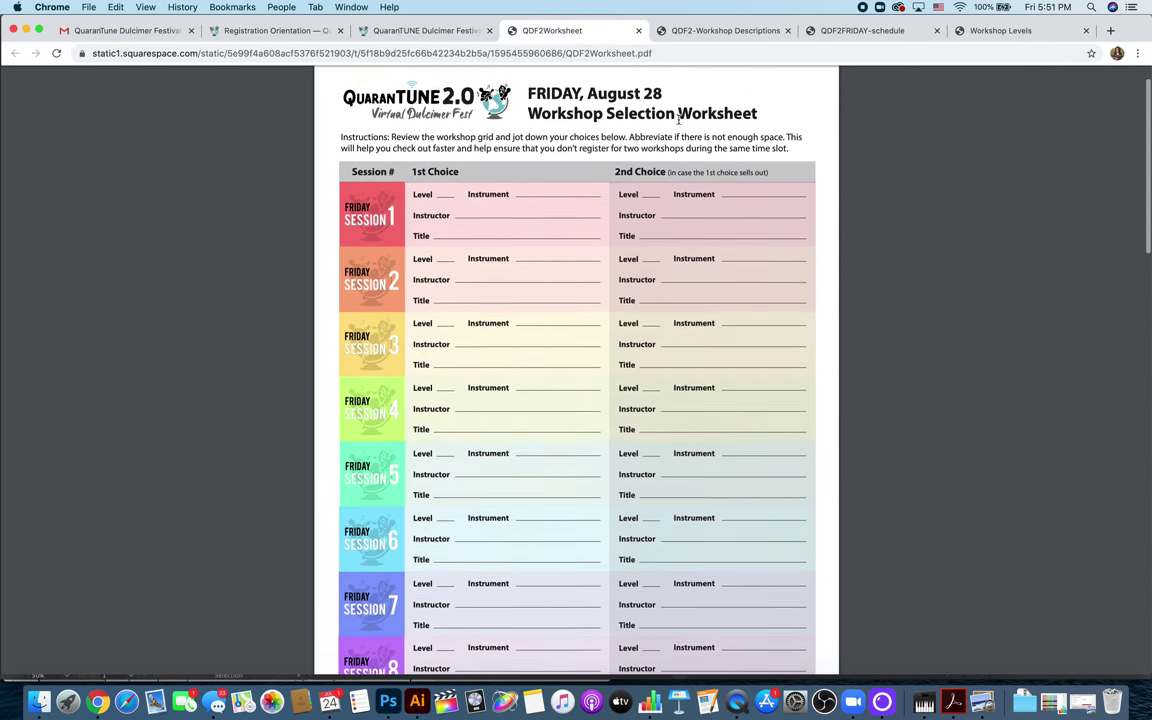
- Compare the levels and session times in the workshop descriptions with the Friday schedule grid
click(730, 31)
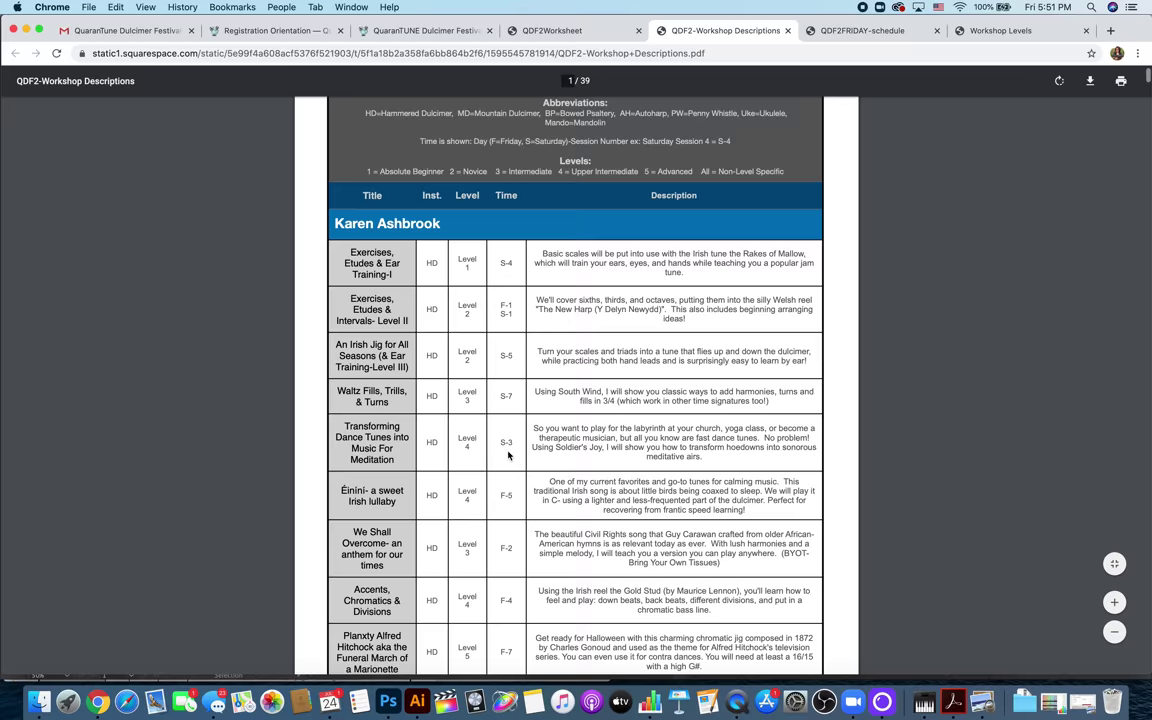
scroll(508, 455, down, 5)
scroll(508, 455, down, 1)
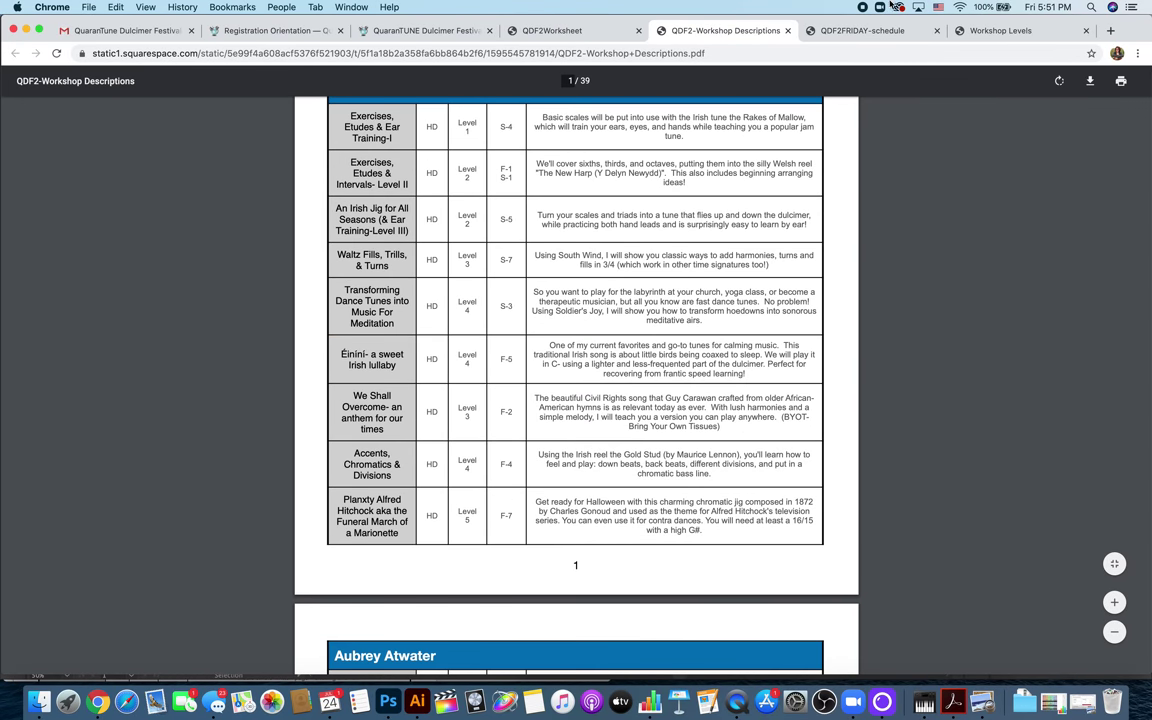
click(850, 33)
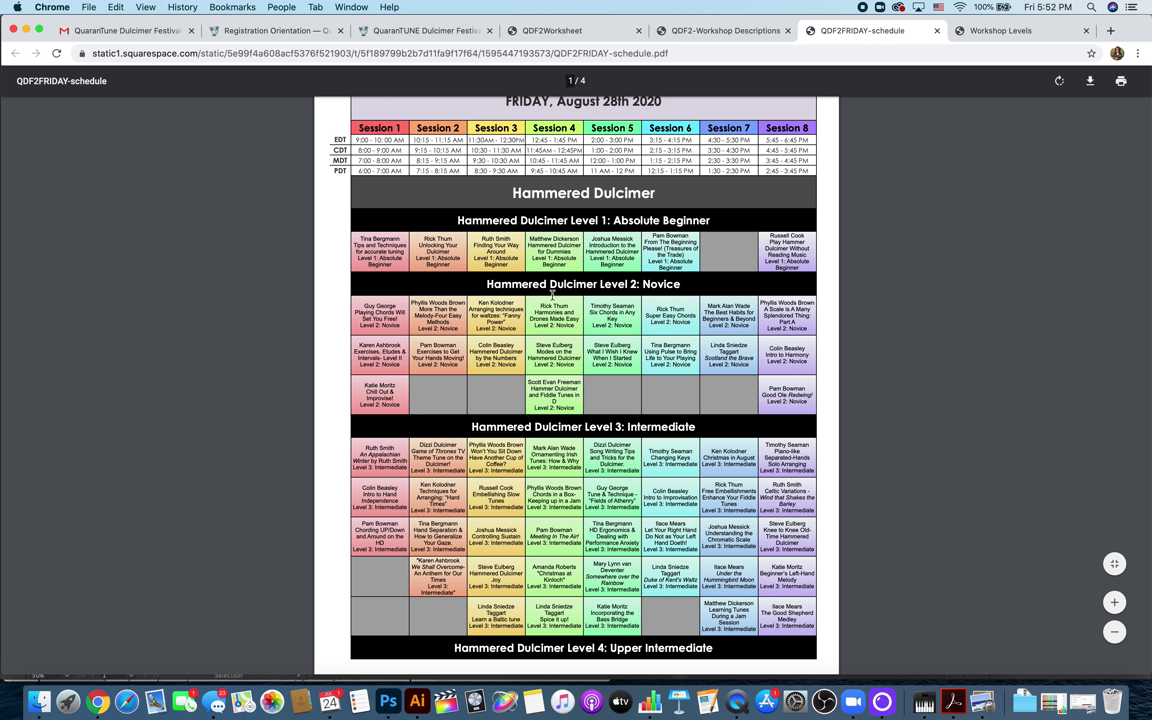
key(ctrl+shift+Tab)
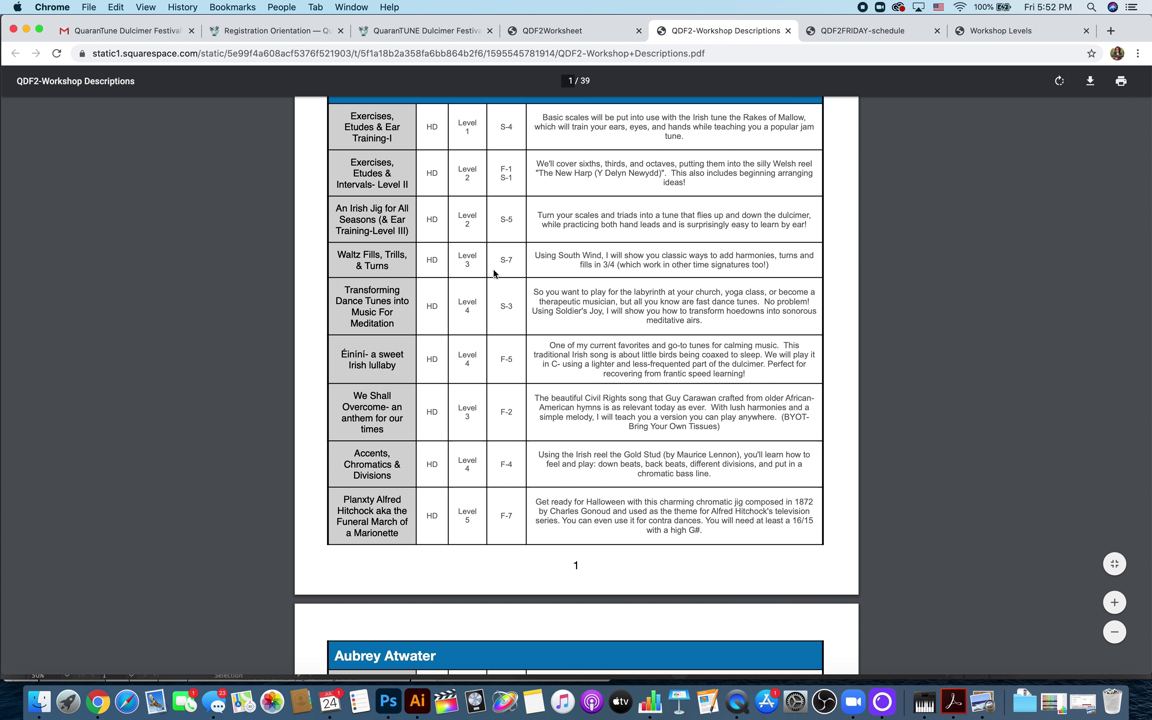
click(868, 33)
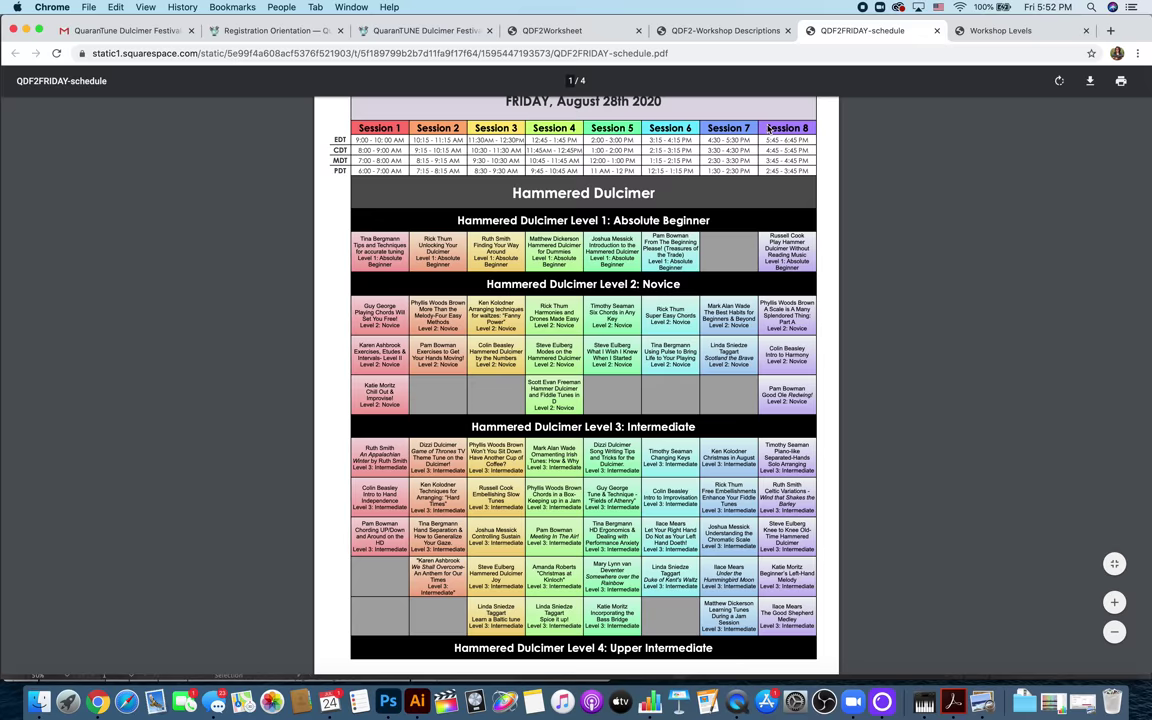
click(718, 30)
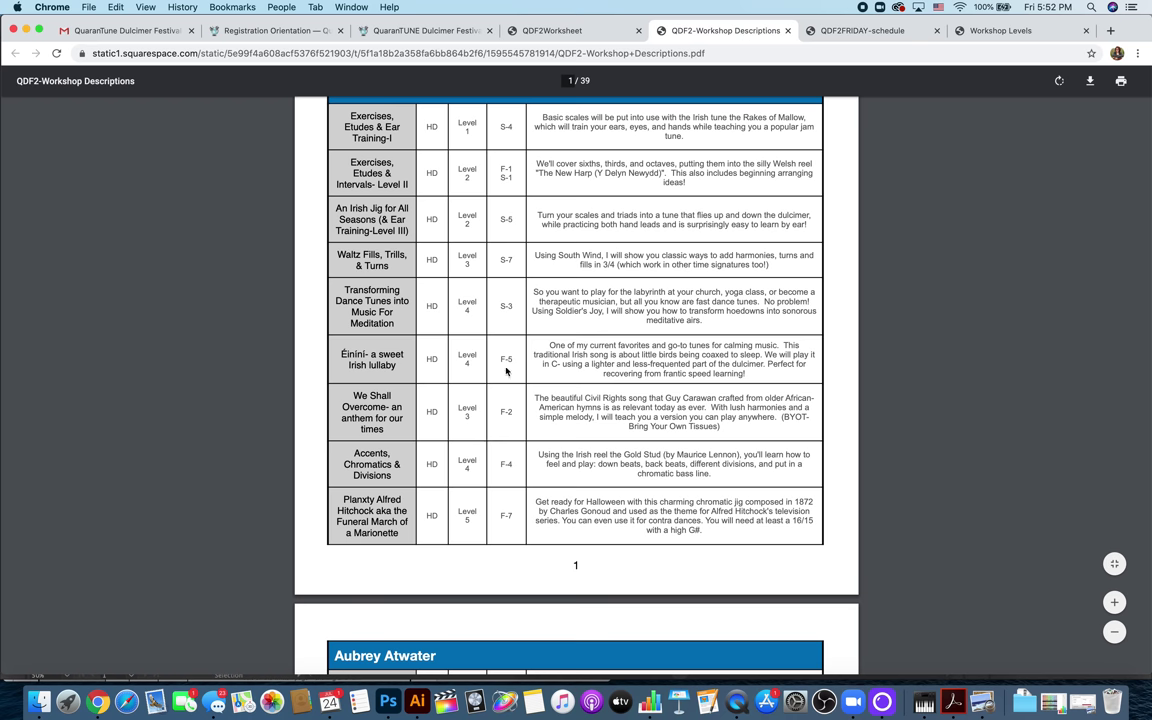
scroll(527, 376, up, 5)
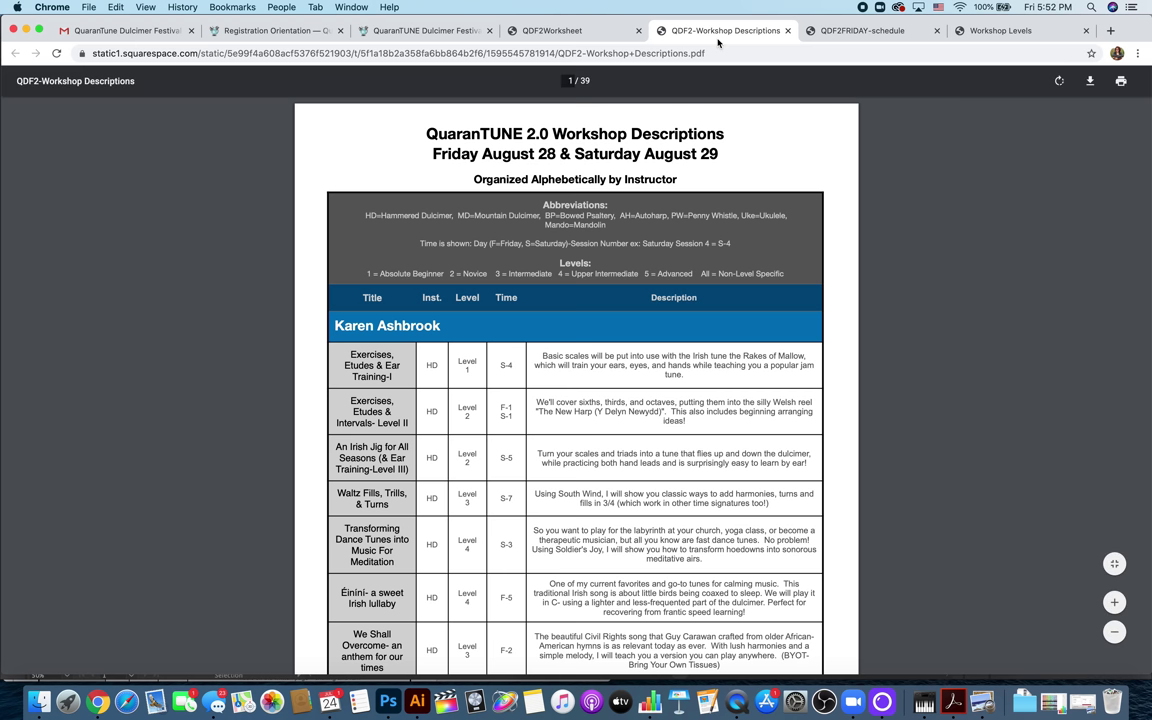
click(871, 30)
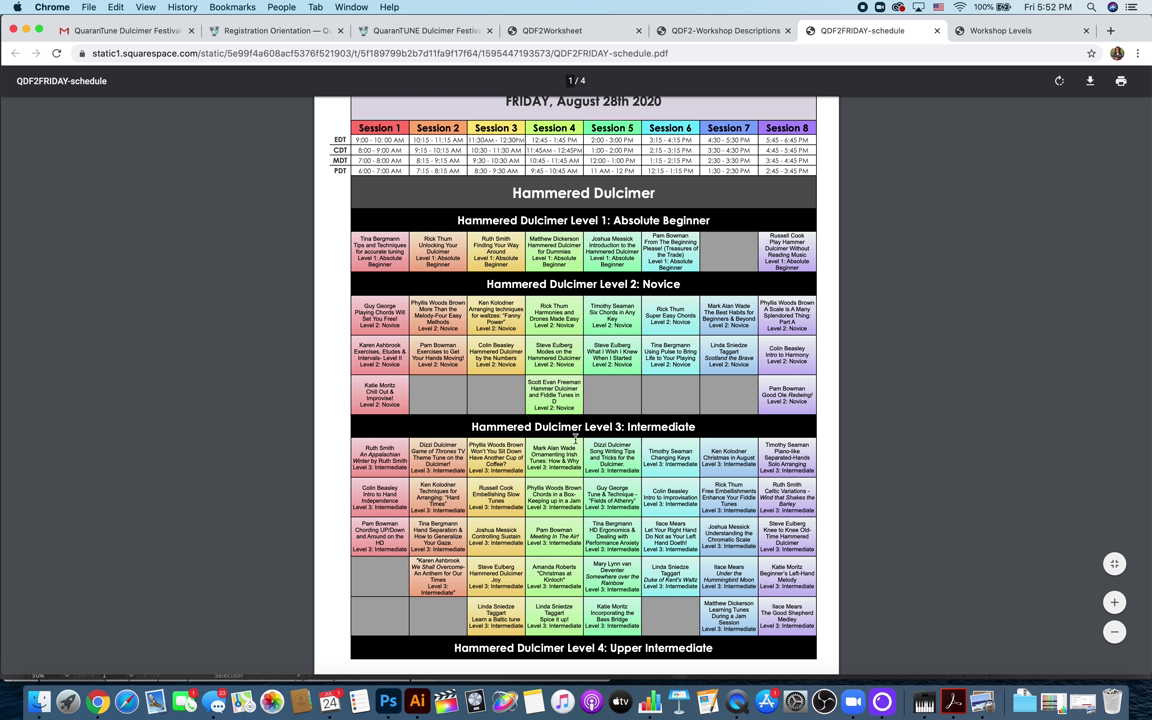
- View the Friday workshop selection worksheet and read through the Workshop Levels guide for hammered and mountain dulcimer
click(514, 31)
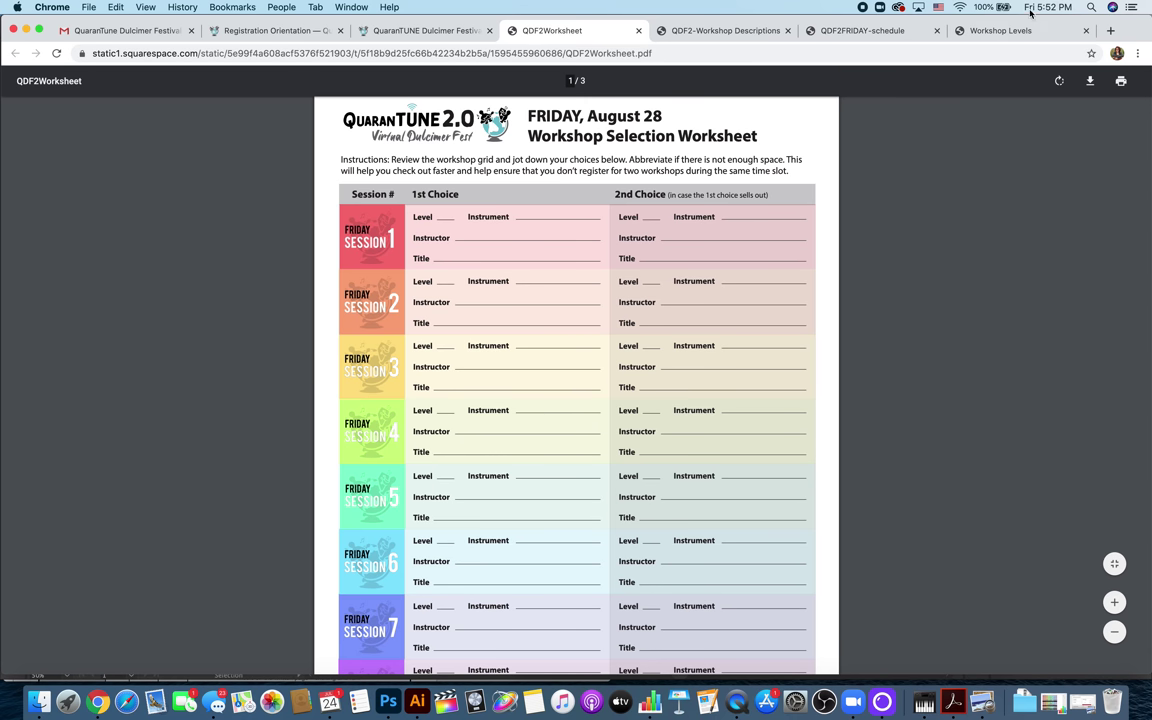
click(1004, 30)
scroll(548, 350, up, 3)
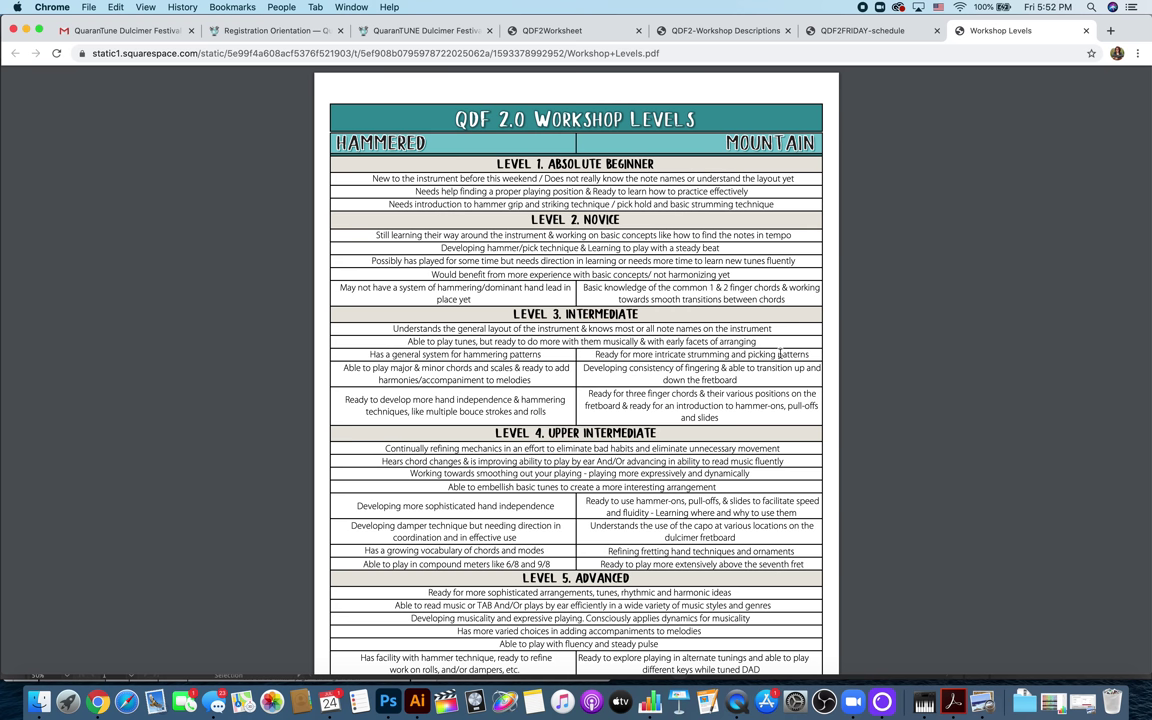
- Return to the festival home page, mark the incoming message notification as read, and view the registration opening announcement
click(424, 31)
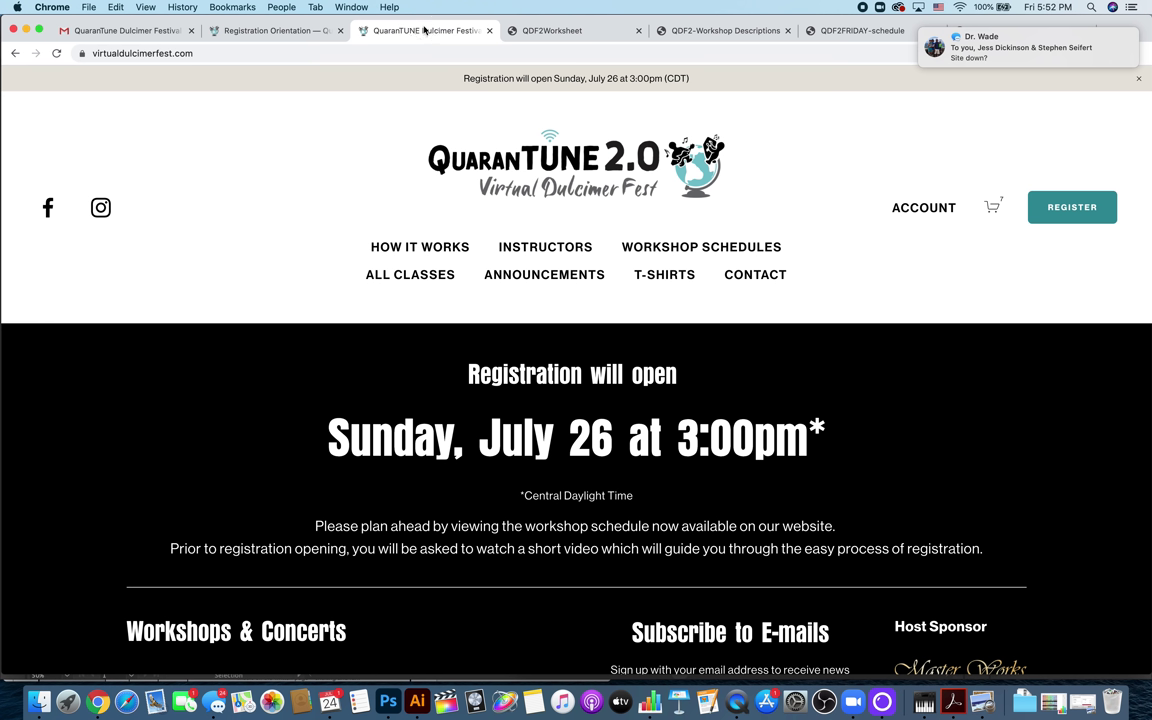
mouse_move(956, 57)
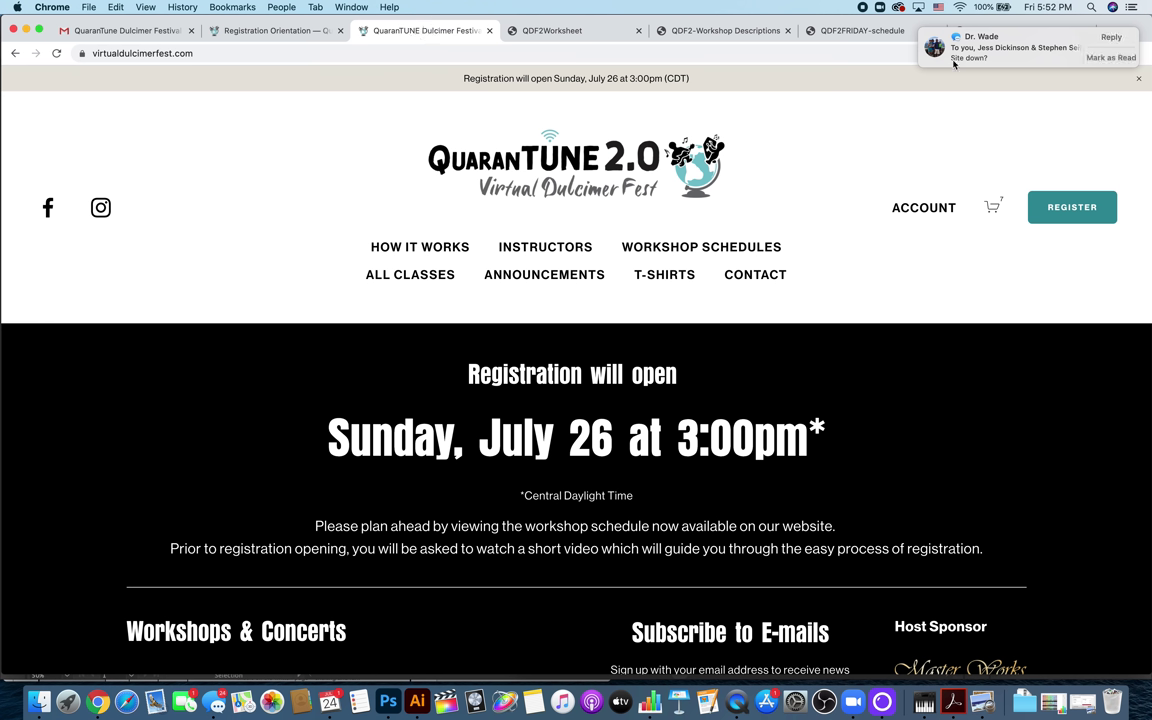
click(1111, 57)
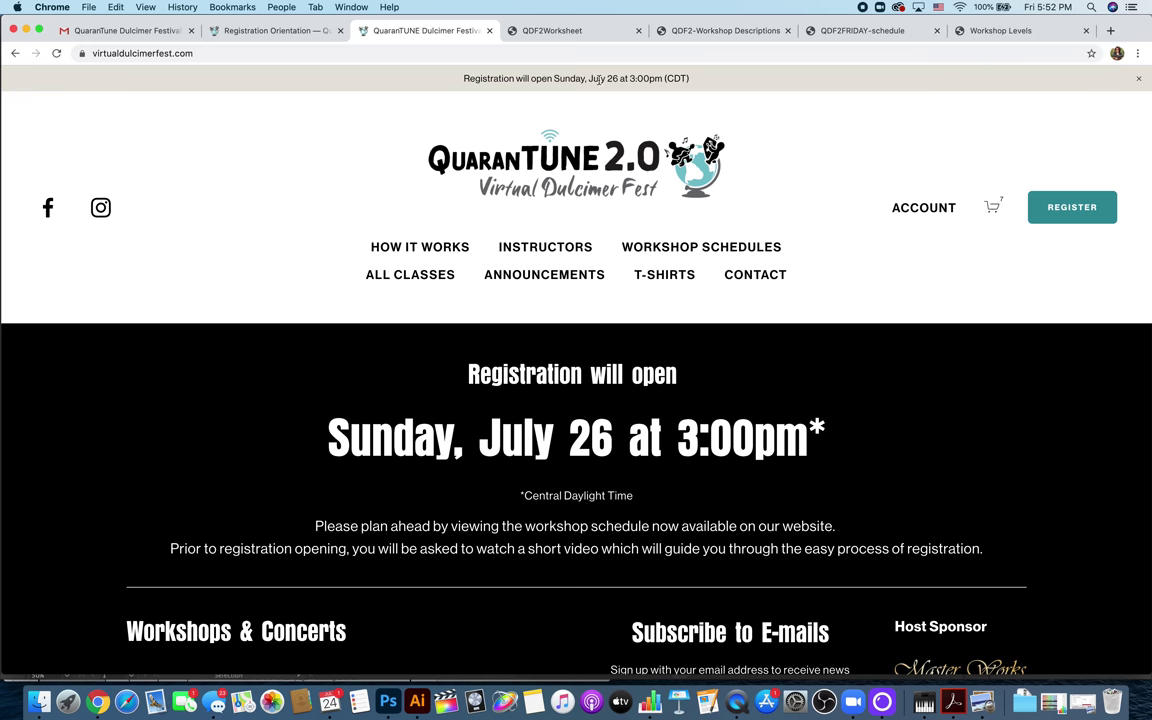
scroll(733, 355, down, 2)
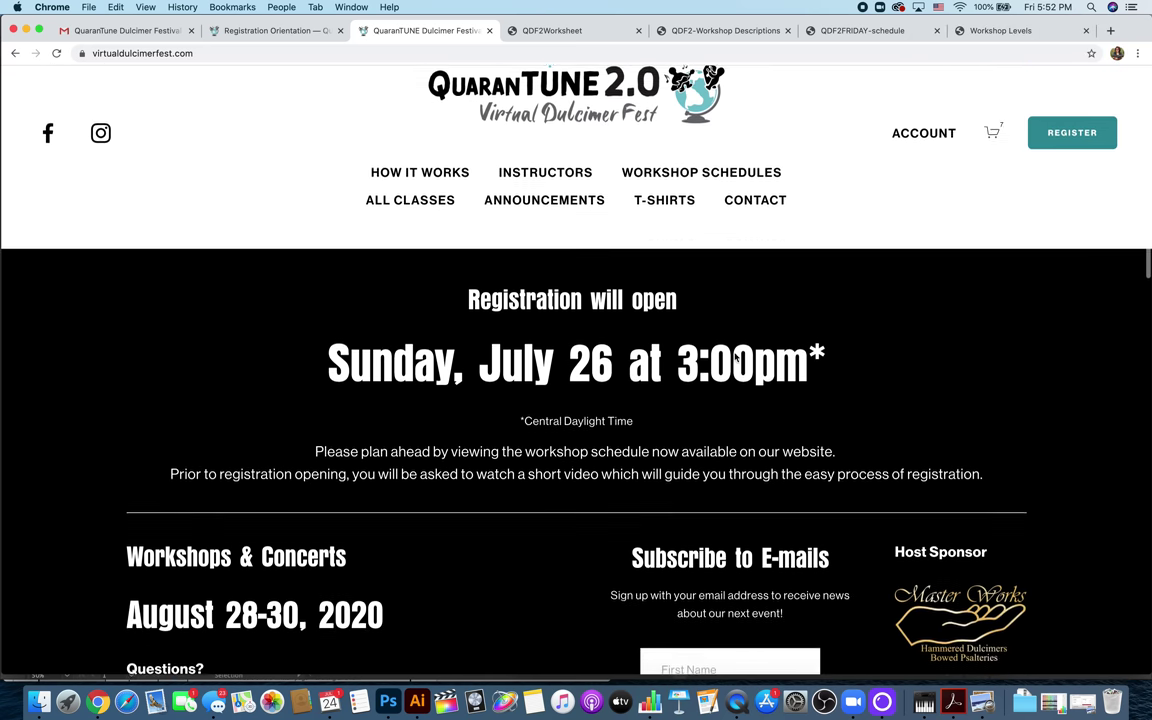
scroll(735, 357, up, 2)
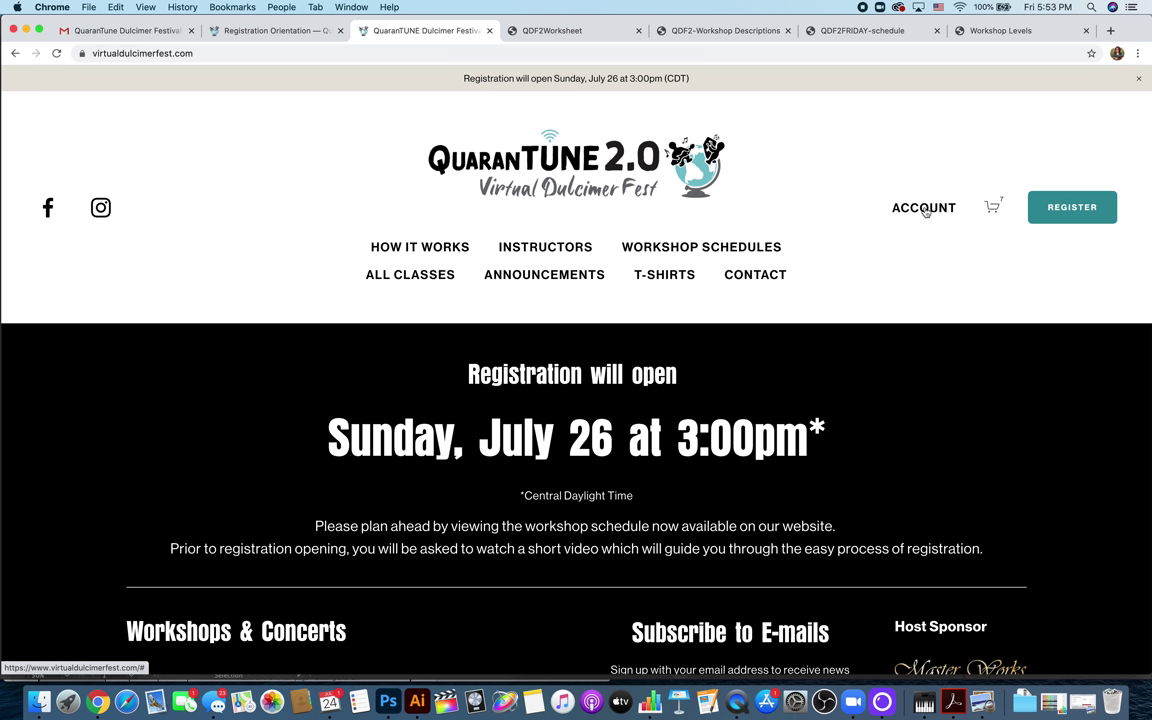
- Open the registration page and examine its pre-registration notes, levels guide link and the workshop categories by instrument and level
click(1076, 215)
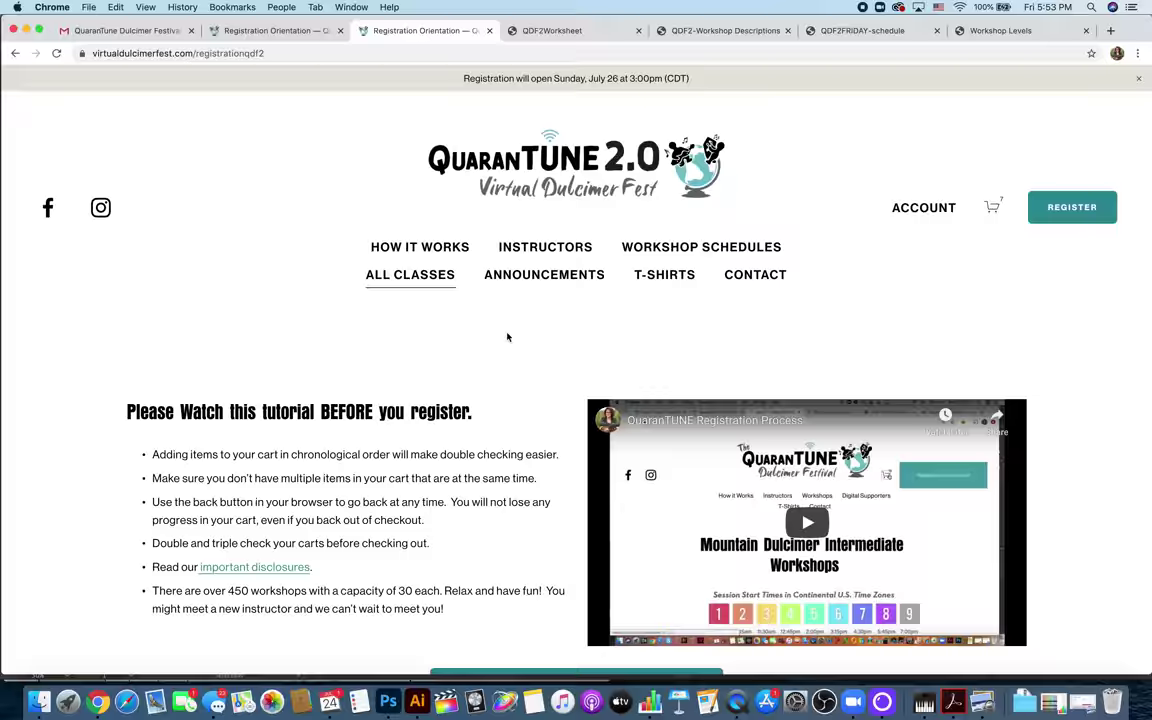
scroll(508, 338, down, 10)
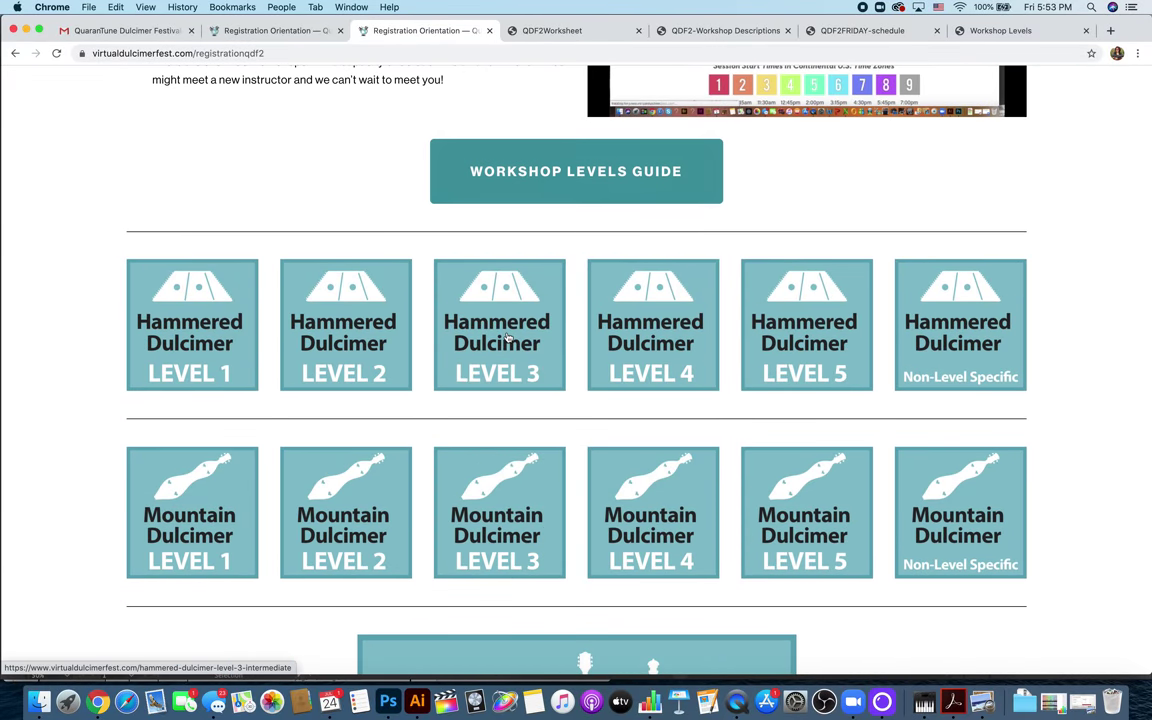
scroll(121, 445, down, 2)
scroll(121, 449, up, 5)
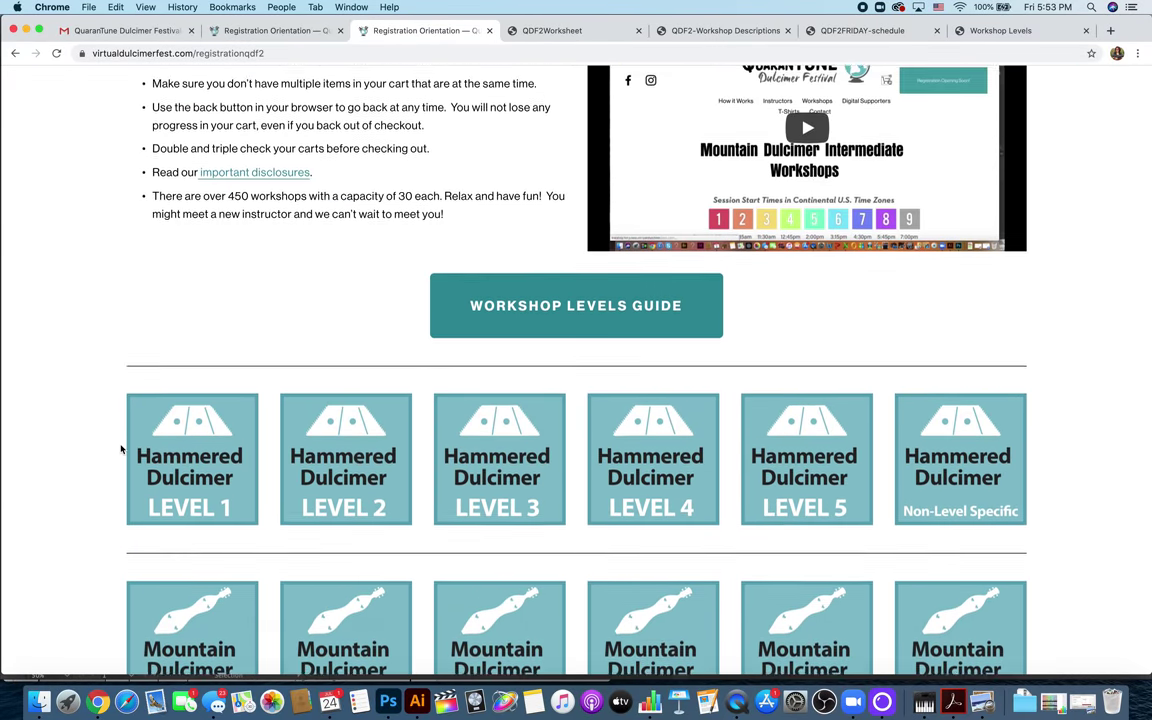
scroll(121, 449, up, 2)
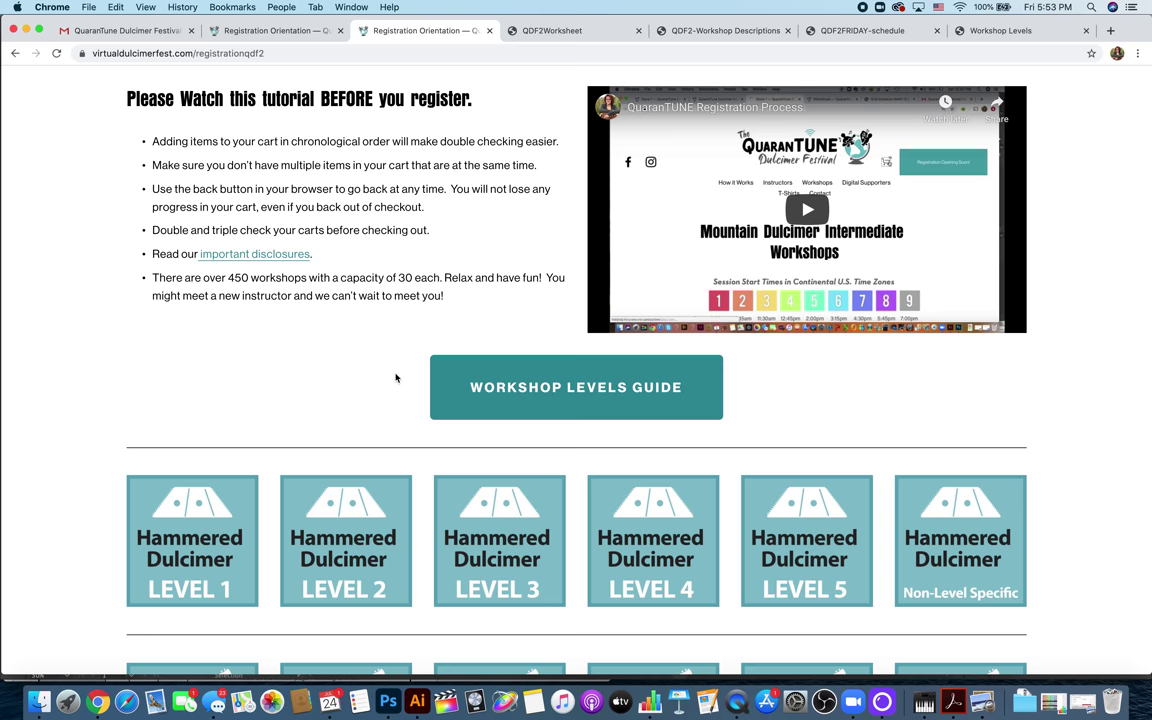
scroll(394, 381, down, 1)
scroll(394, 381, down, 2)
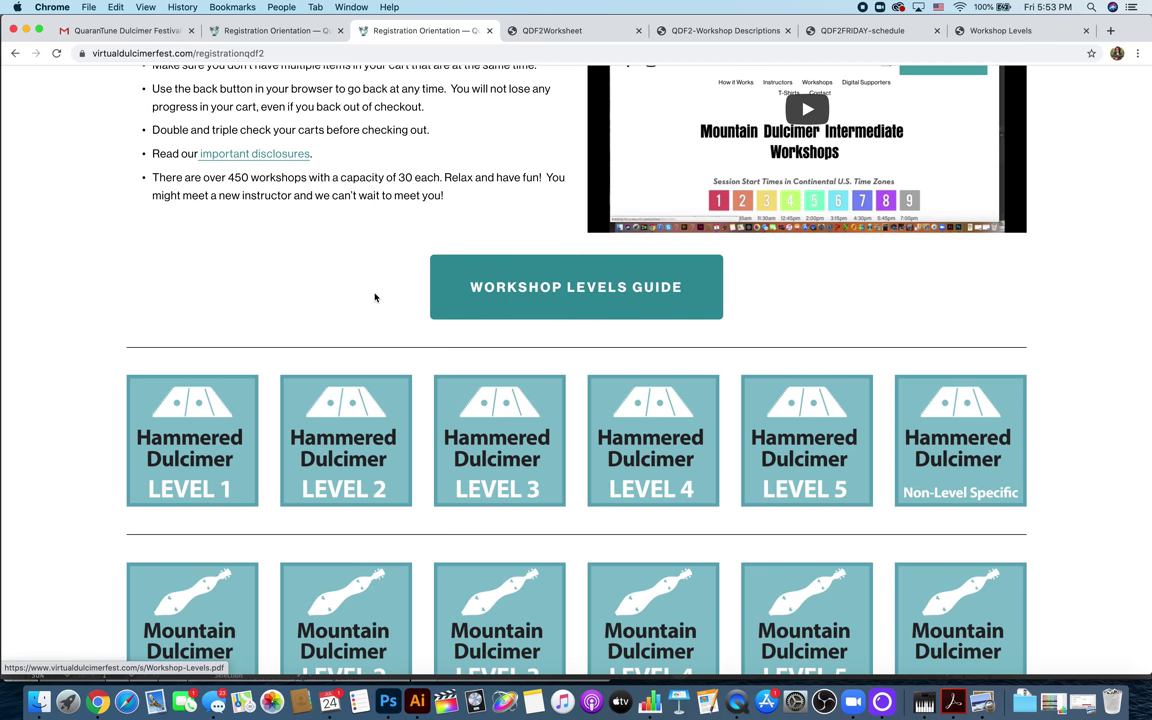
scroll(375, 297, down, 3)
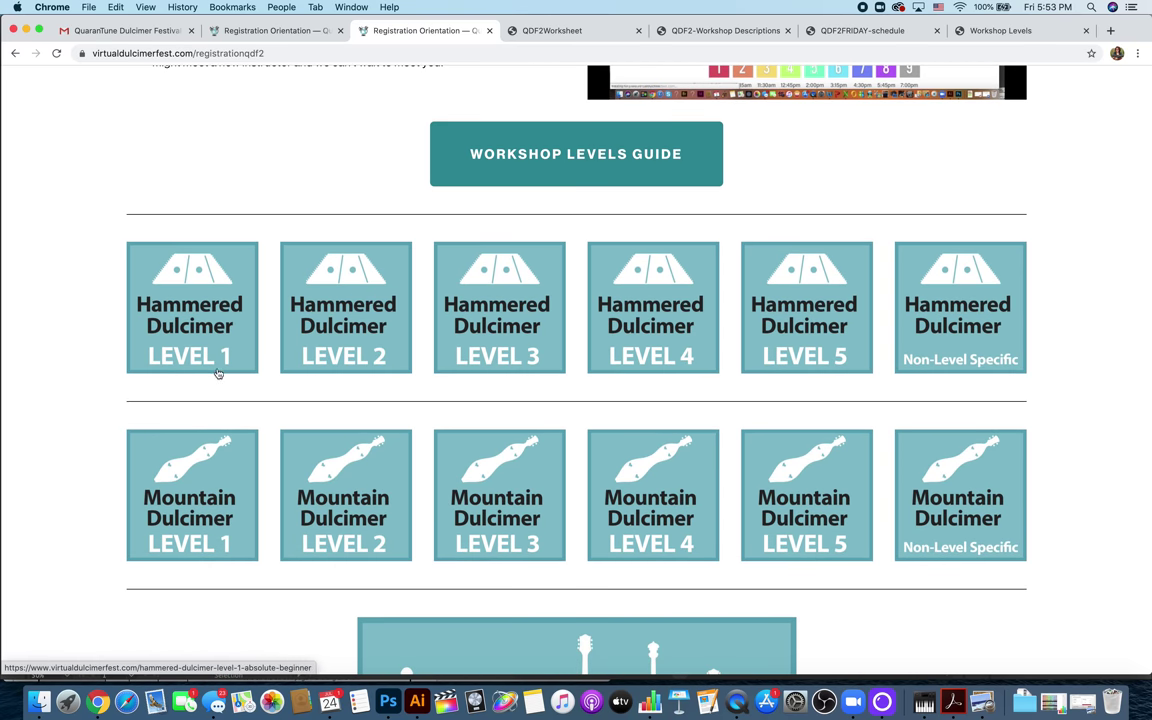
scroll(188, 315, down, 2)
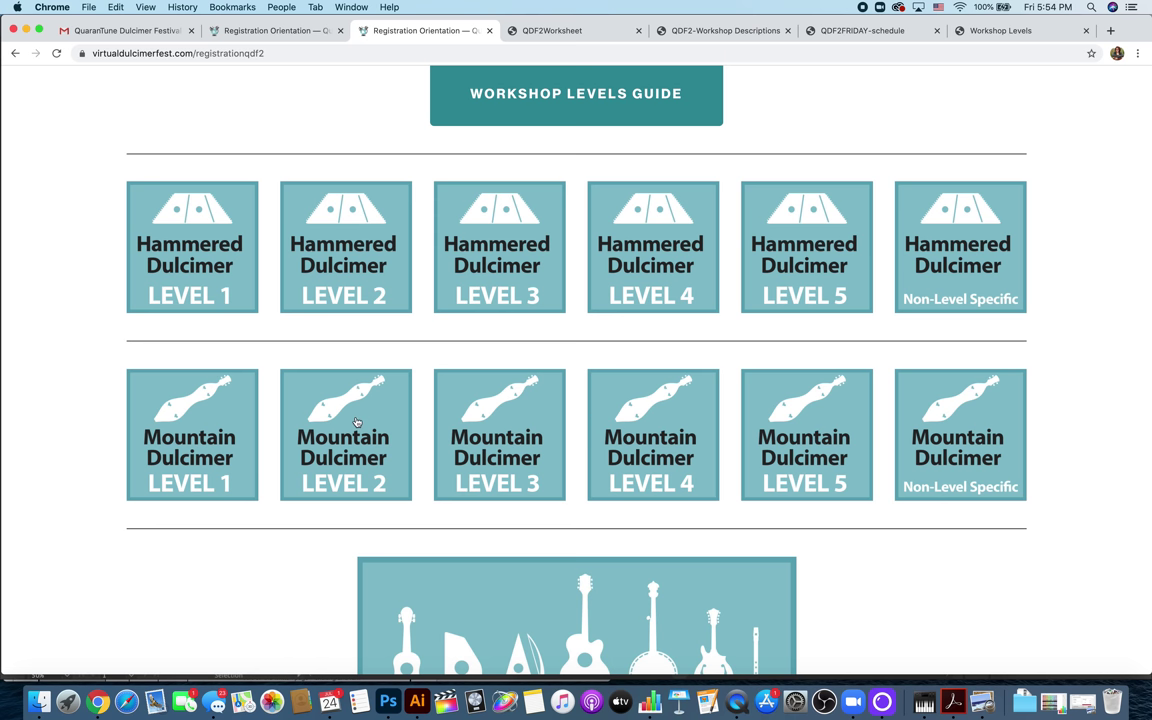
scroll(230, 398, down, 5)
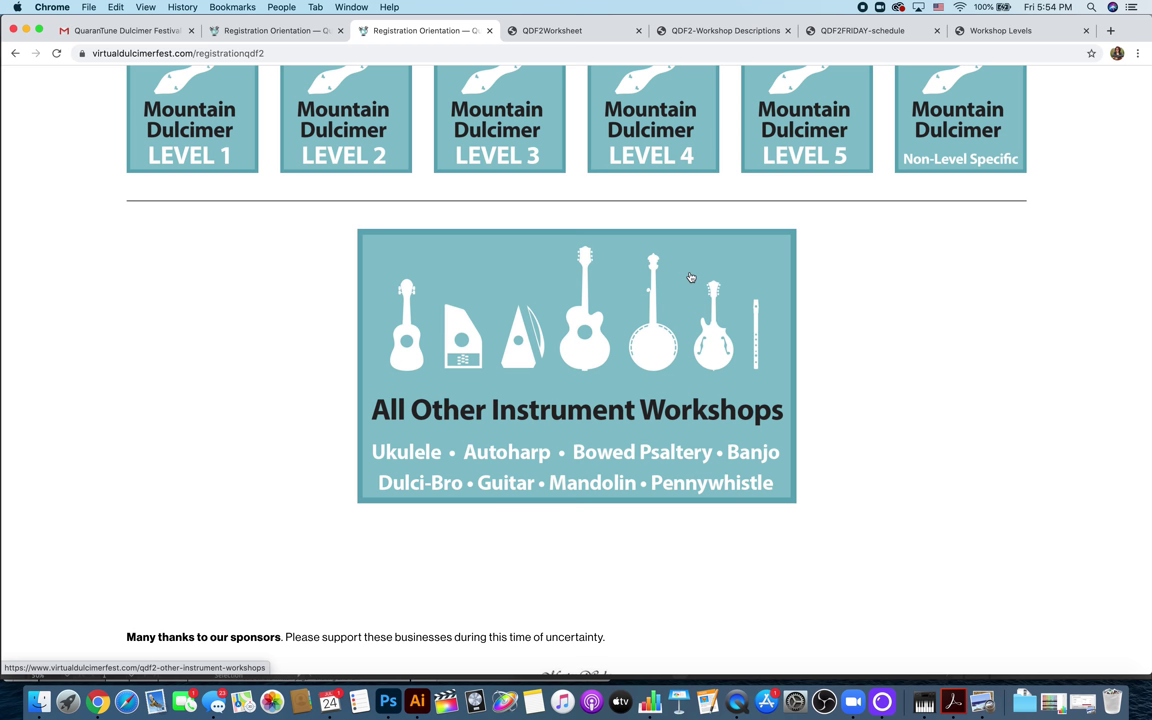
scroll(591, 426, up, 5)
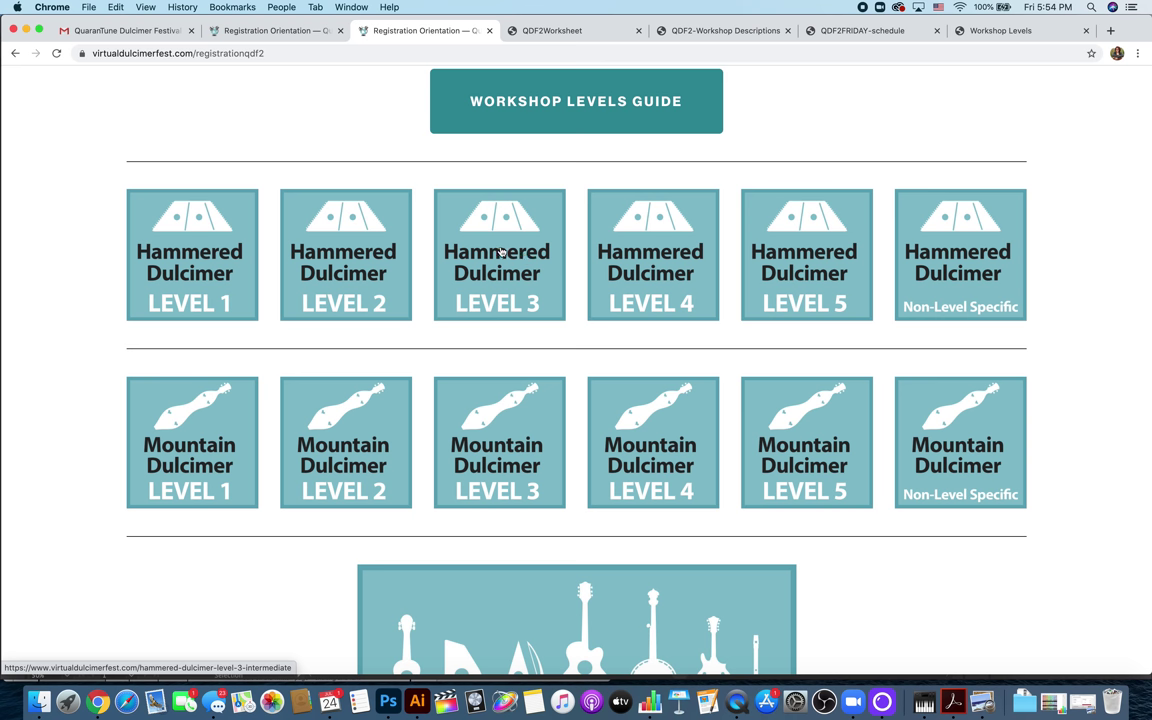
- Open the Mountain Dulcimer Level 3 workshops and browse the session start times and Friday session listings
click(507, 459)
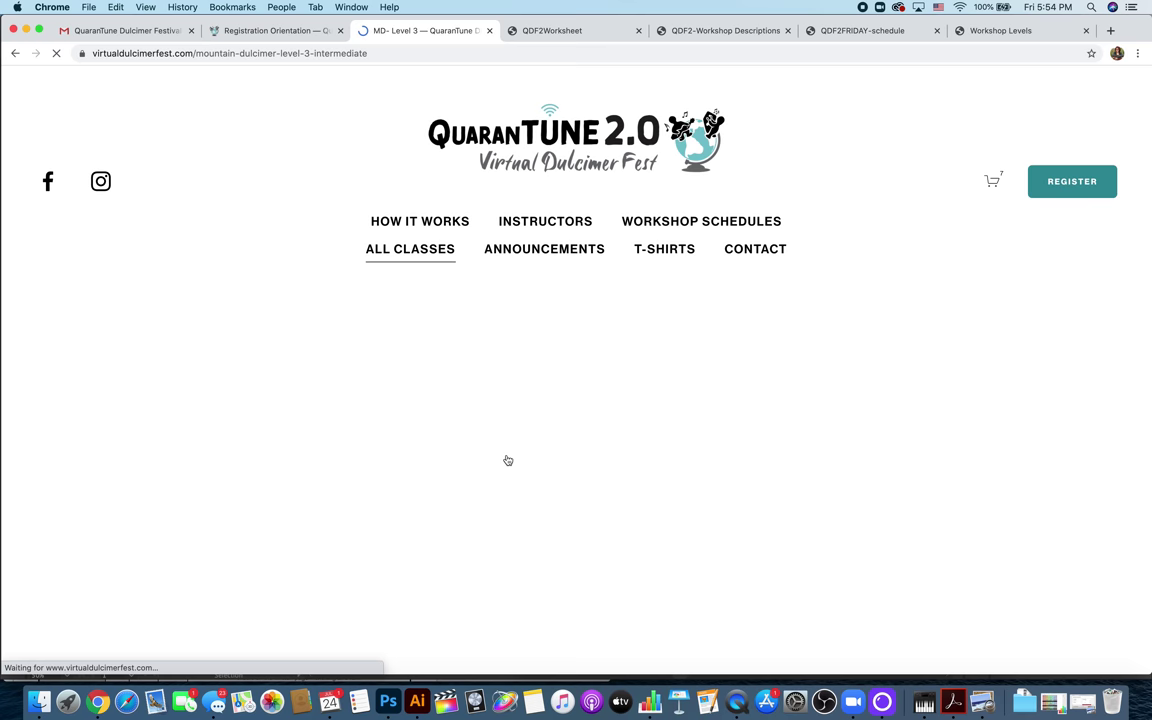
scroll(507, 459, down, 4)
scroll(507, 459, down, 4)
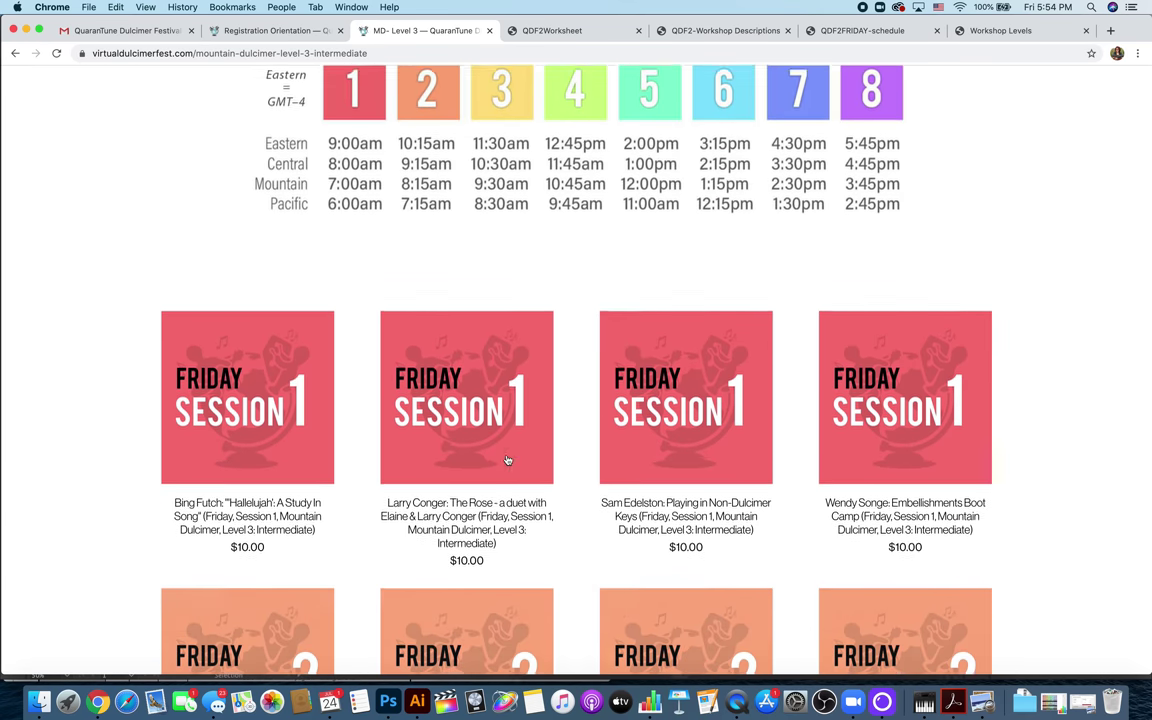
scroll(335, 258, up, 2)
scroll(335, 260, up, 1)
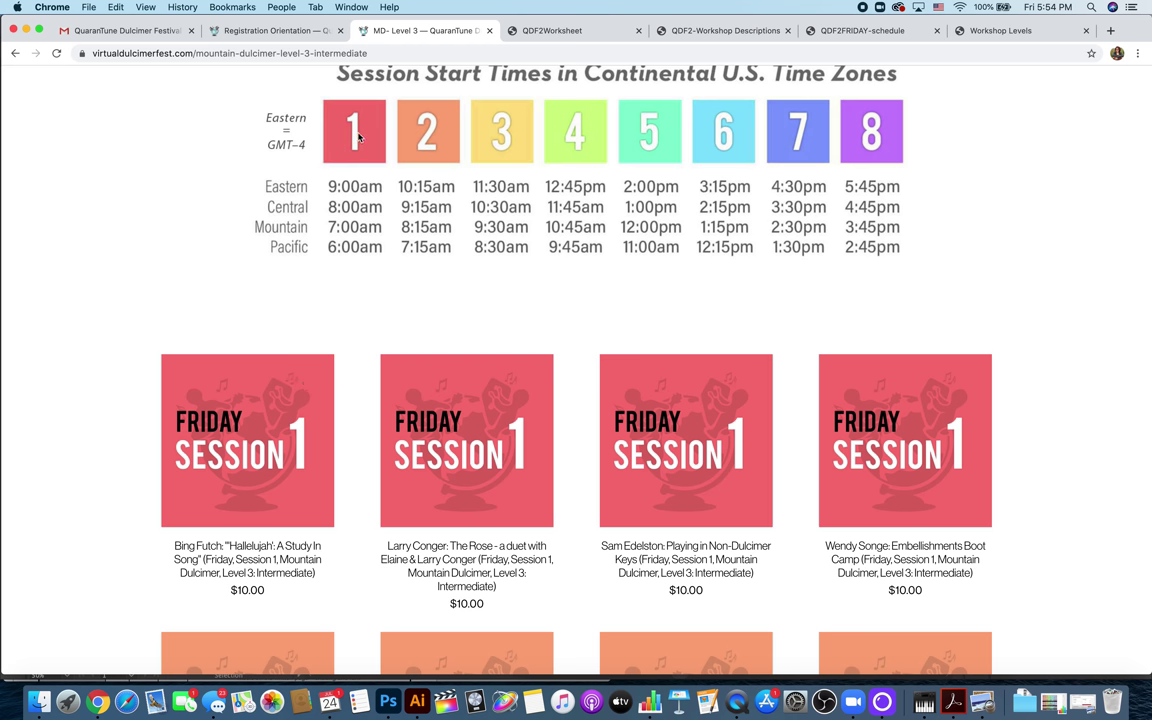
scroll(270, 404, down, 4)
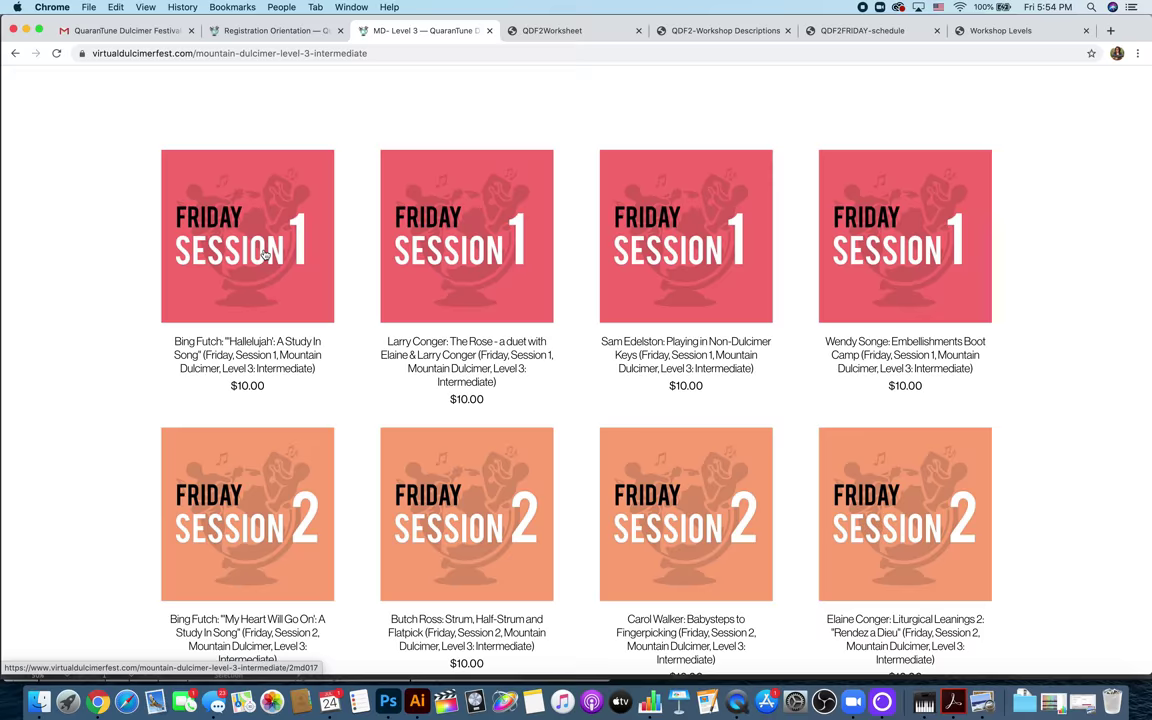
scroll(265, 253, down, 10)
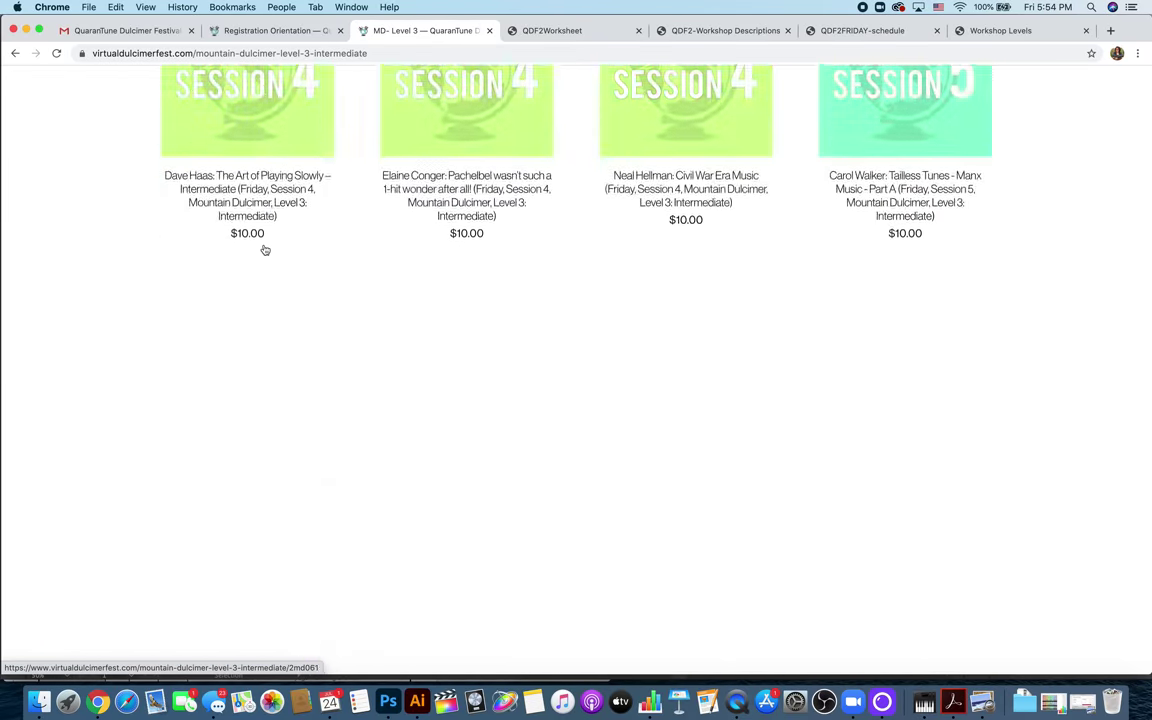
scroll(265, 250, down, 10)
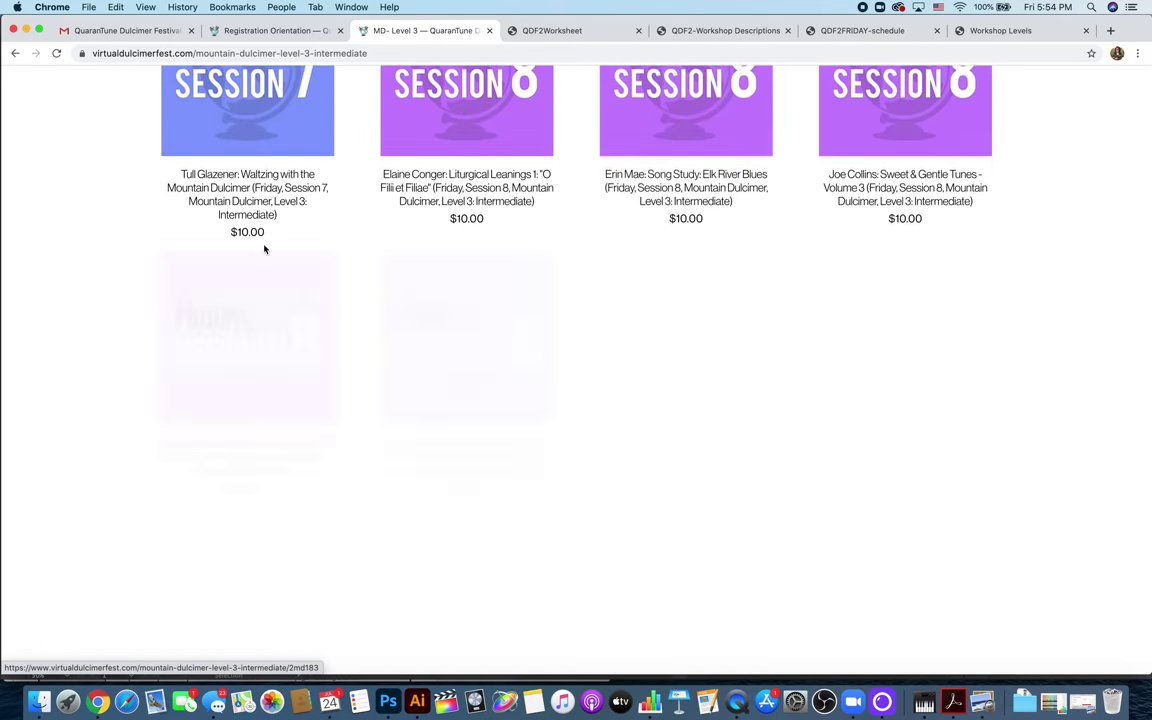
- Browse the Mountain Dulcimer Level 3 workshop listings through the Saturday sessions and back up to Friday Session 6
scroll(264, 249, down, 15)
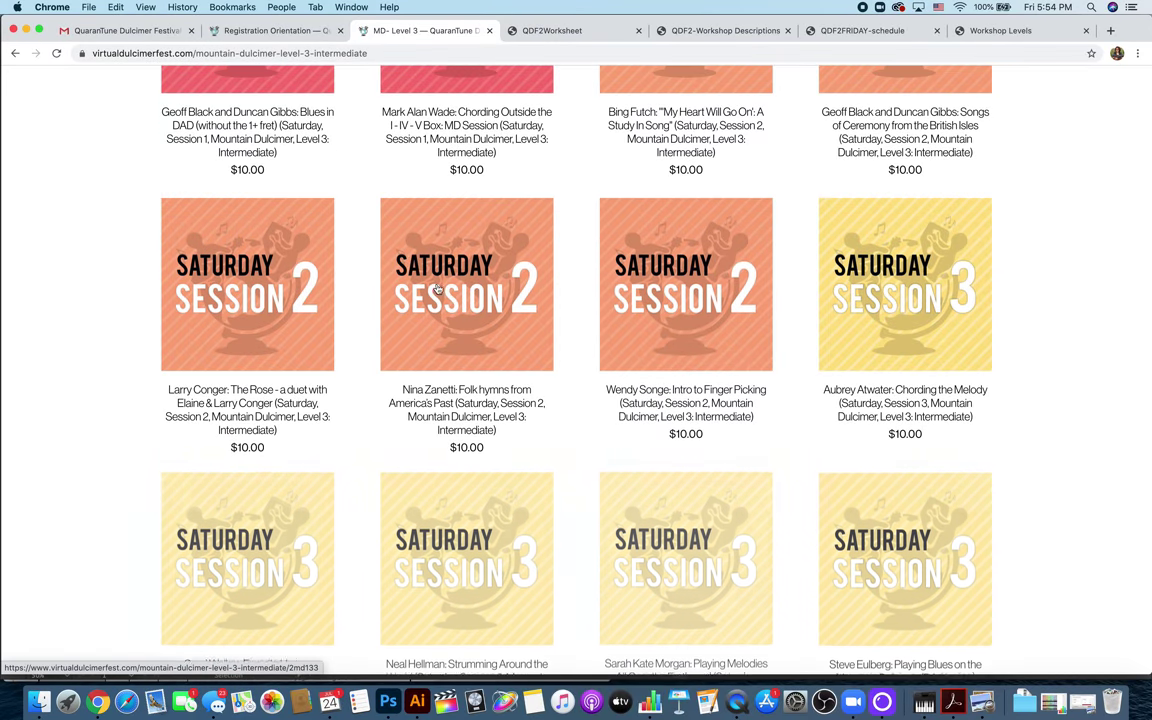
scroll(436, 289, down, 15)
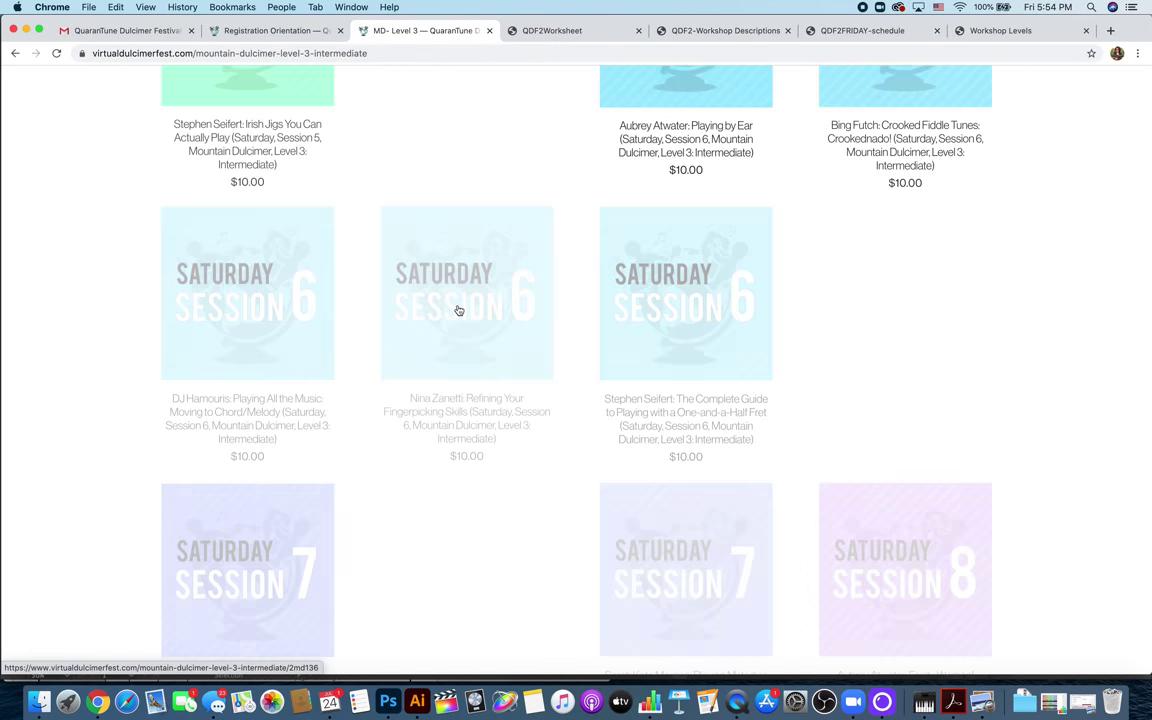
scroll(753, 305, down, 3)
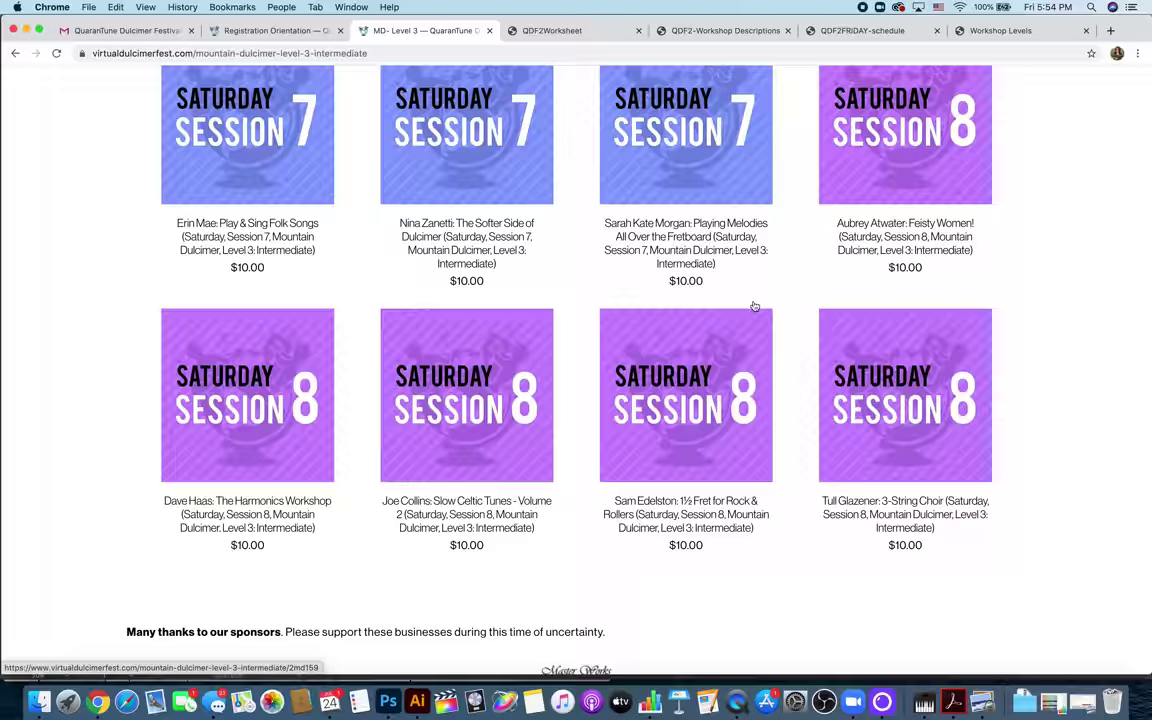
scroll(754, 306, down, 3)
scroll(754, 306, up, 10)
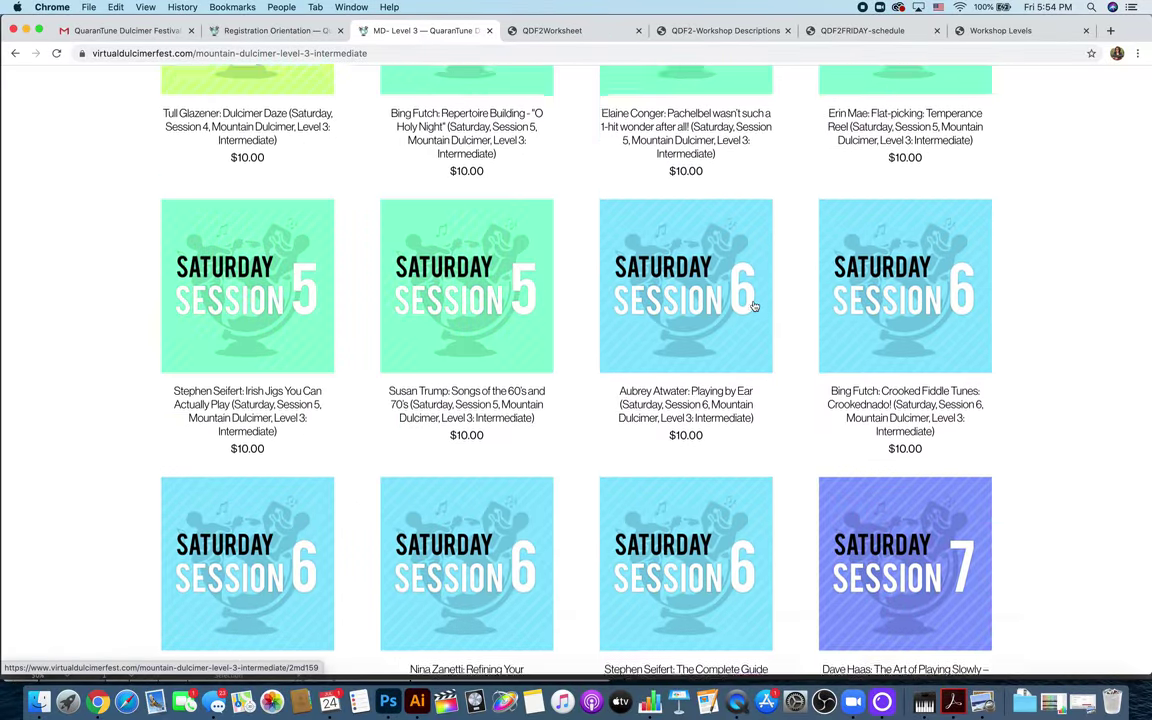
scroll(754, 306, up, 10)
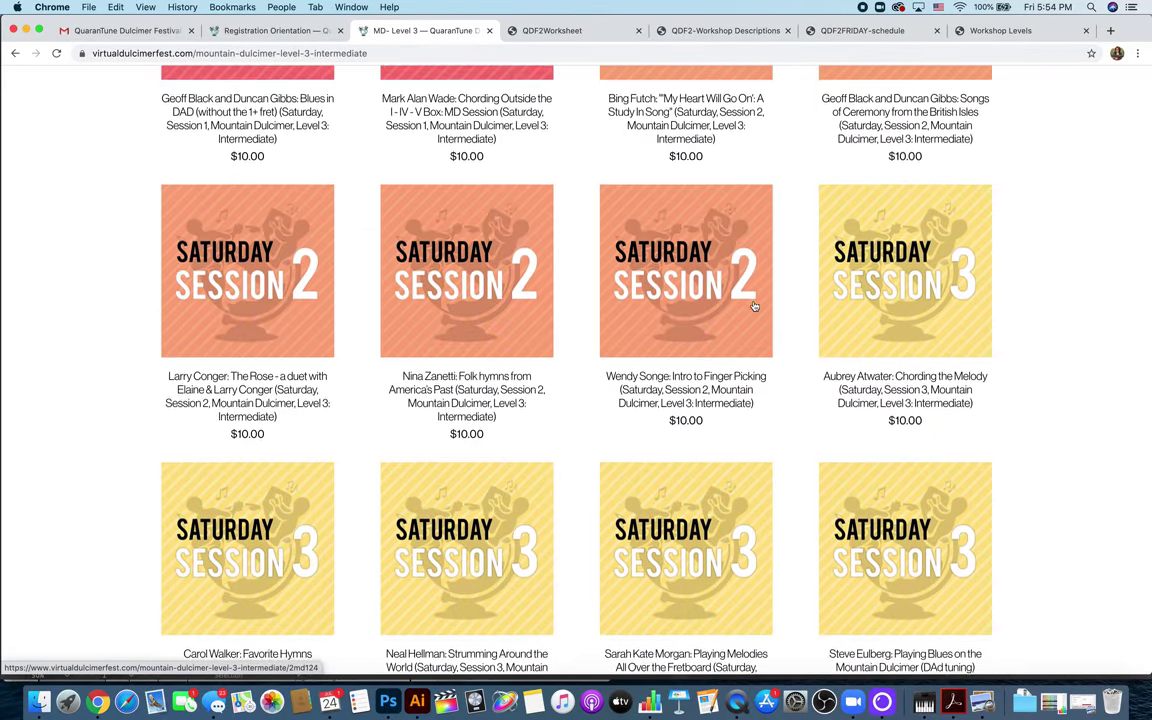
scroll(754, 306, up, 10)
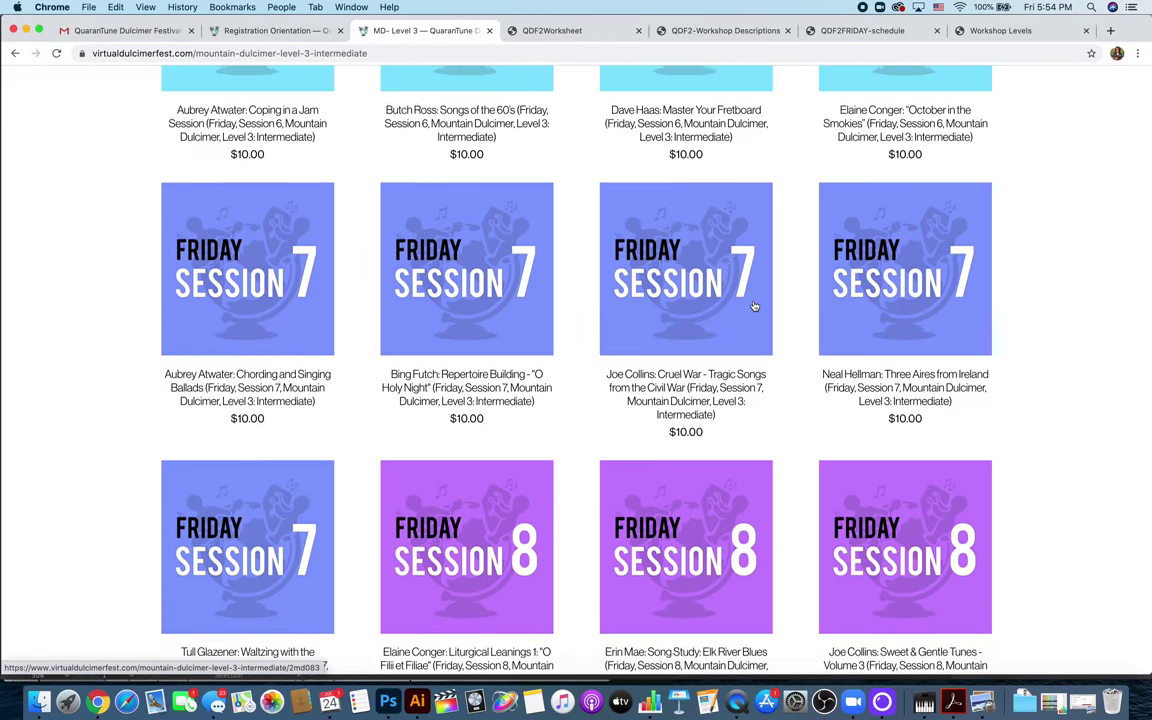
scroll(754, 306, up, 1)
scroll(664, 278, up, 3)
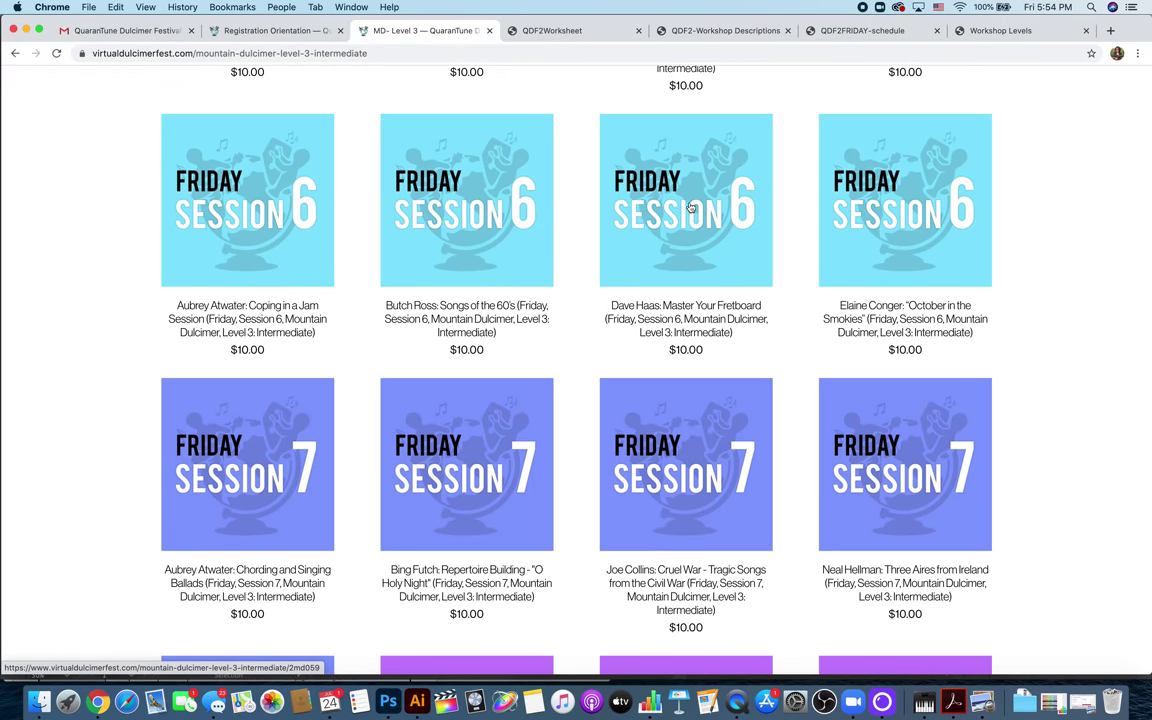
- Open the Friday Session 6 workshop "Master Your Fretboard", read its description, add it to the cart and check the cart count
click(690, 207)
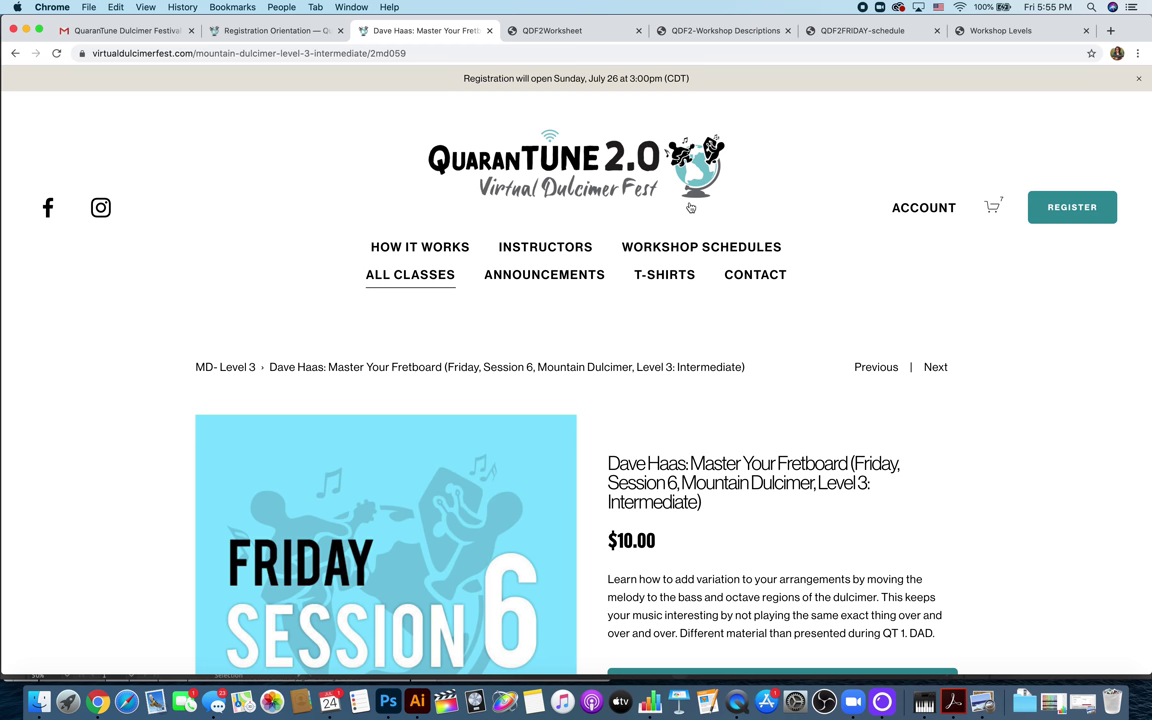
scroll(913, 380, down, 3)
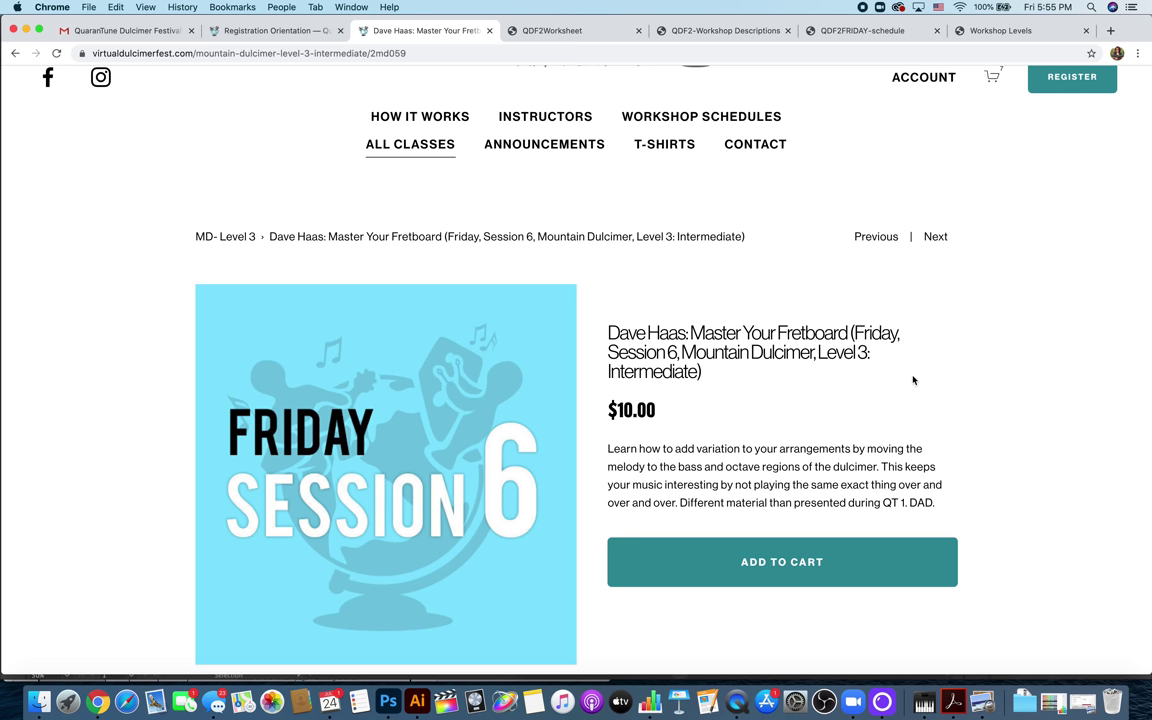
scroll(810, 390, down, 3)
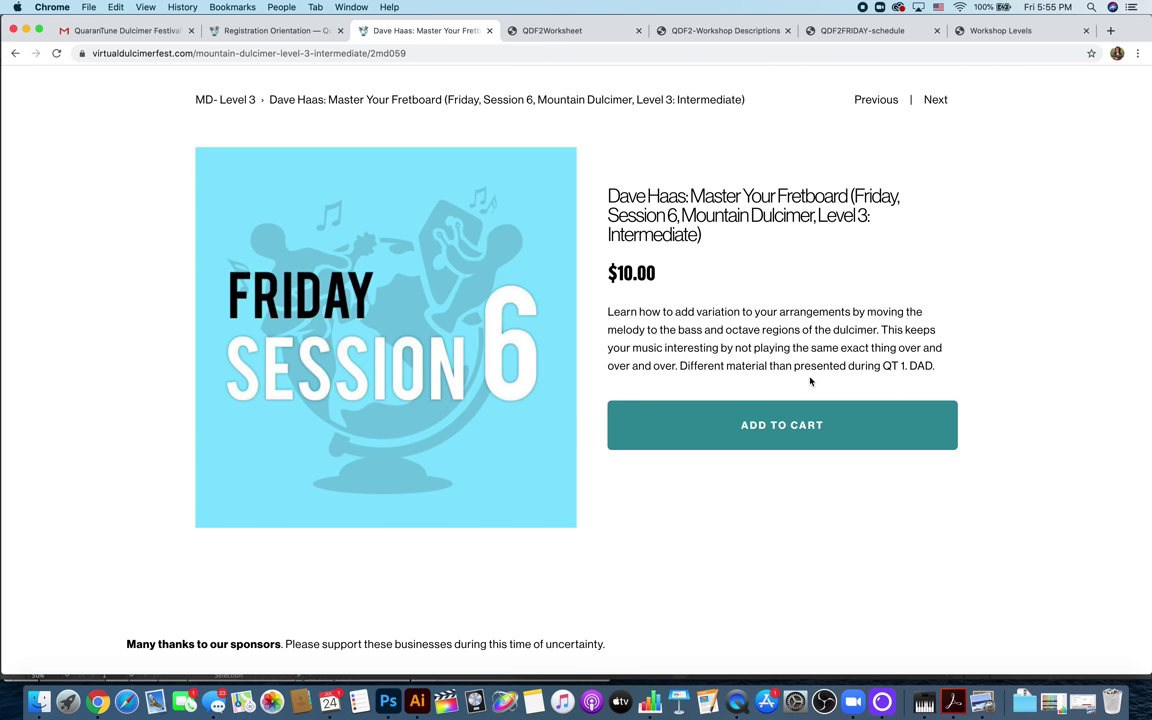
click(772, 437)
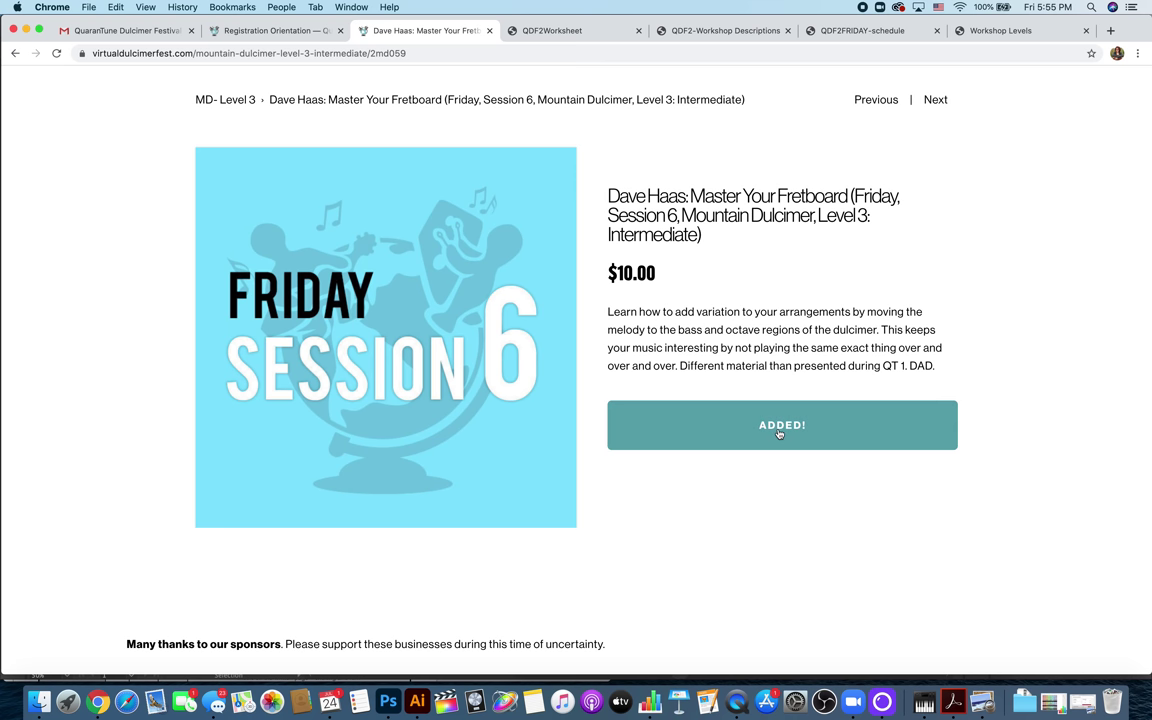
scroll(930, 270, up, 5)
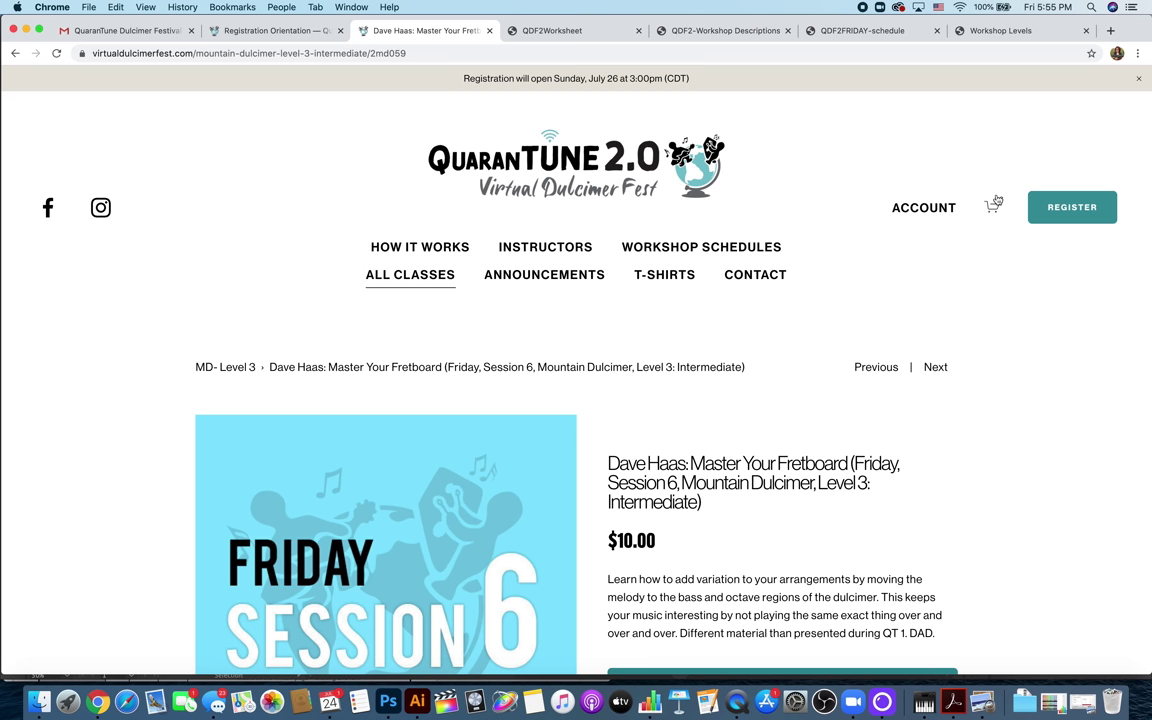
- Try to add the same "Master Your Fretboard" workshop to the cart again and check the cart count
scroll(955, 330, down, 4)
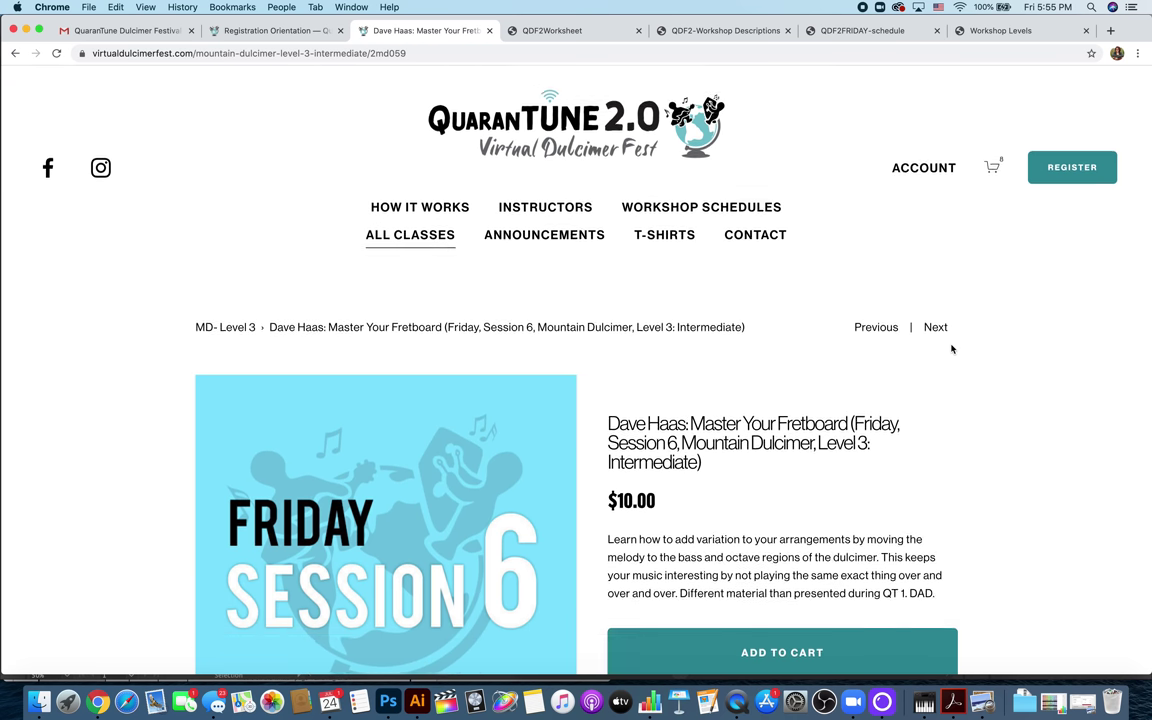
click(797, 506)
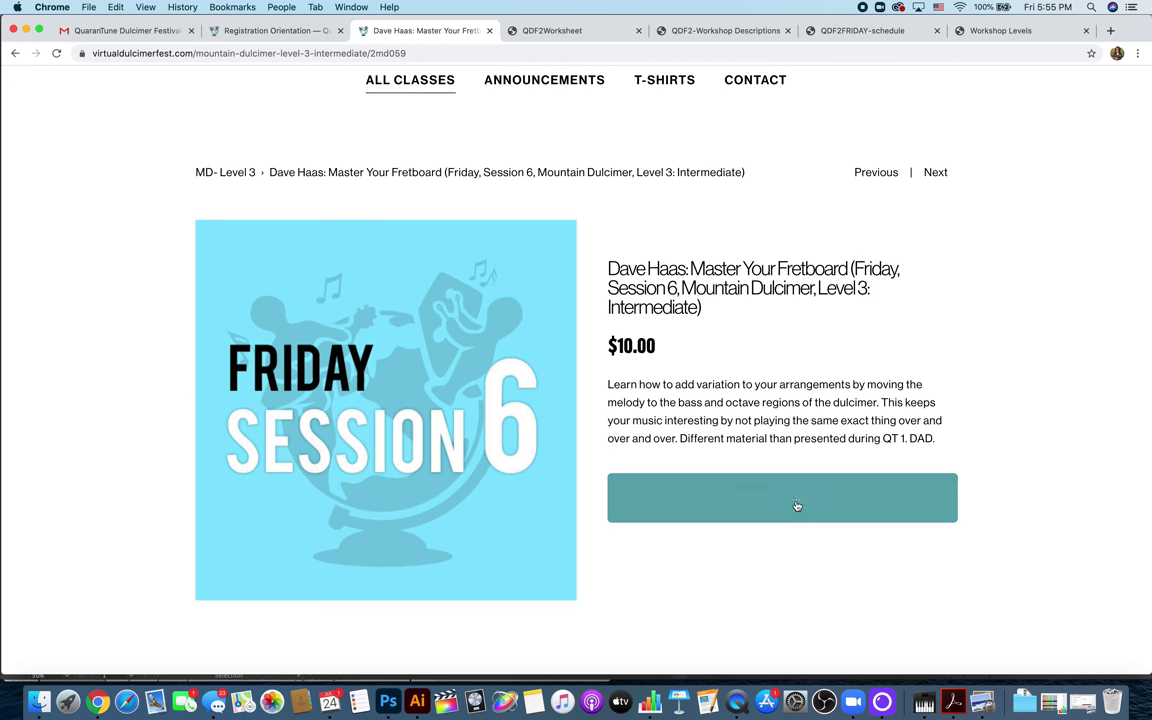
scroll(972, 373, up, 3)
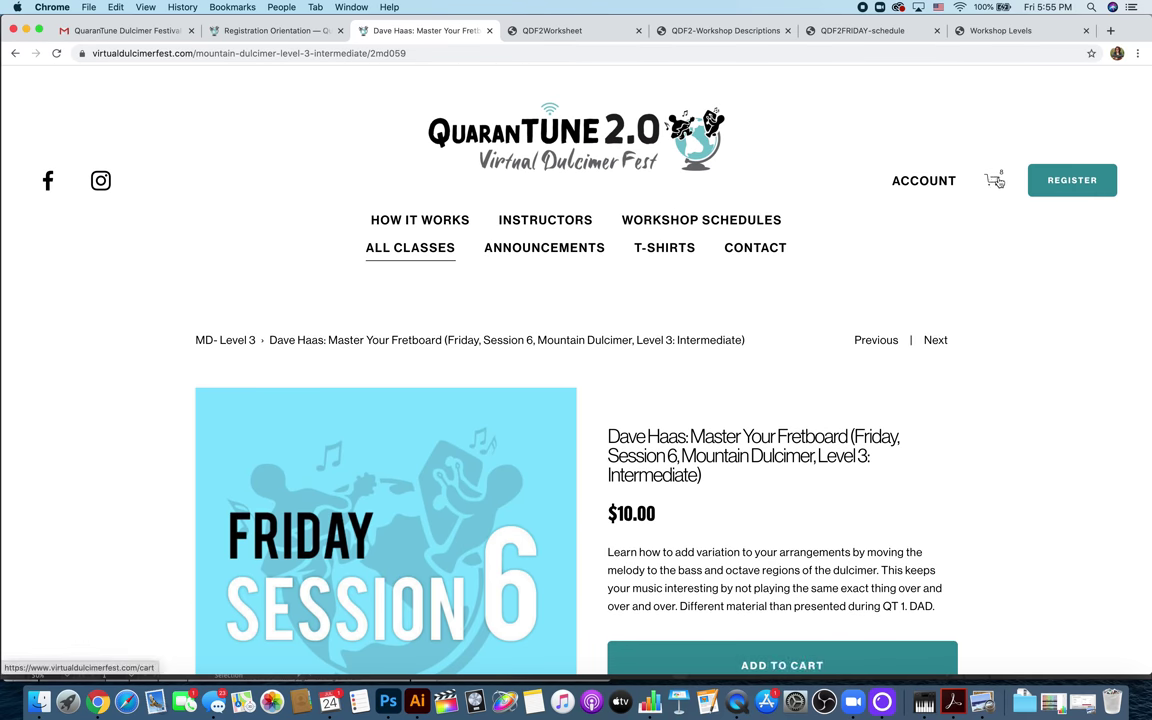
scroll(823, 463, down, 2)
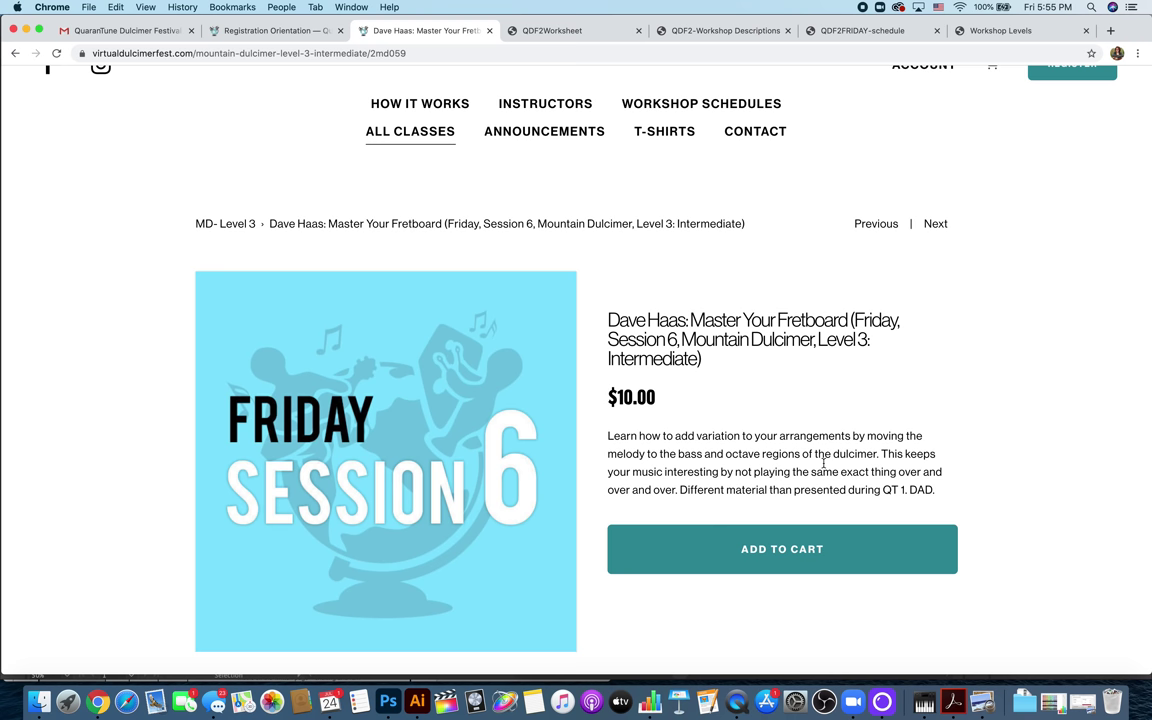
scroll(828, 455, down, 2)
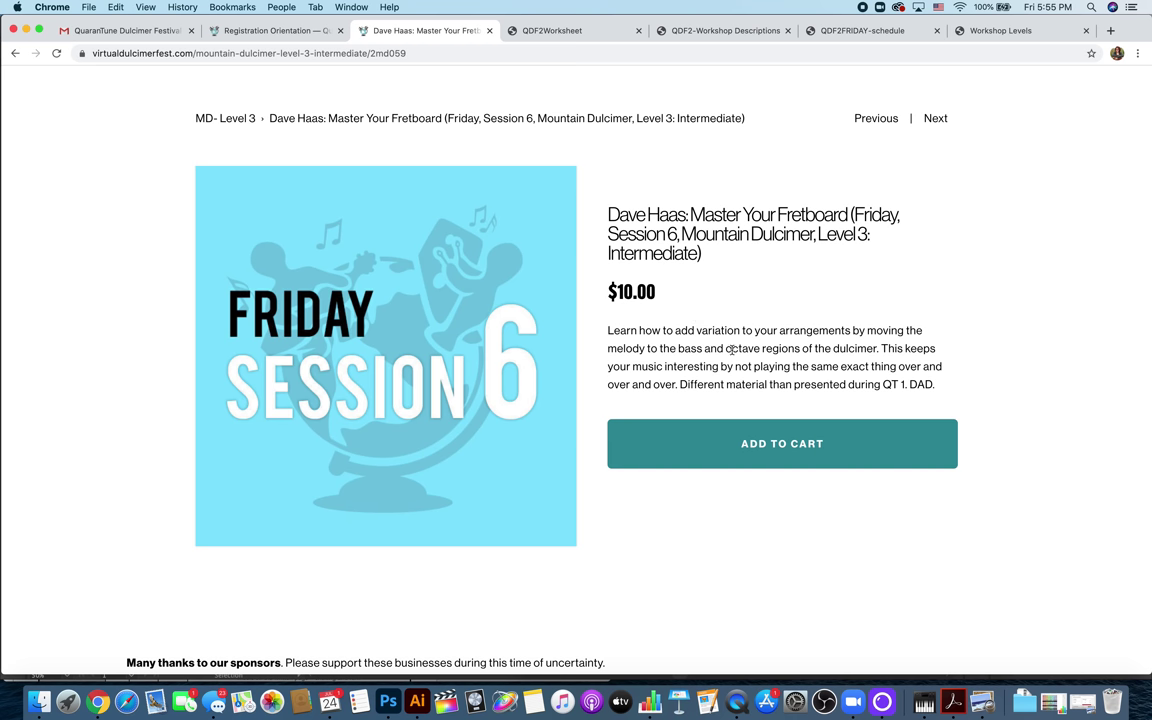
scroll(733, 352, down, 1)
scroll(733, 352, up, 3)
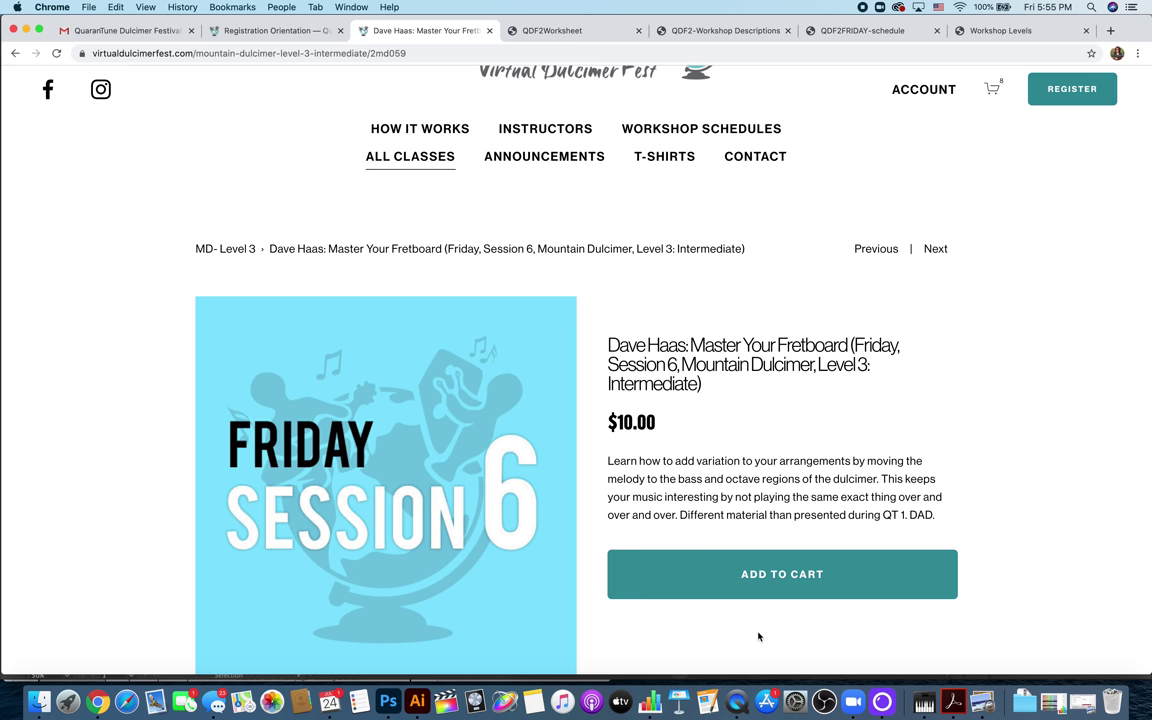
click(810, 577)
scroll(787, 390, down, 2)
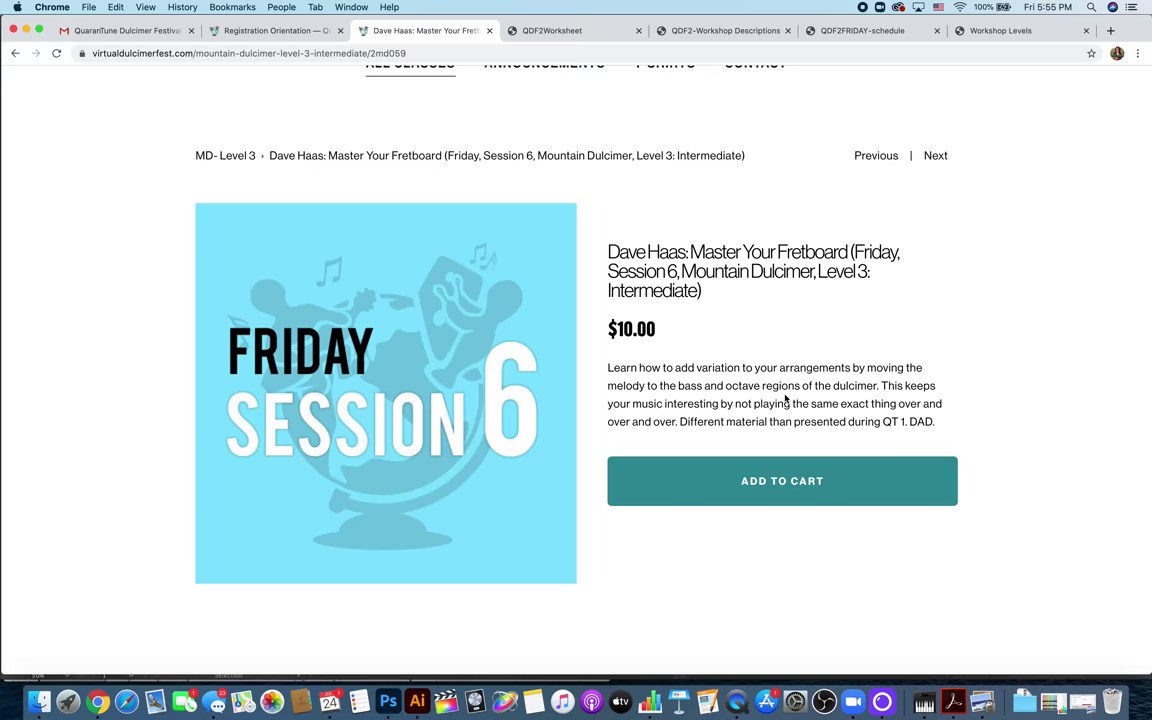
scroll(786, 400, up, 3)
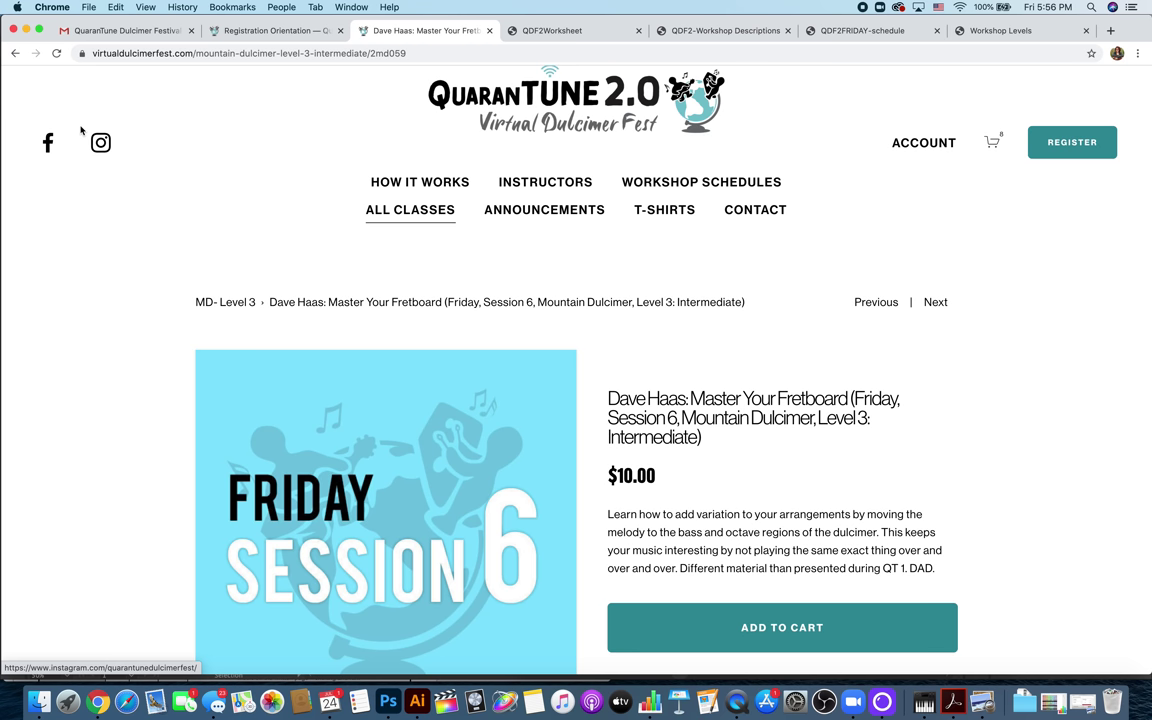
- Return to the Mountain Dulcimer Level 3 listings, go back to the registration page and dismiss the incoming message notification
click(15, 55)
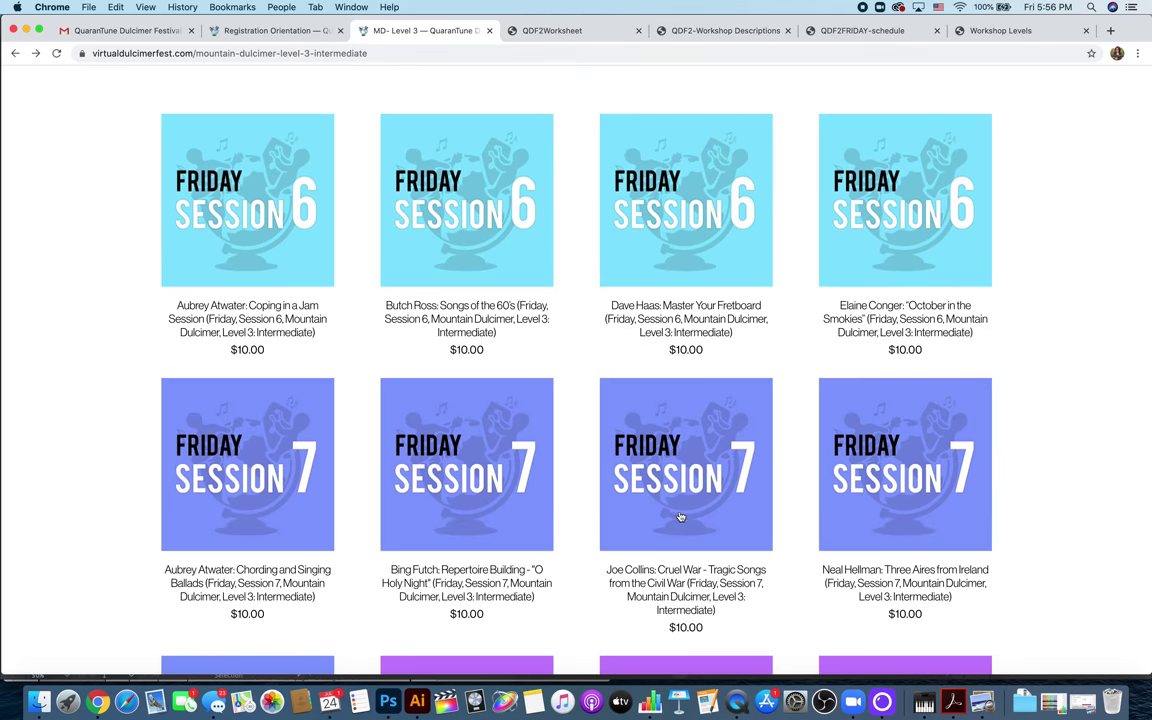
scroll(679, 520, down, 3)
scroll(679, 522, up, 2)
scroll(679, 521, up, 10)
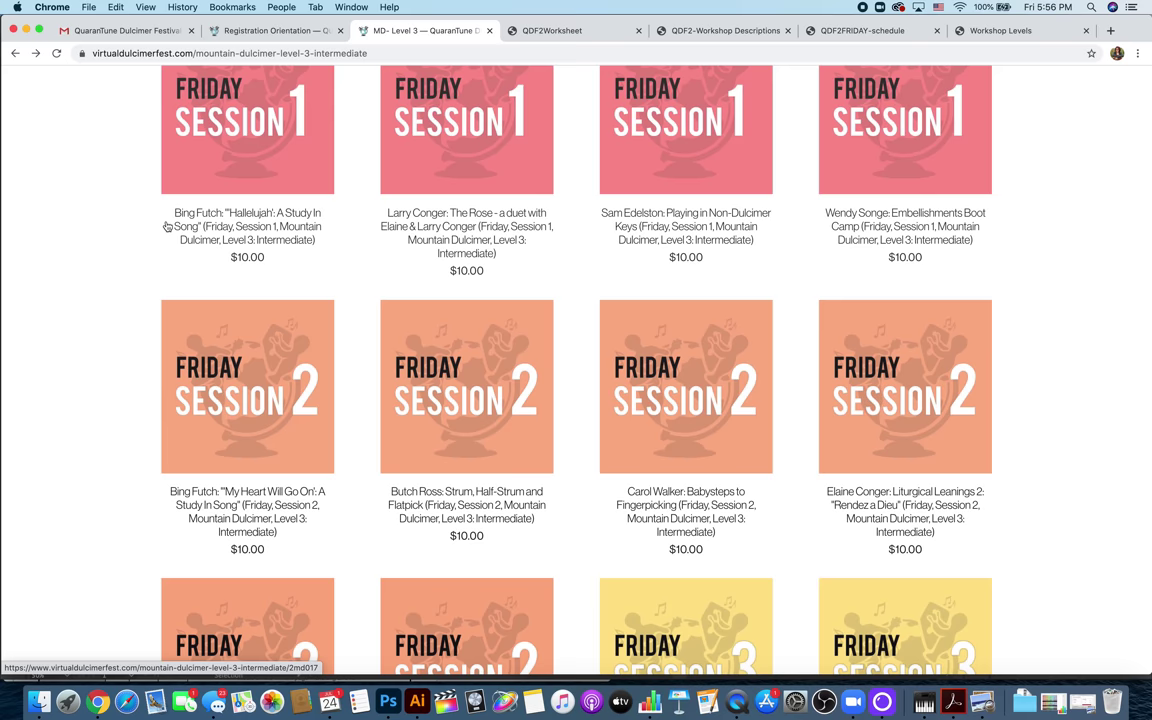
click(15, 53)
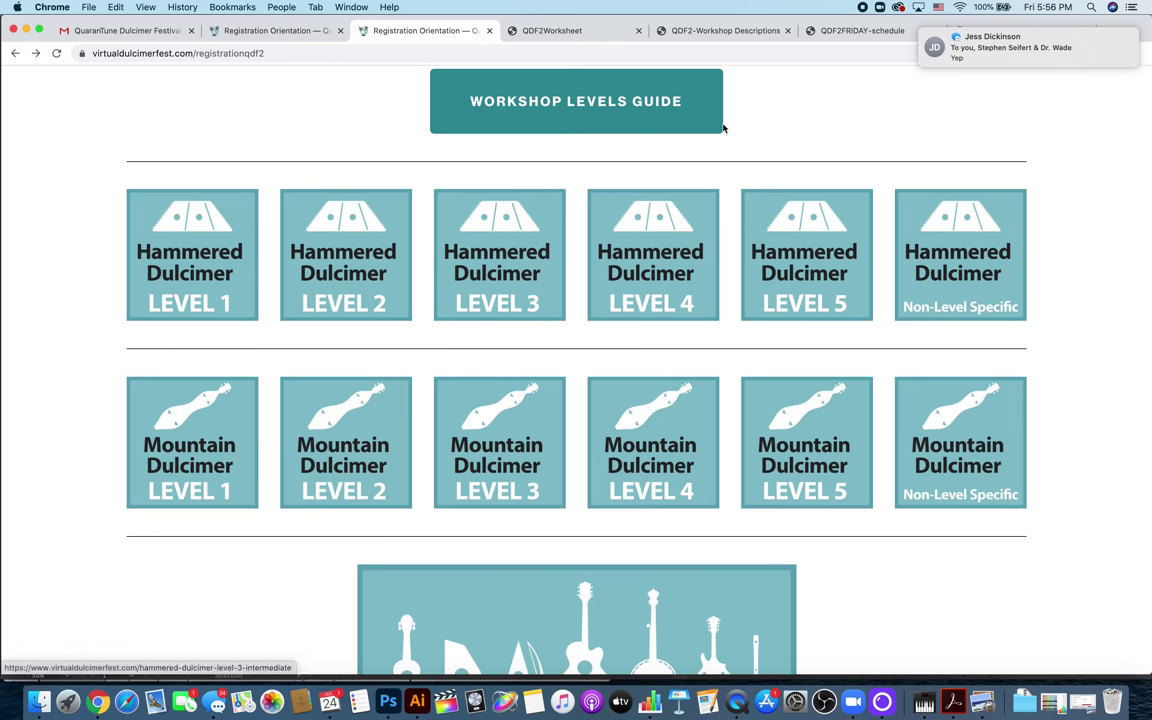
click(1112, 56)
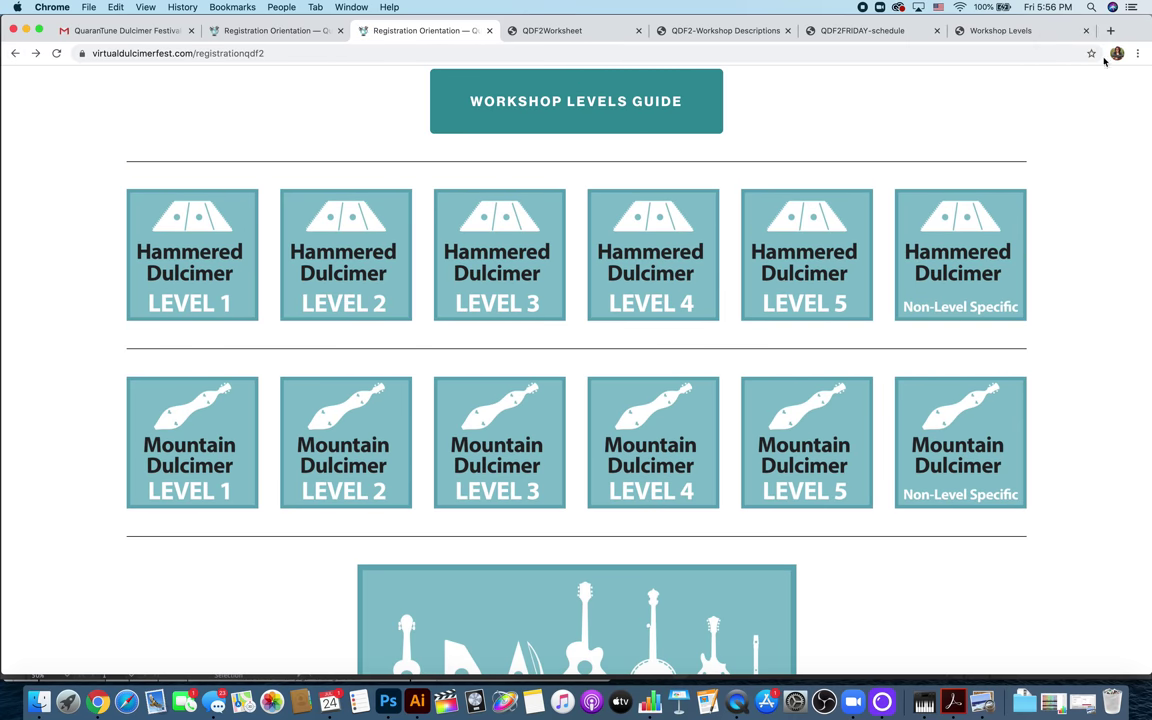
- Review the header and pre-registration notes on the registration page and open the Mountain Dulcimer Level 5 workshops
scroll(956, 165, up, 10)
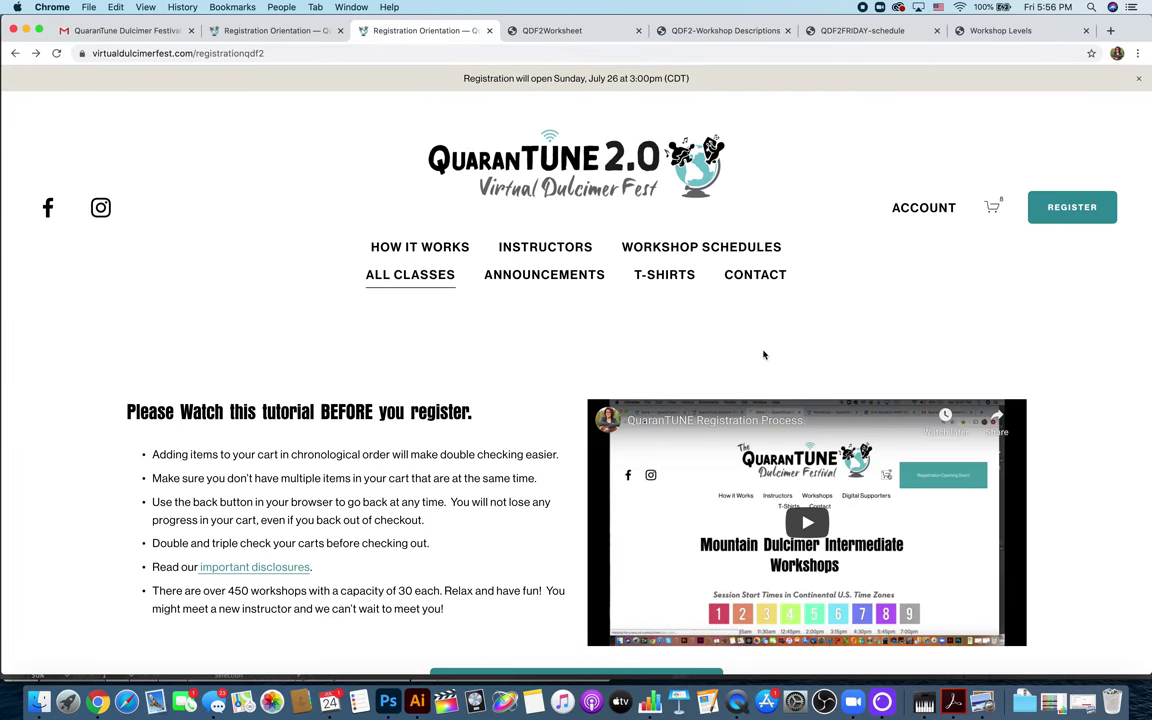
scroll(764, 355, down, 3)
scroll(1005, 244, up, 3)
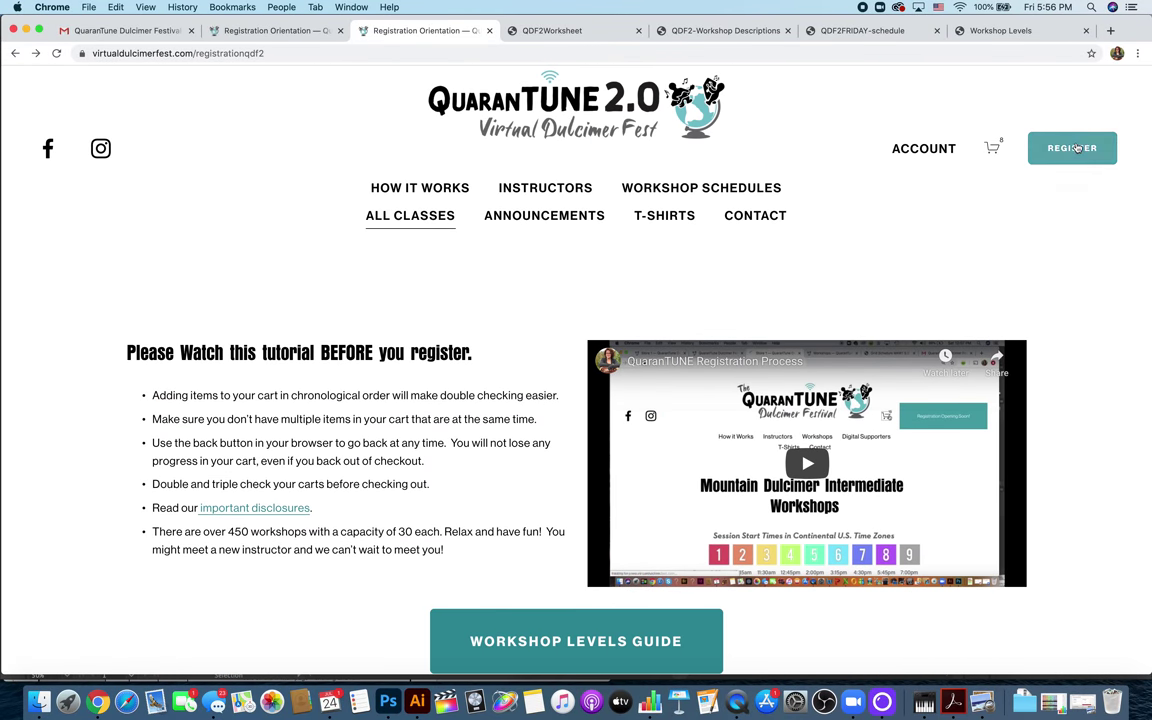
scroll(587, 581, down, 5)
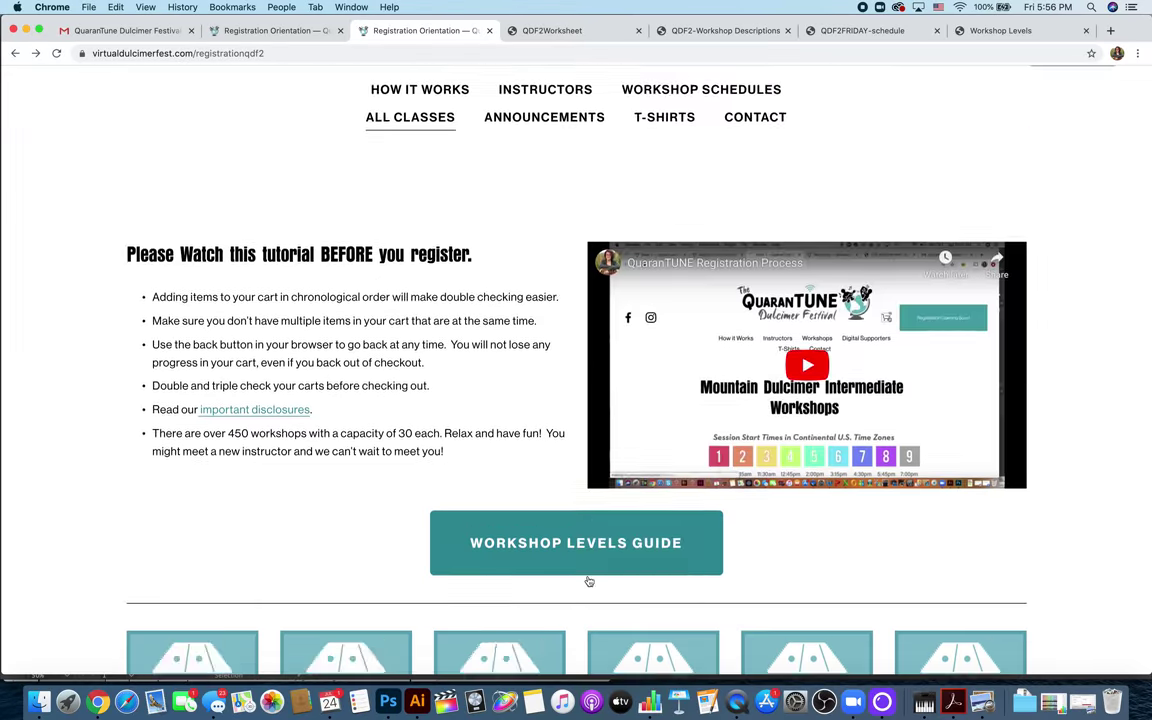
click(824, 558)
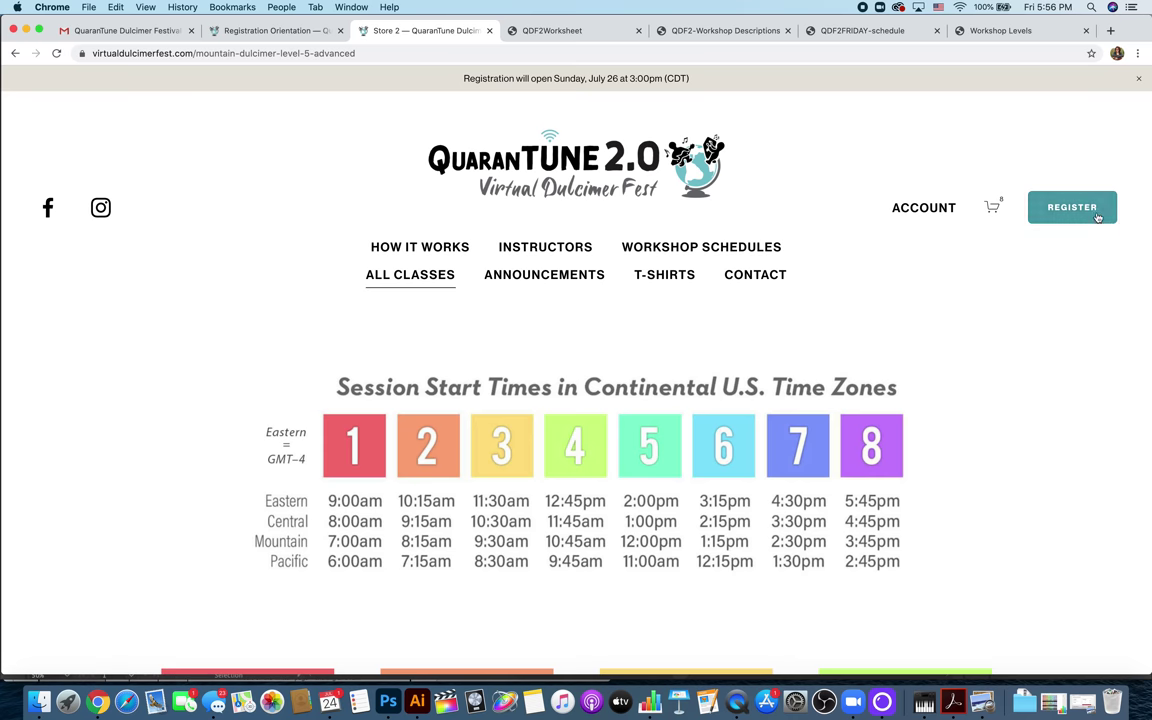
- Return from the Level 5 workshops to the registration page and view its categories down to All Other Instrument Workshops
click(1088, 207)
scroll(832, 437, down, 10)
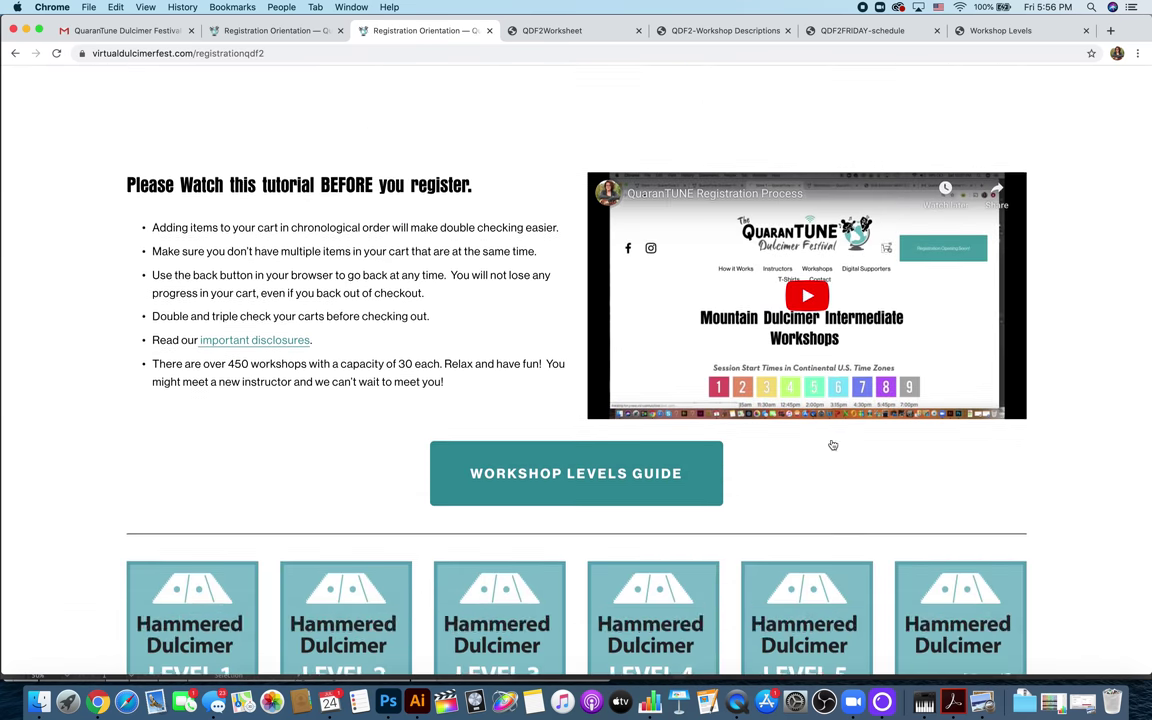
scroll(832, 437, down, 4)
scroll(832, 437, up, 2)
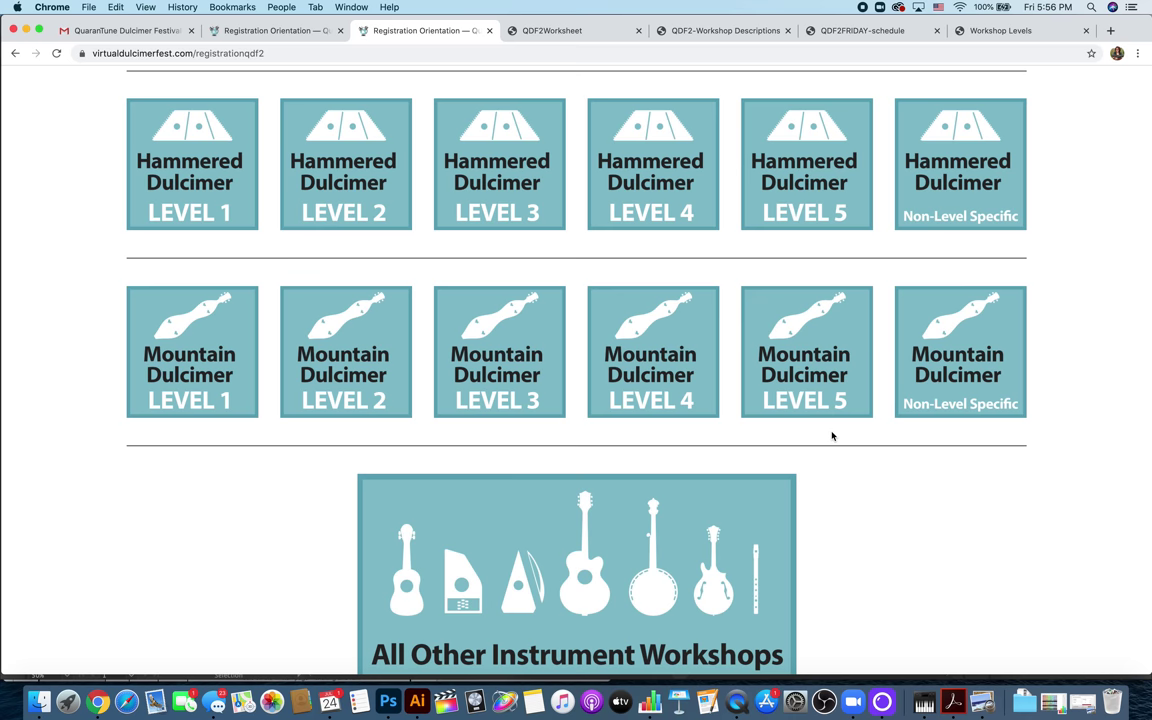
scroll(832, 437, down, 4)
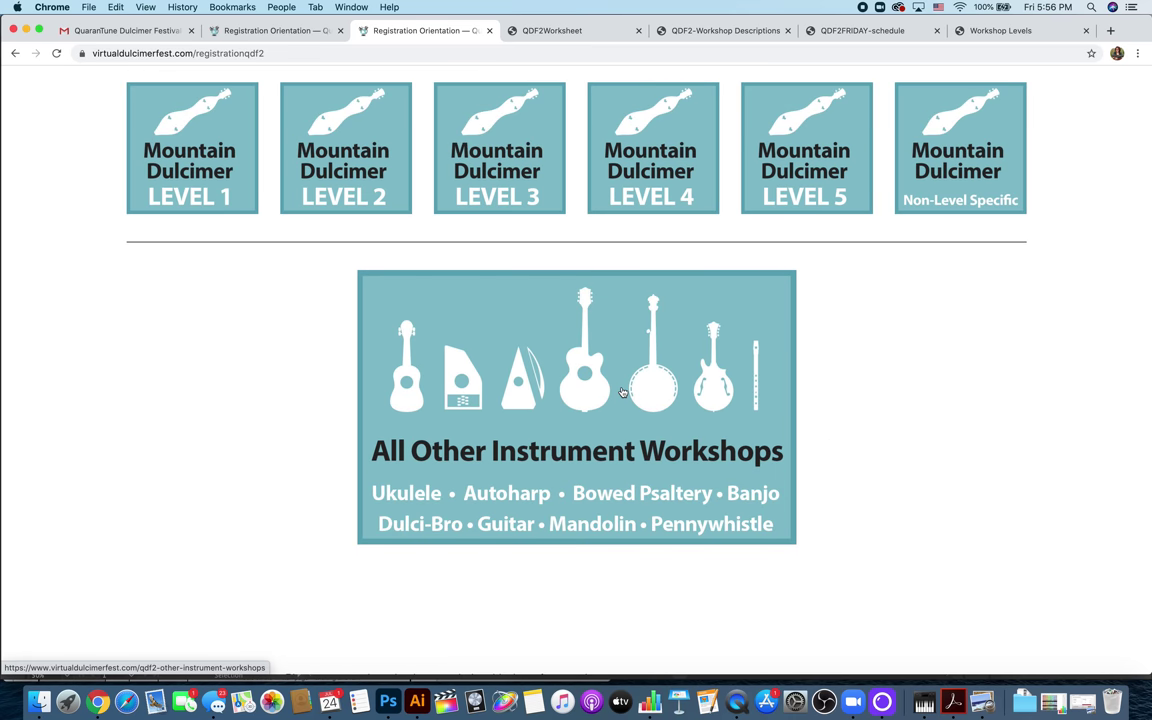
- Open All Other Instrument Workshops and browse its listings from the Ukulele section through to the Pennywhistle section
click(545, 353)
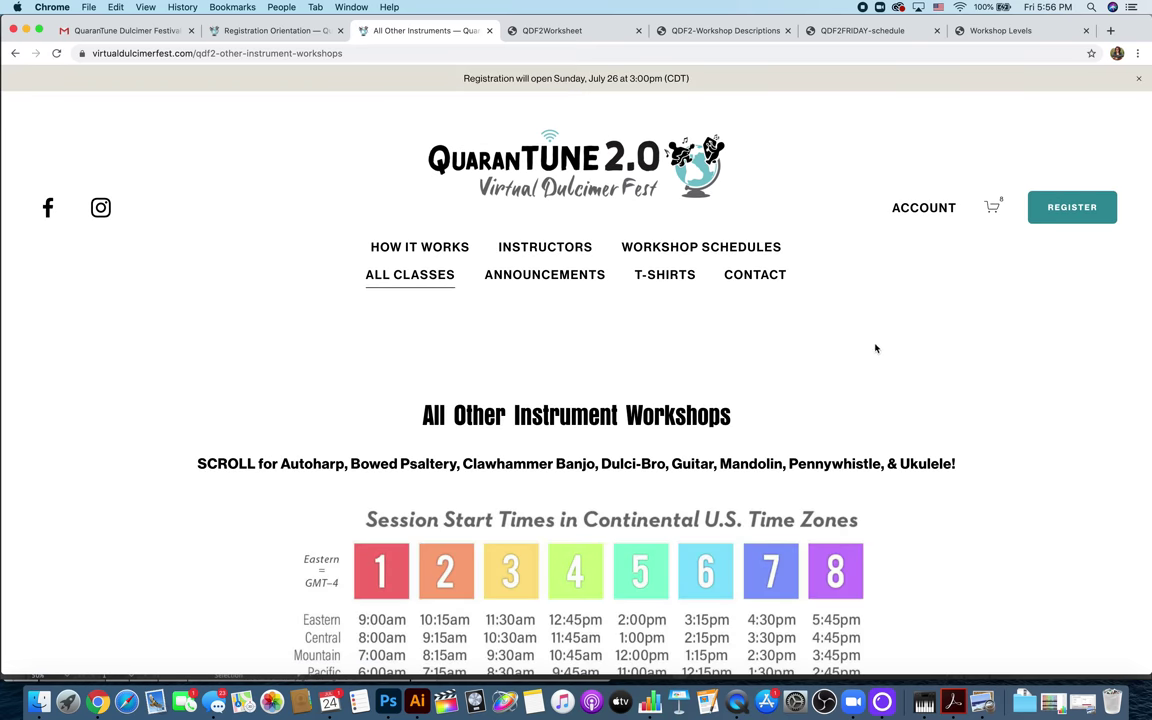
scroll(197, 471, down, 5)
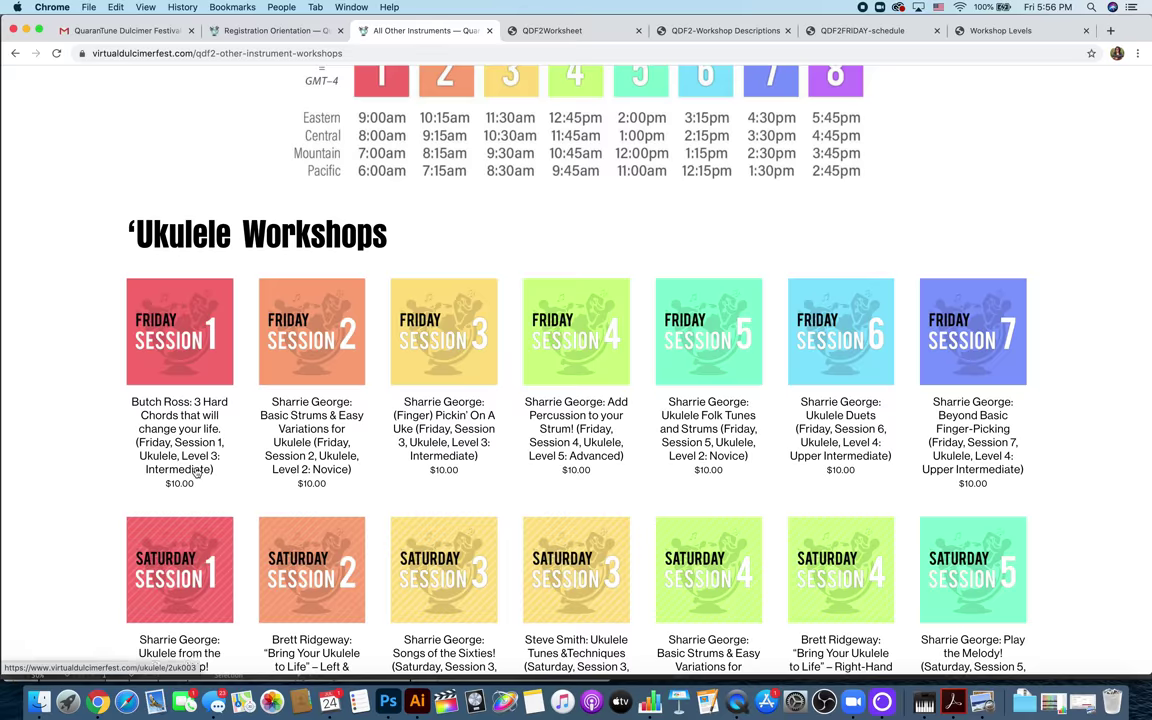
scroll(196, 470, down, 3)
scroll(196, 474, down, 5)
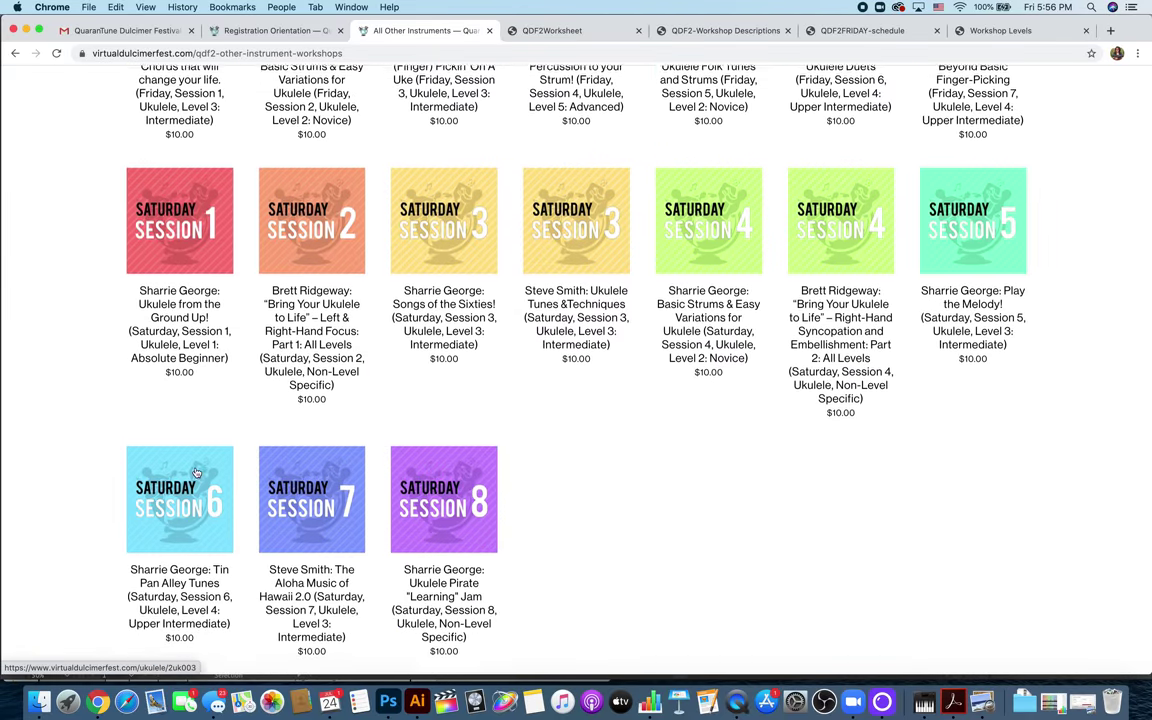
scroll(196, 473, down, 7)
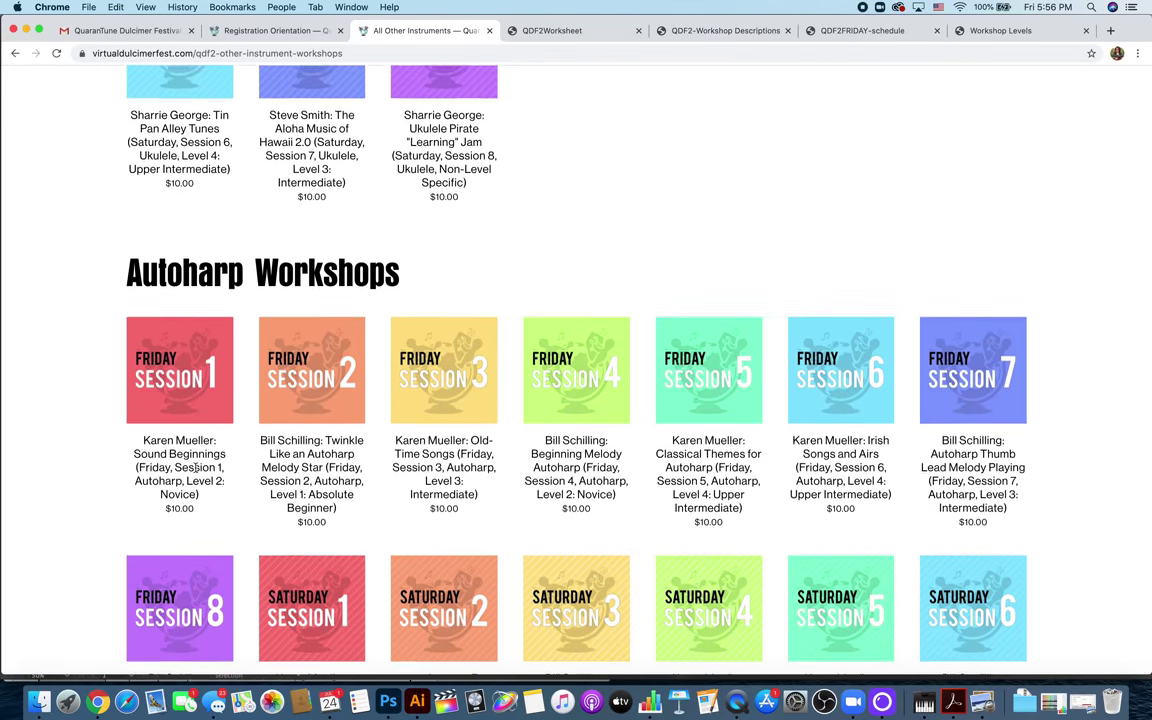
scroll(196, 470, down, 12)
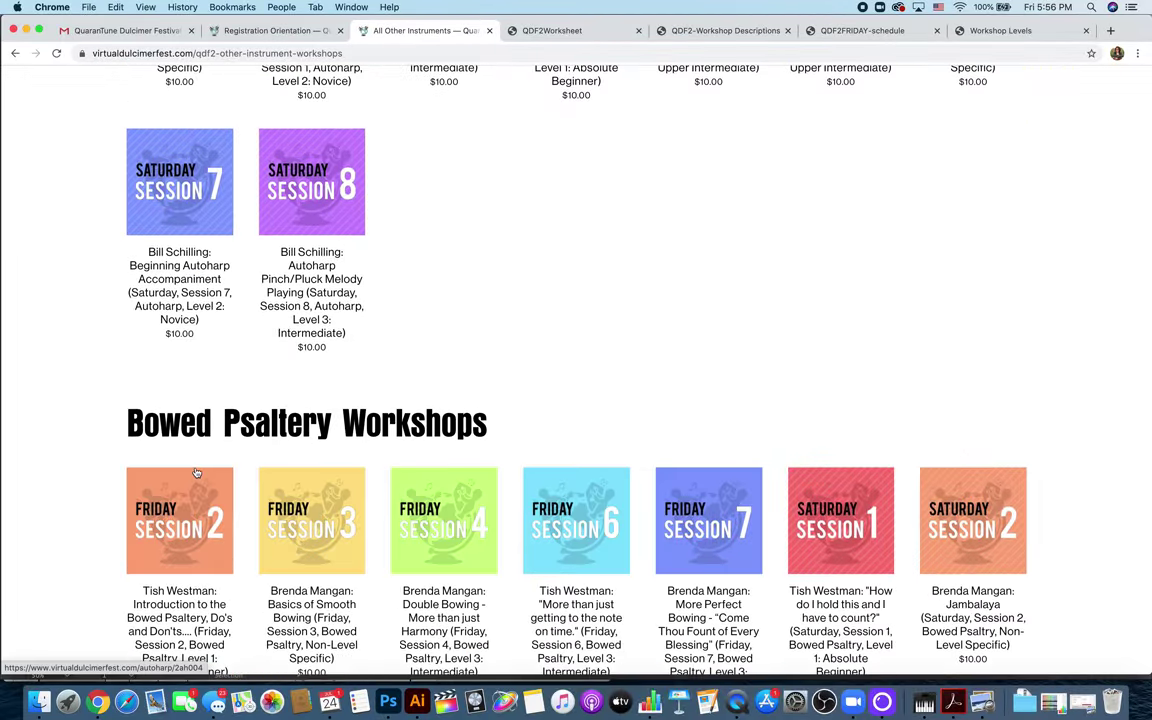
scroll(196, 473, down, 8)
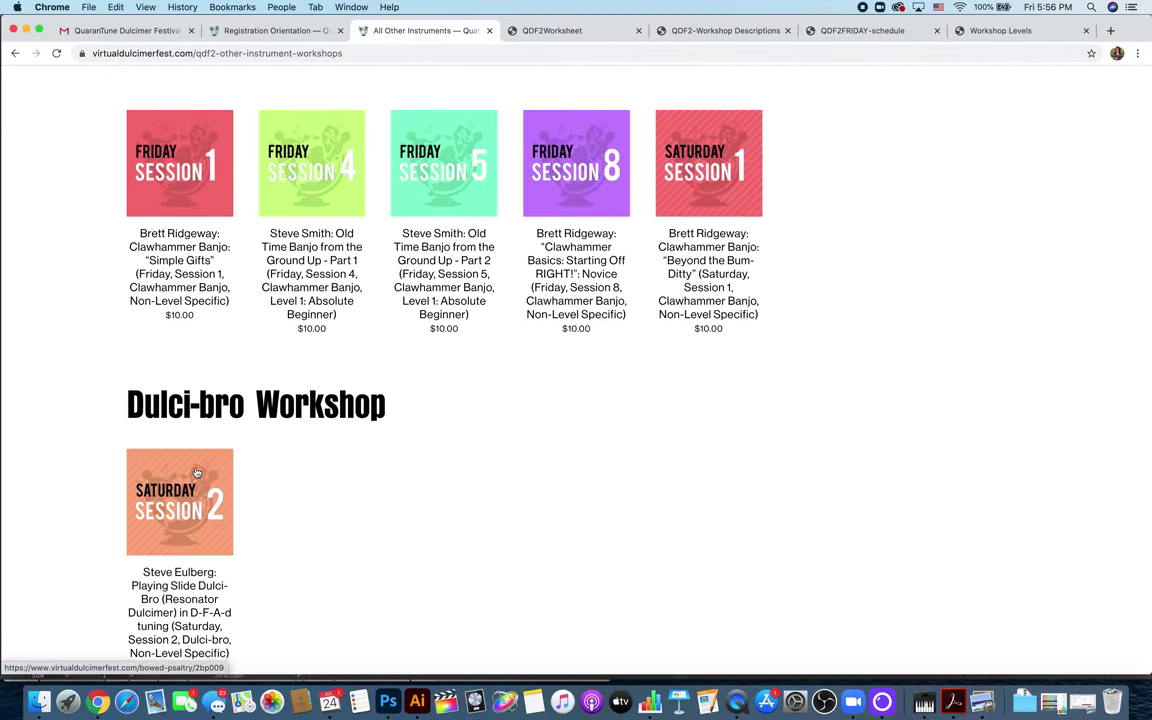
scroll(196, 473, down, 5)
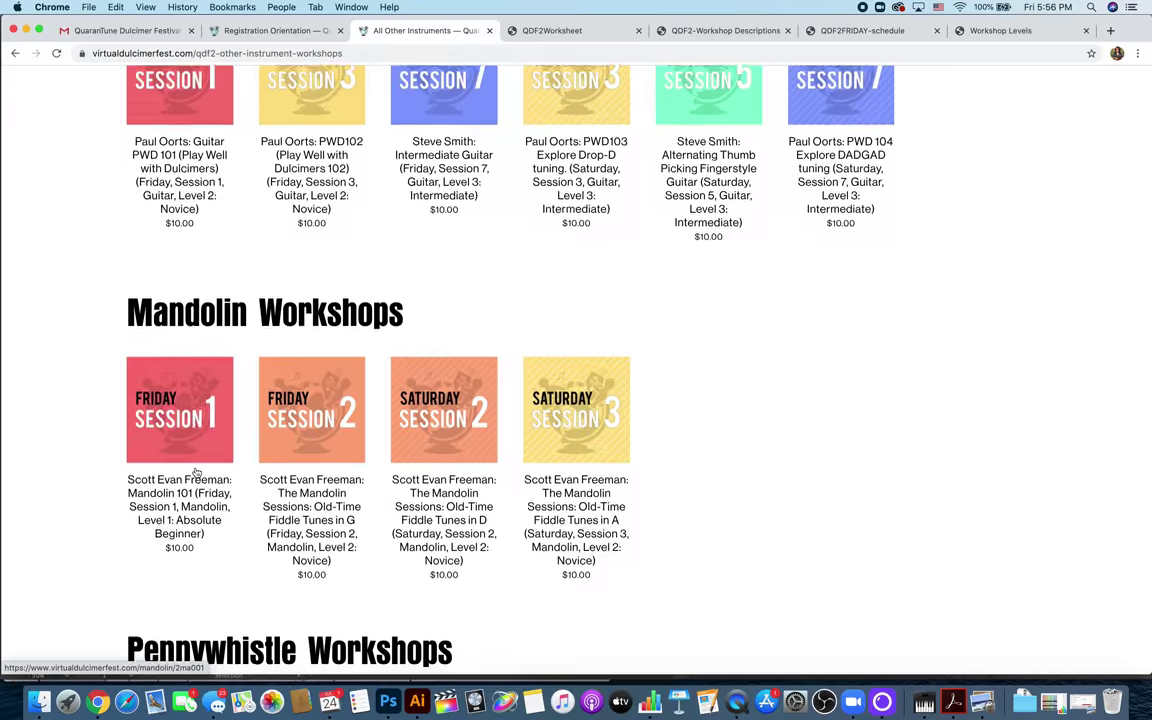
scroll(196, 473, down, 2)
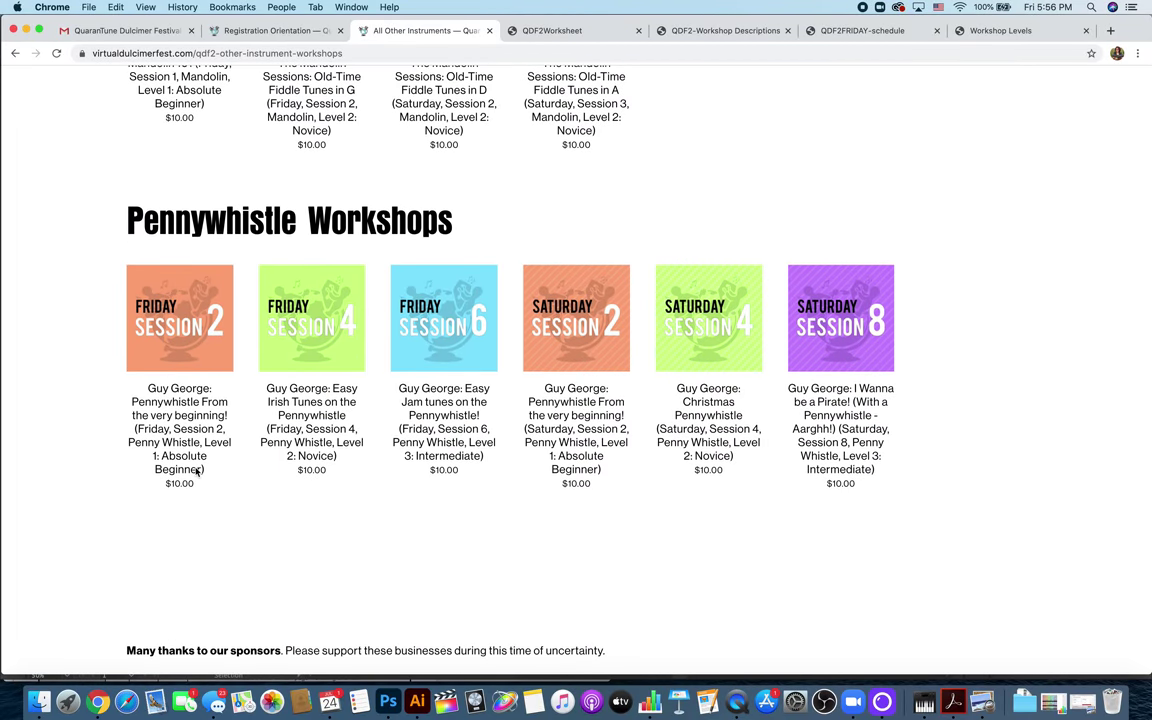
- Open the Christmas Pennywhistle workshop for Saturday, Session 4, add it to the cart and check the cart count
click(727, 340)
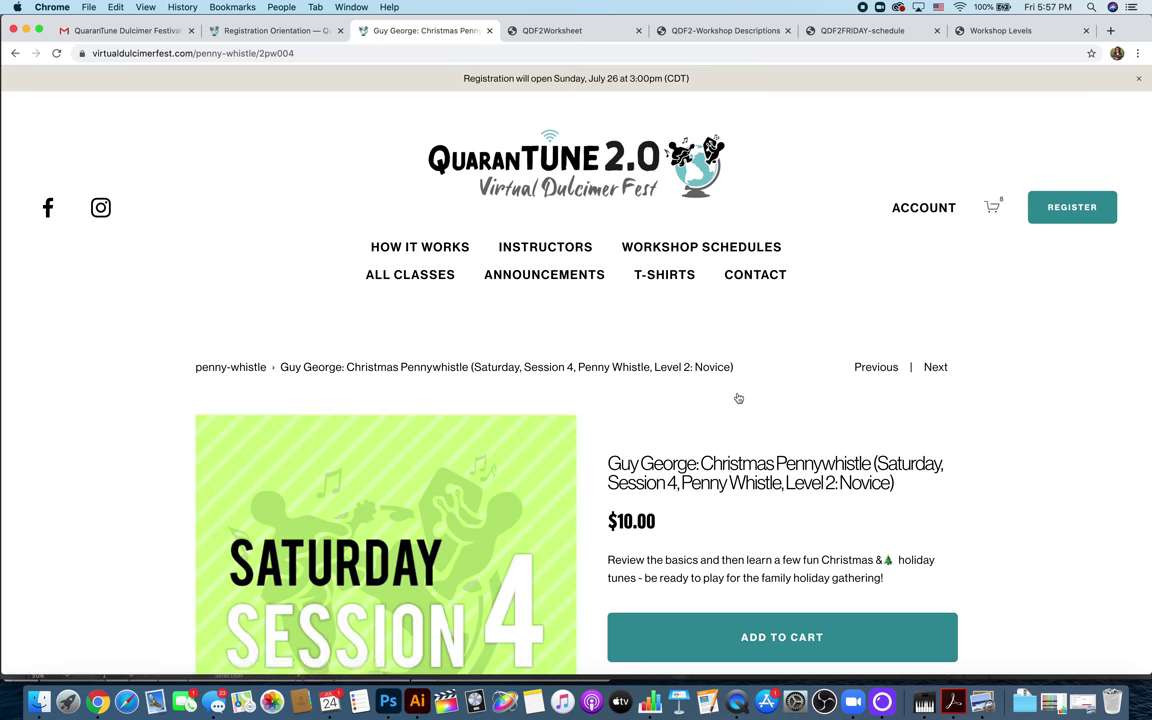
scroll(735, 396, down, 3)
click(788, 479)
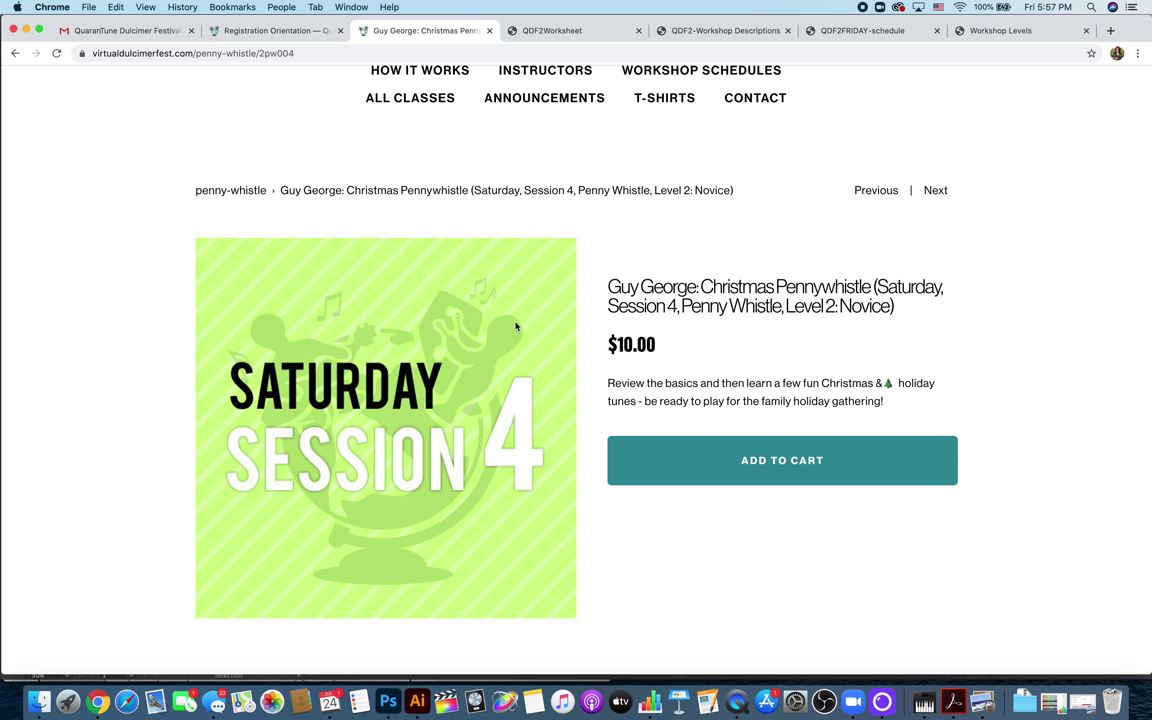
scroll(514, 327, up, 3)
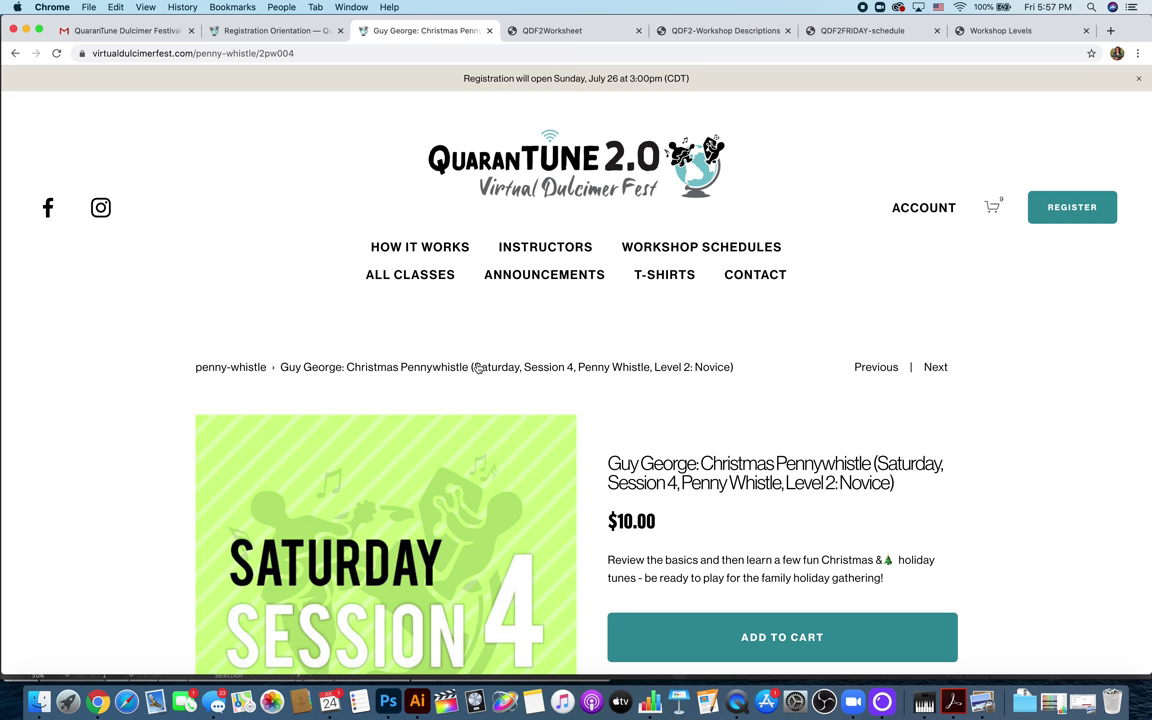
- Go back to the registration page and mark the incoming message notifications as read
click(1081, 208)
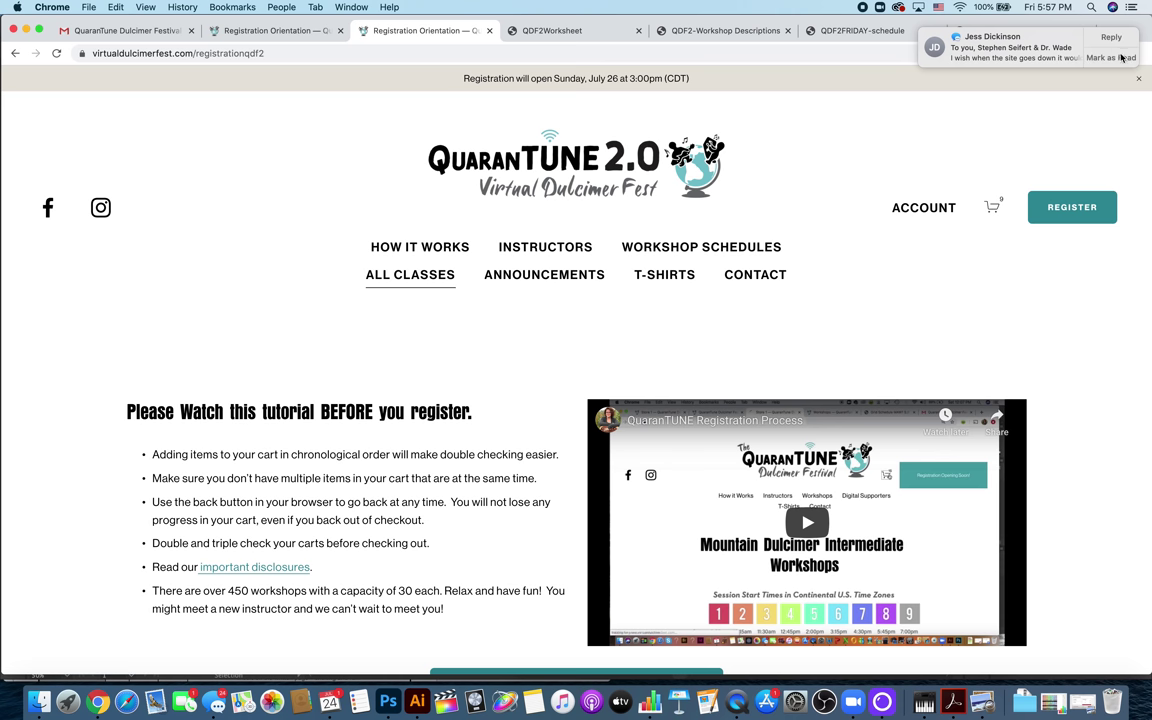
click(1121, 58)
mouse_move(424, 281)
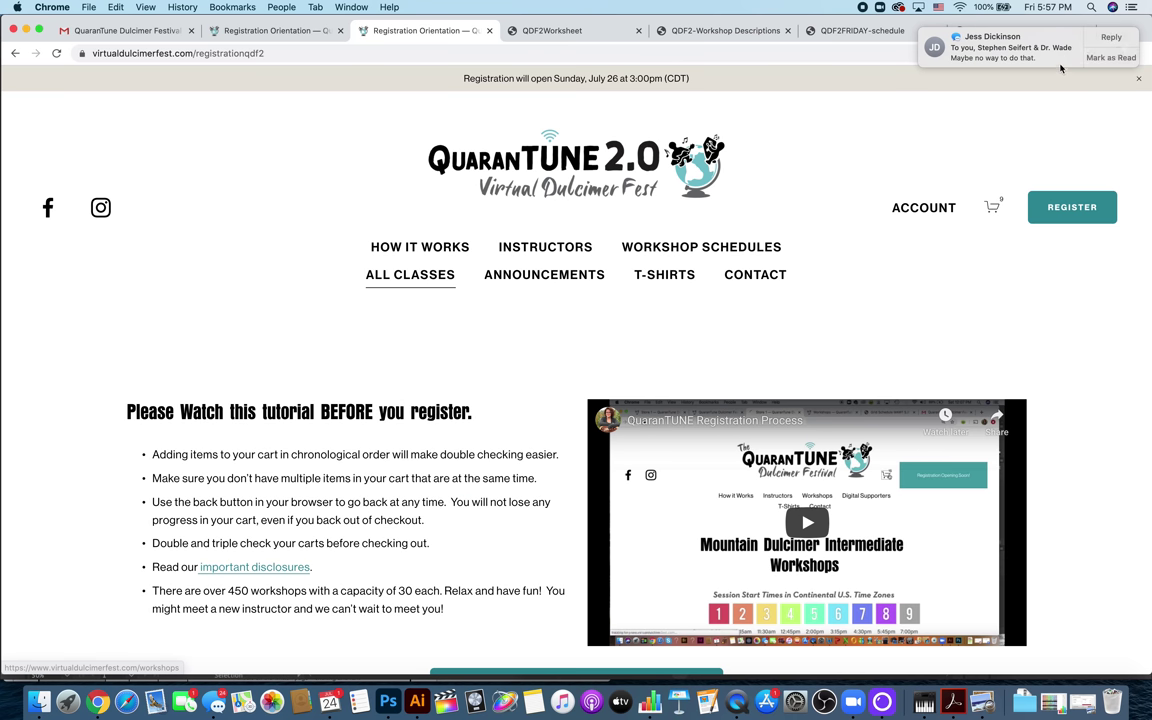
click(1111, 57)
- Review the class categories listed under All Classes and compare them with the instrument and level tiles on the registration page
mouse_move(410, 276)
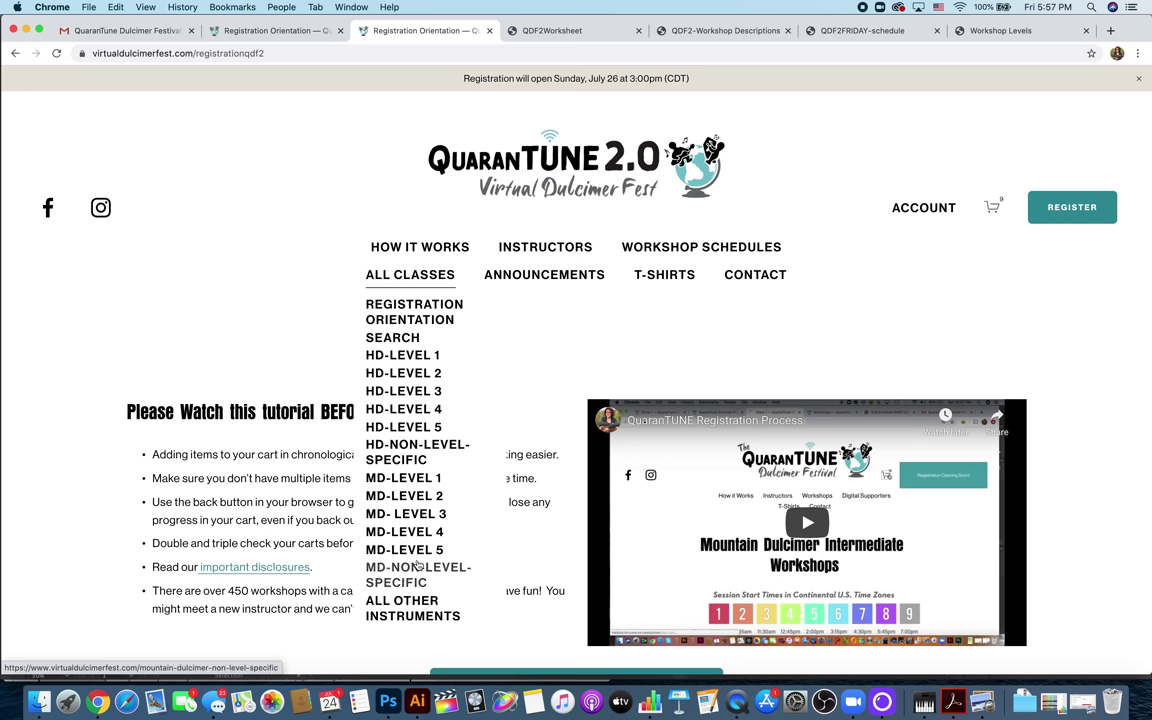
scroll(410, 573, down, 2)
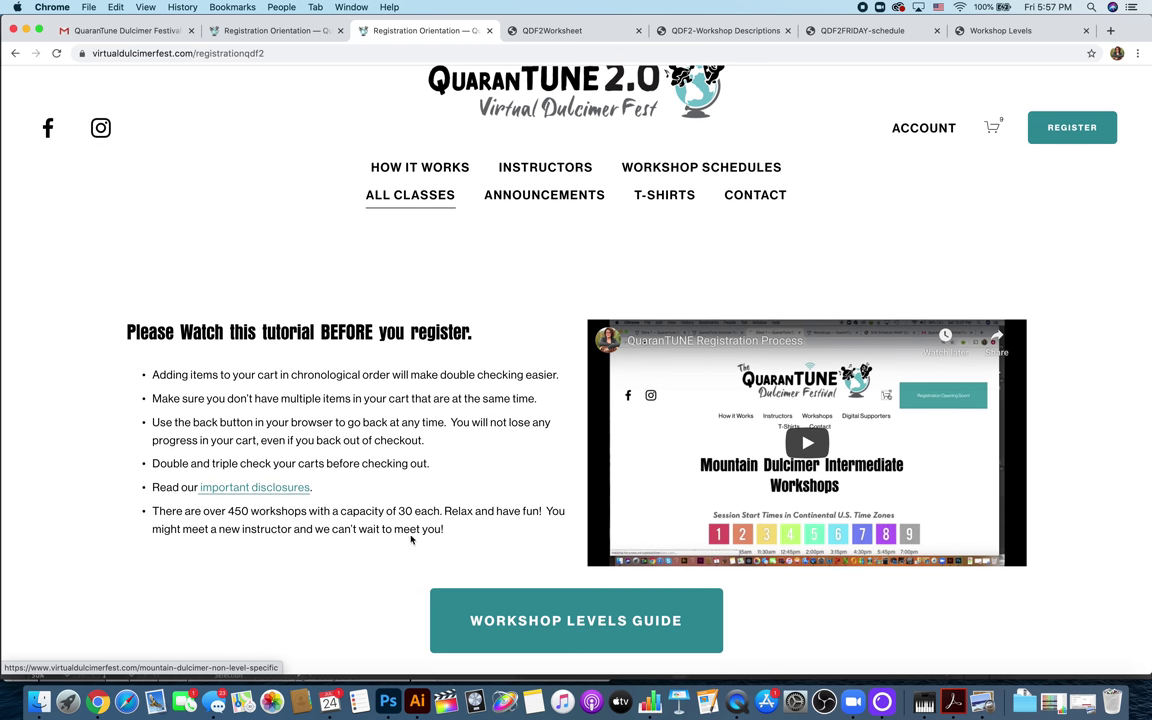
scroll(459, 410, down, 15)
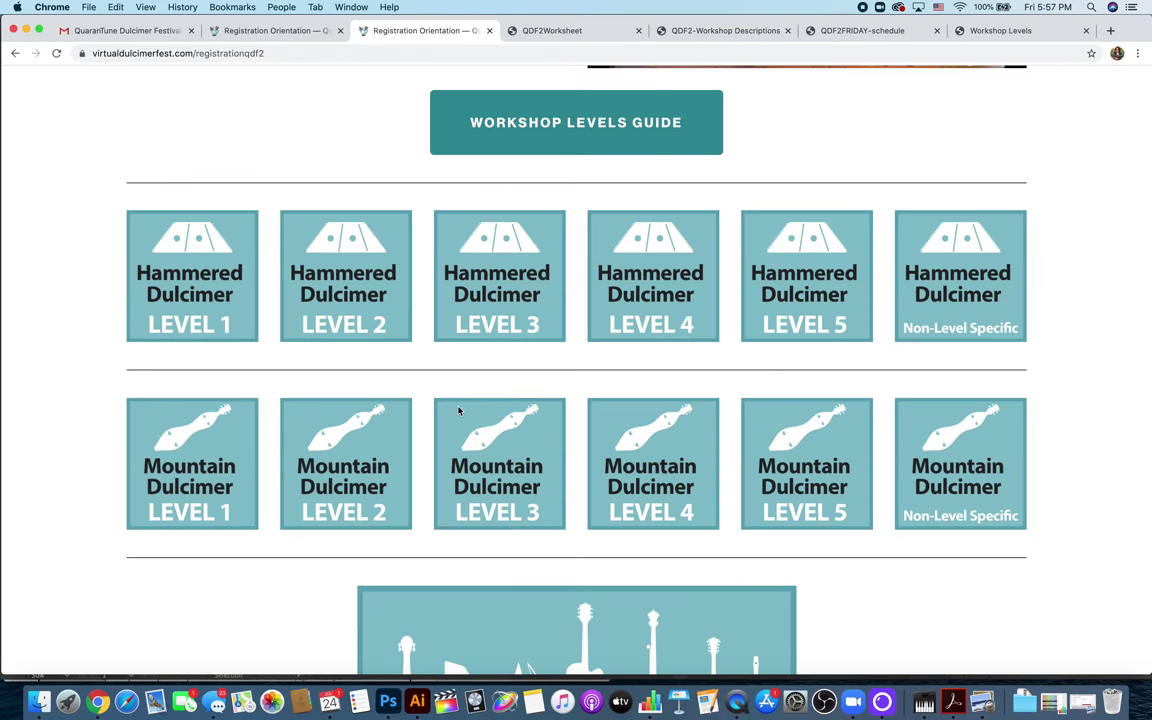
scroll(459, 410, up, 15)
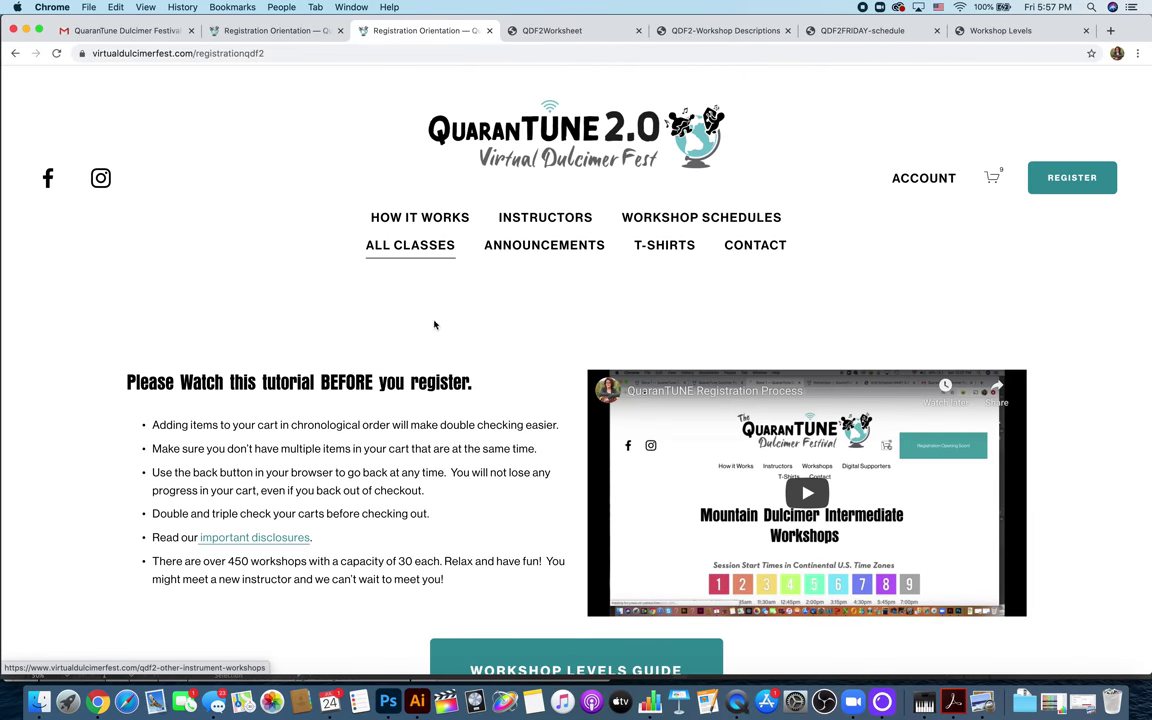
- Open the site's class search, look up an instructor by last name and mark the incoming message notification as read
mouse_move(410, 245)
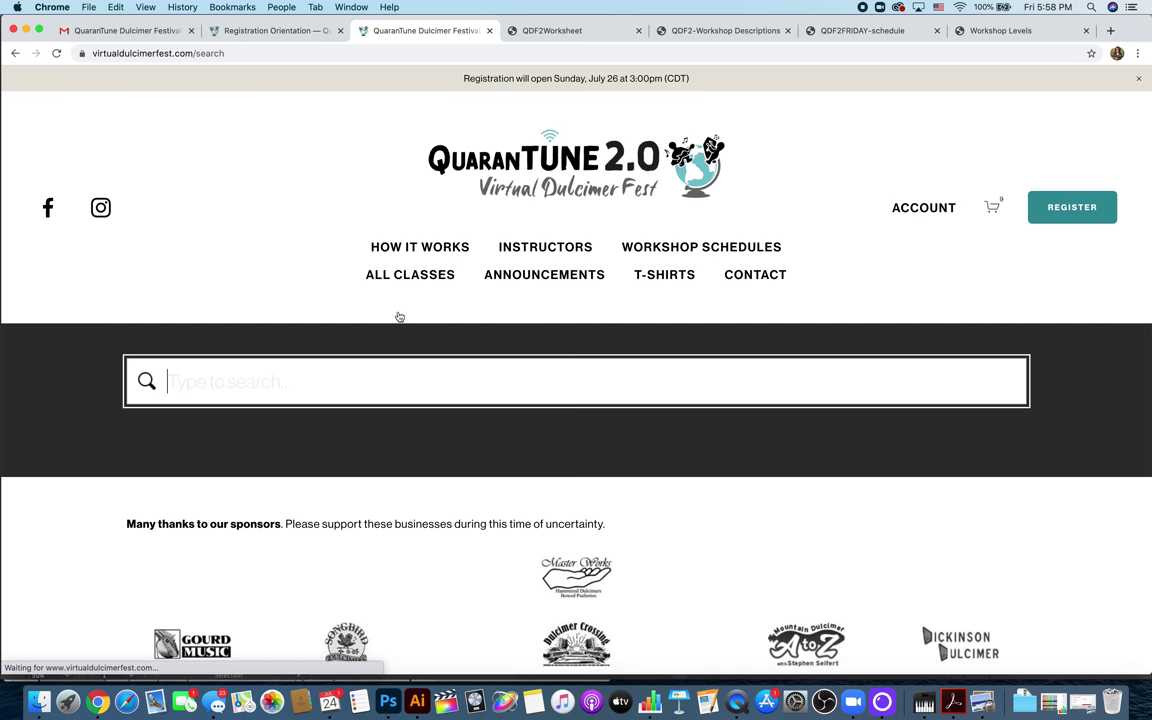
text(Dick)
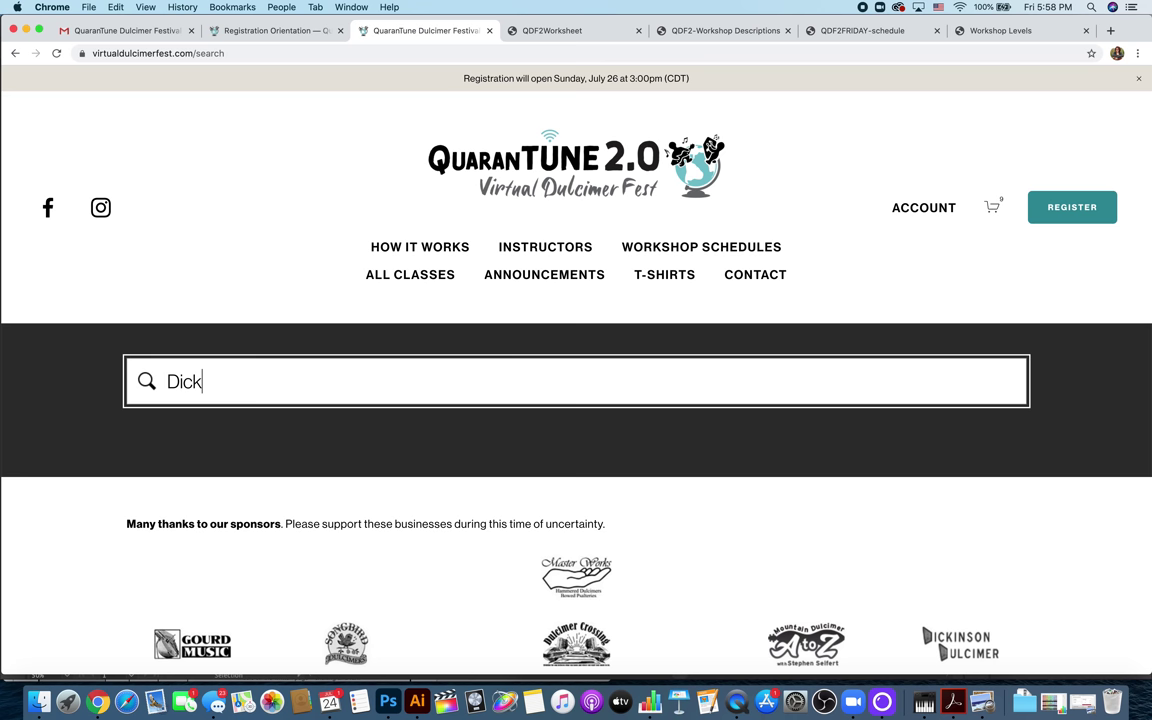
text(inson)
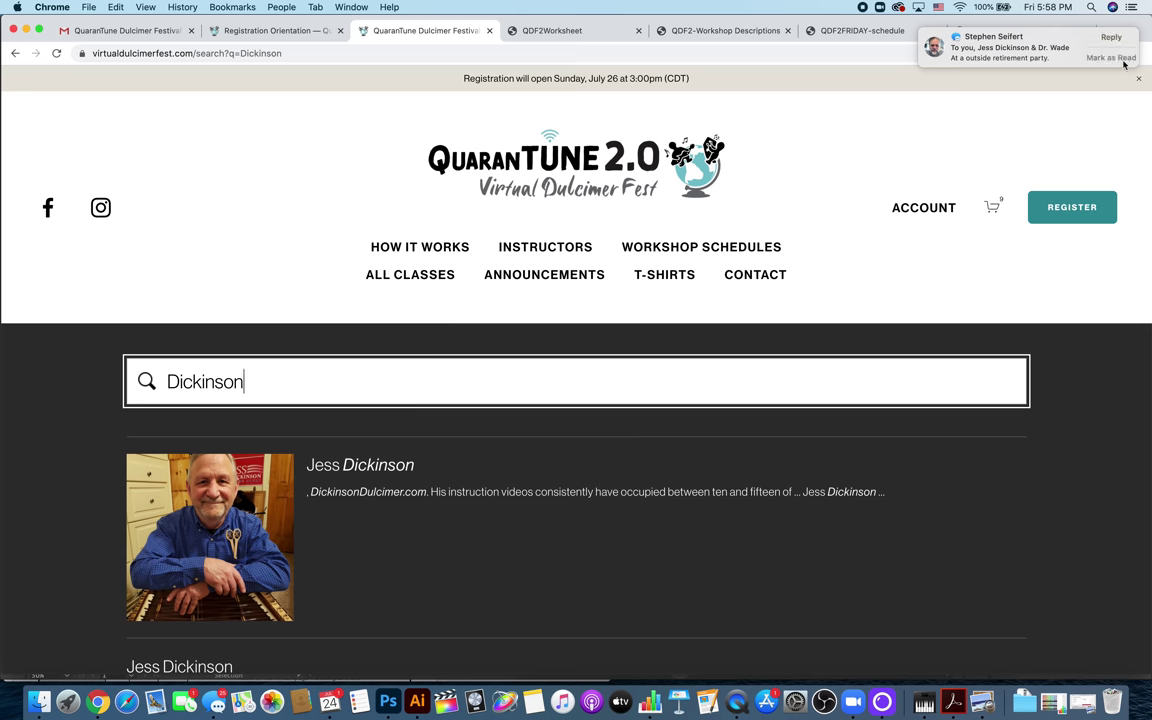
click(1122, 62)
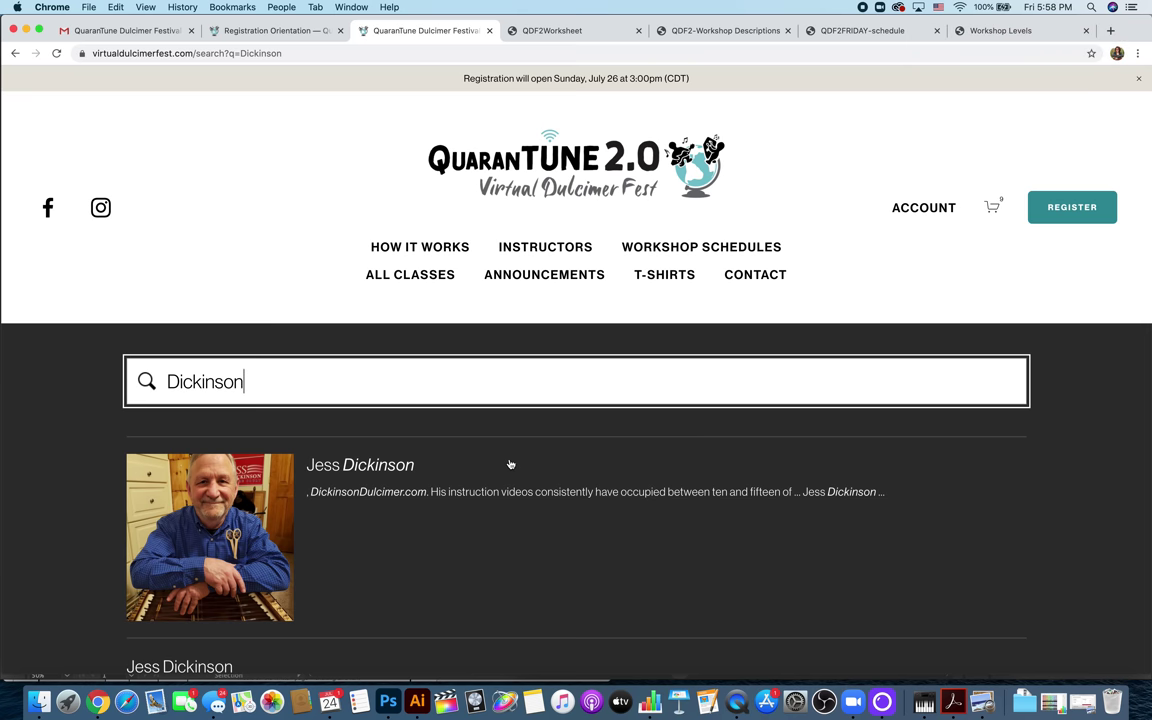
- Examine the search results for the instructor's profile and workshops, including their days, sessions and levels, and return to the page header
scroll(510, 464, down, 5)
scroll(510, 464, down, 10)
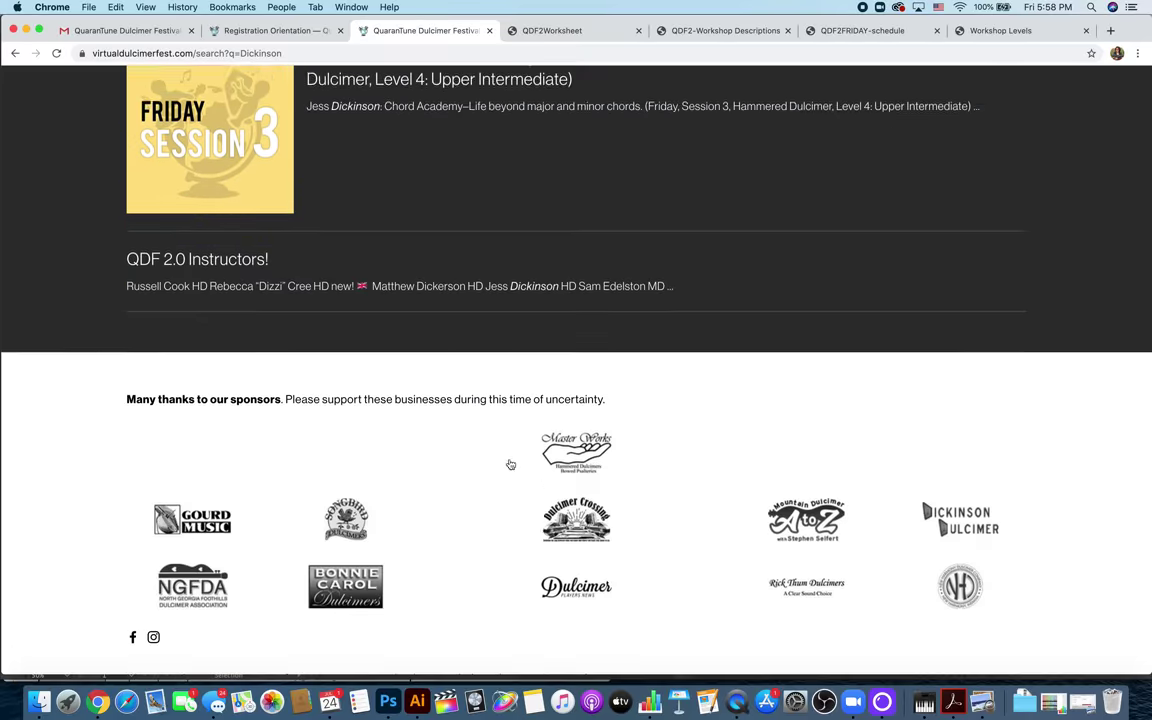
scroll(510, 464, up, 9)
scroll(510, 464, down, 2)
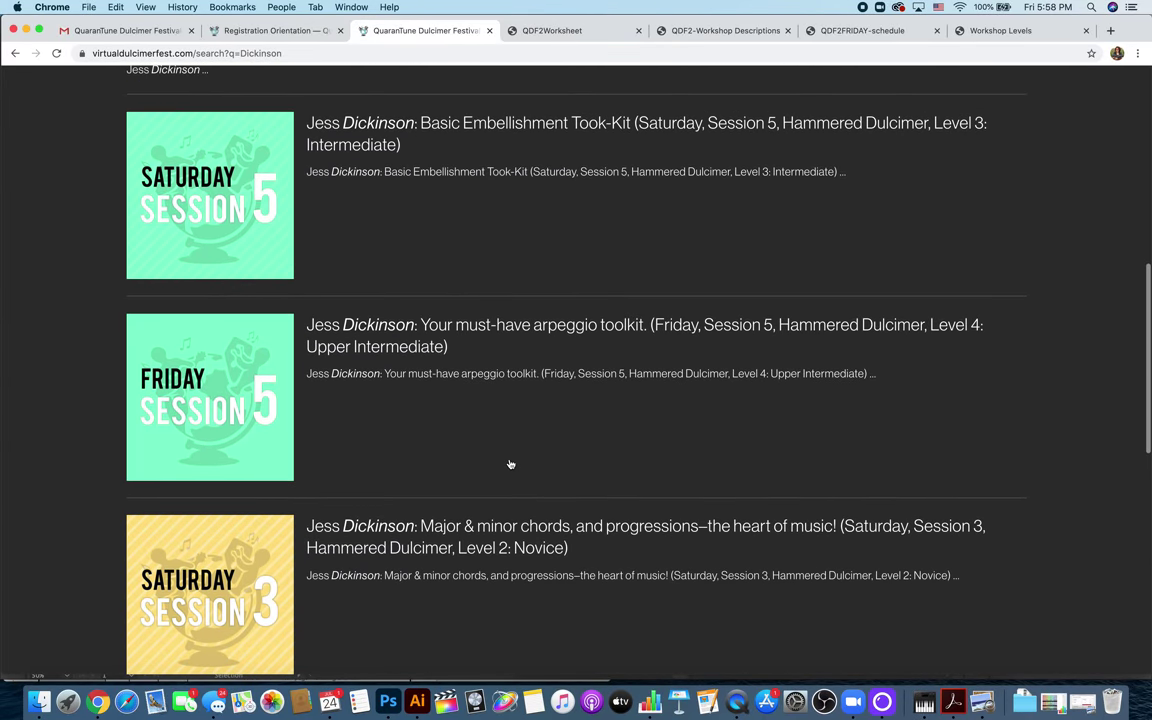
scroll(428, 366, up, 5)
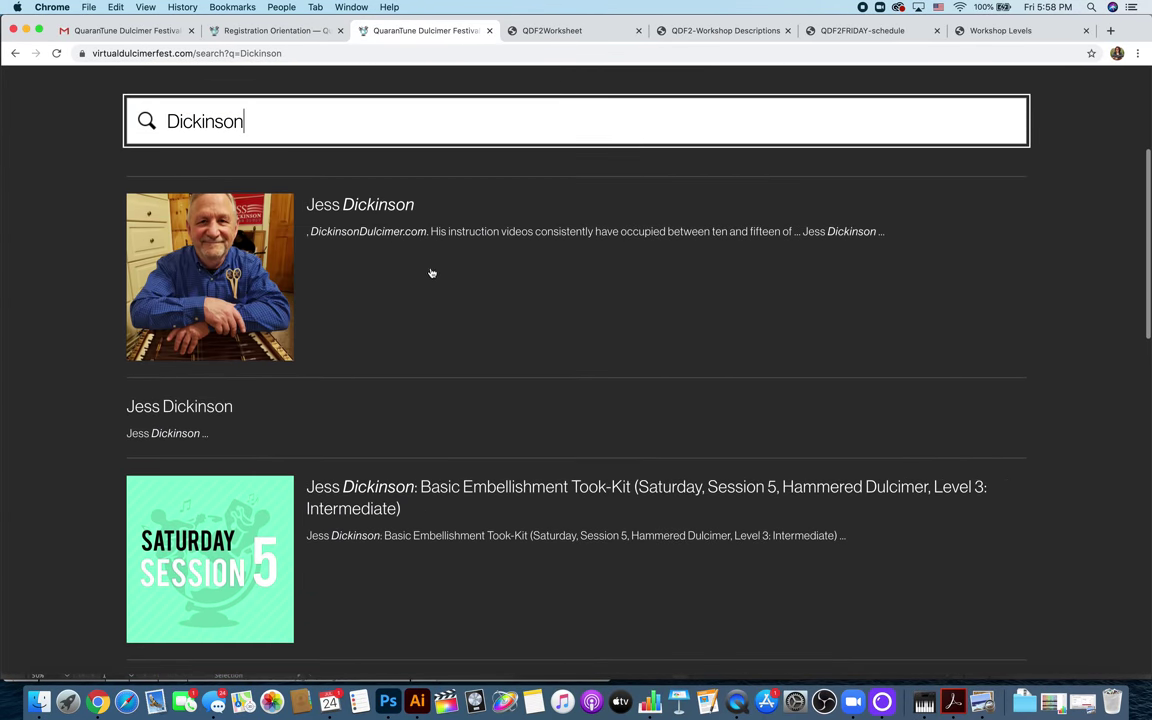
scroll(447, 427, down, 8)
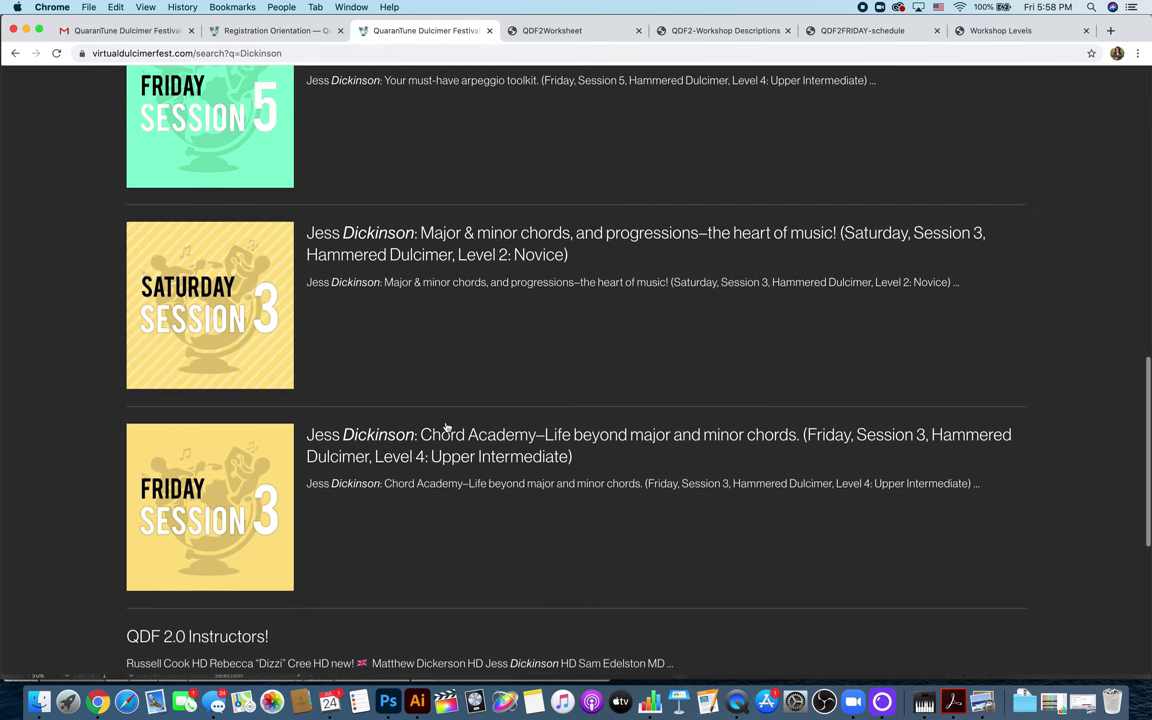
scroll(250, 175, up, 3)
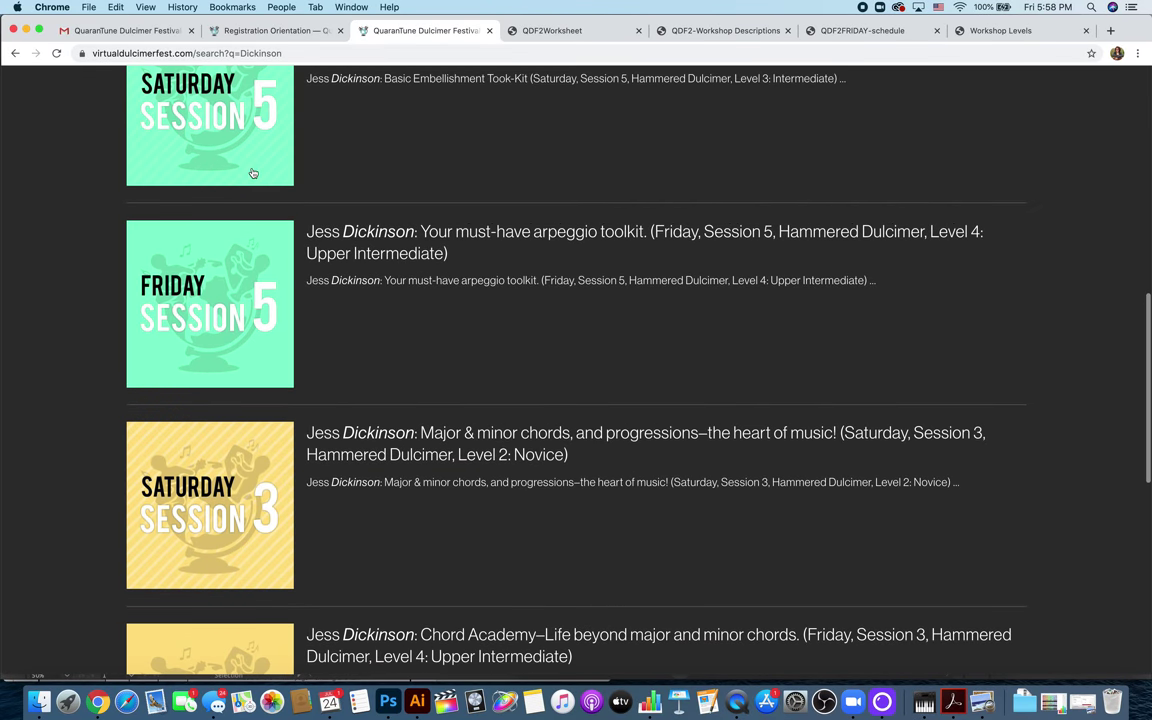
scroll(253, 174, up, 3)
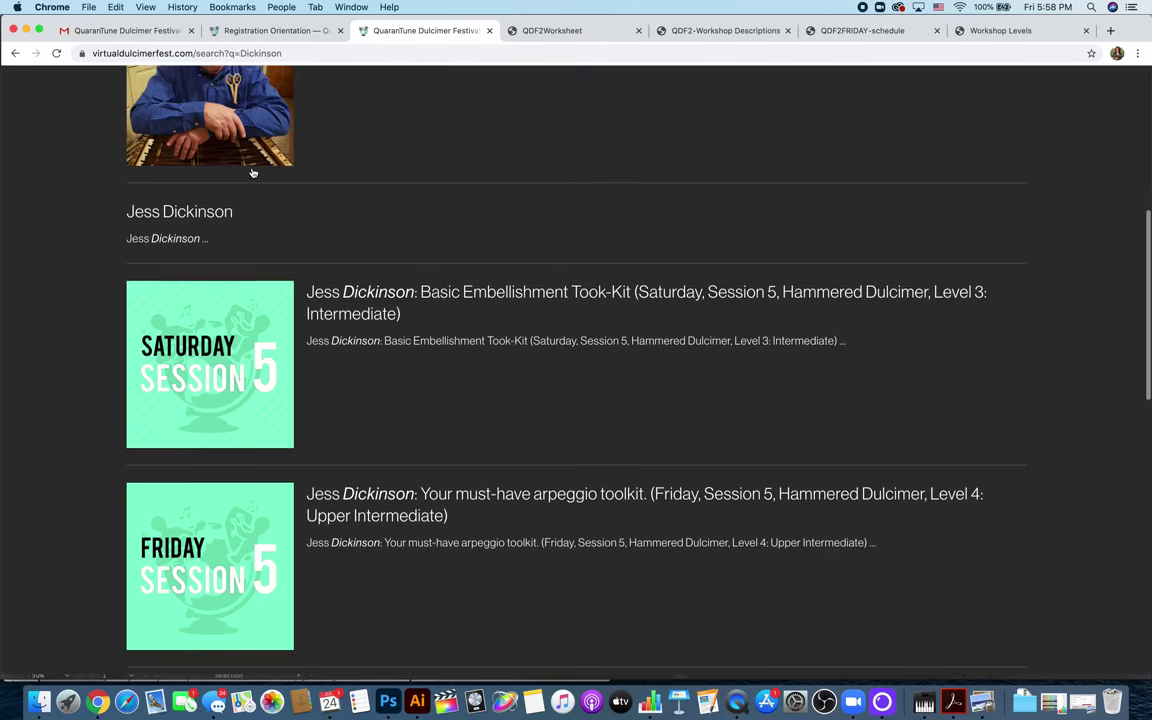
scroll(253, 174, down, 2)
scroll(399, 266, down, 5)
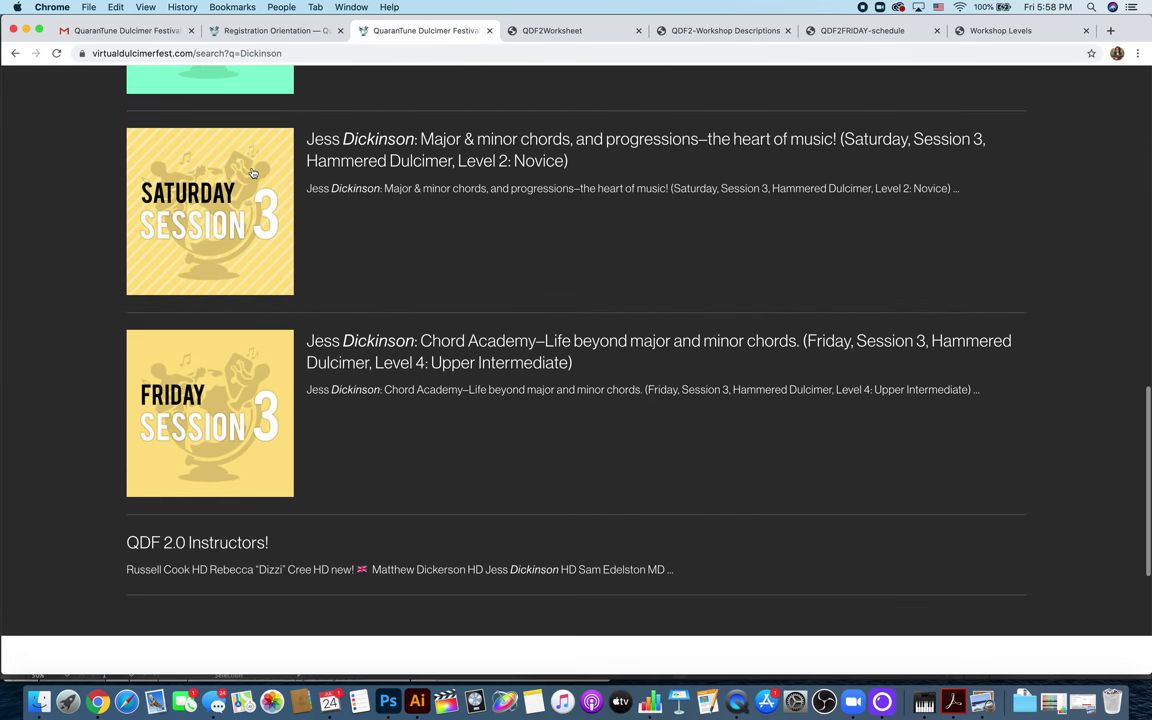
scroll(399, 446, up, 8)
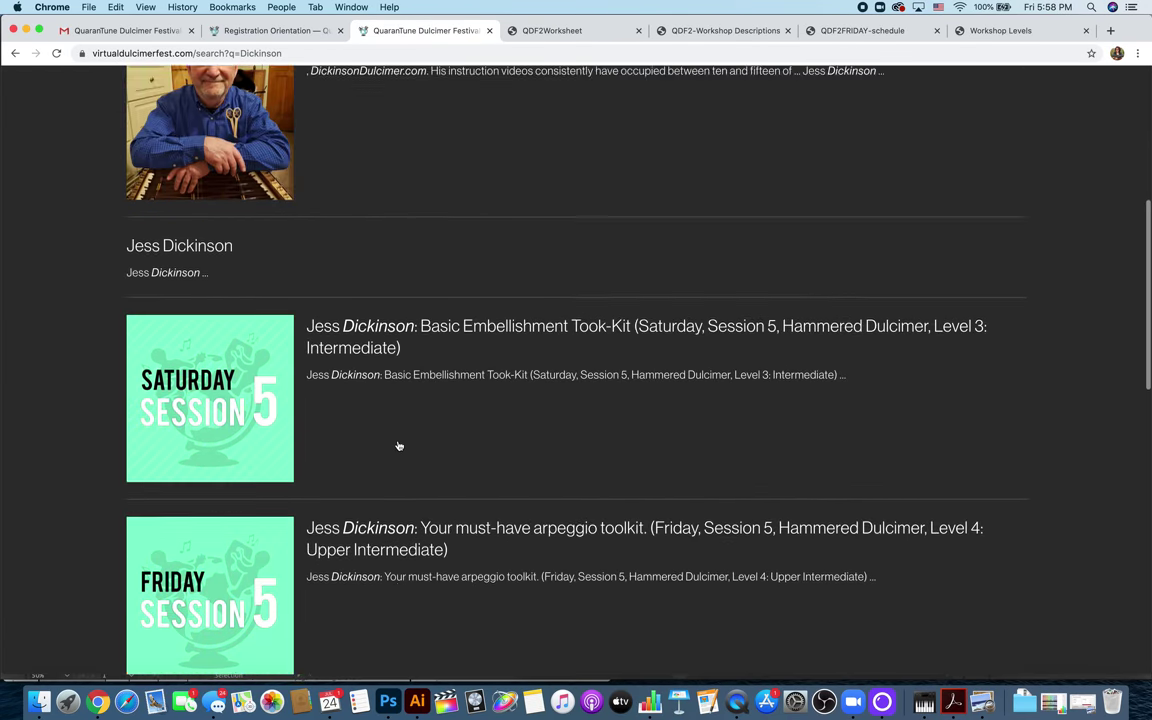
scroll(399, 446, up, 3)
mouse_move(410, 178)
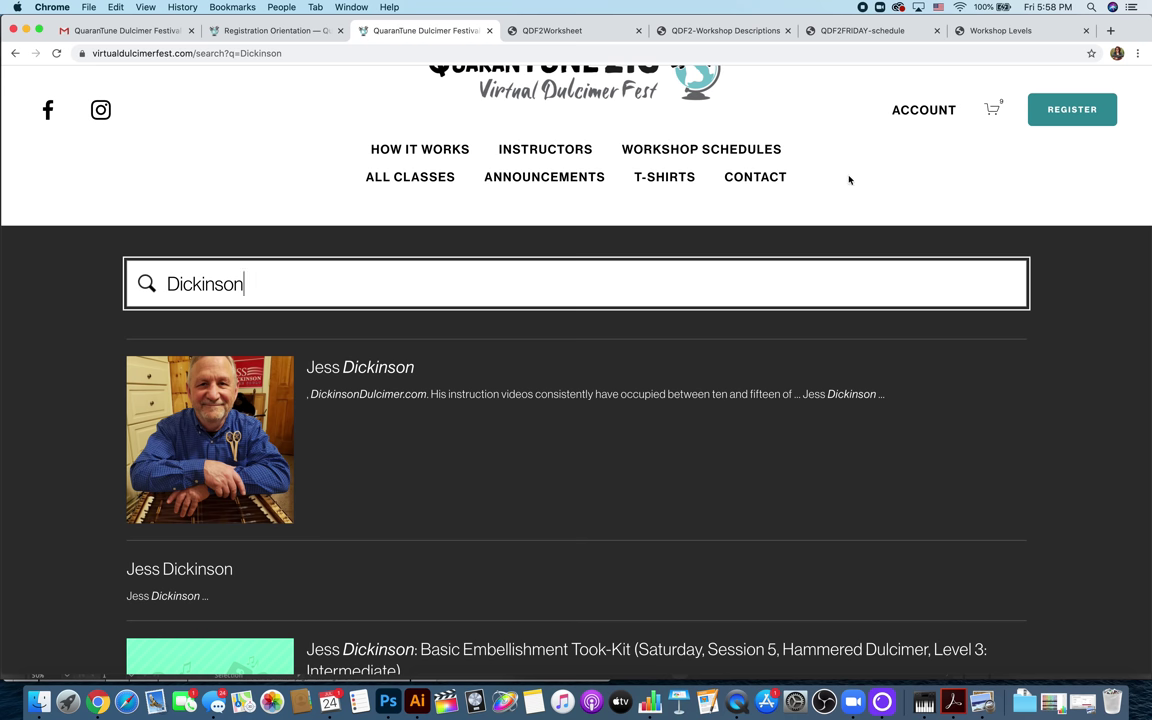
scroll(849, 178, up, 1)
scroll(849, 179, up, 2)
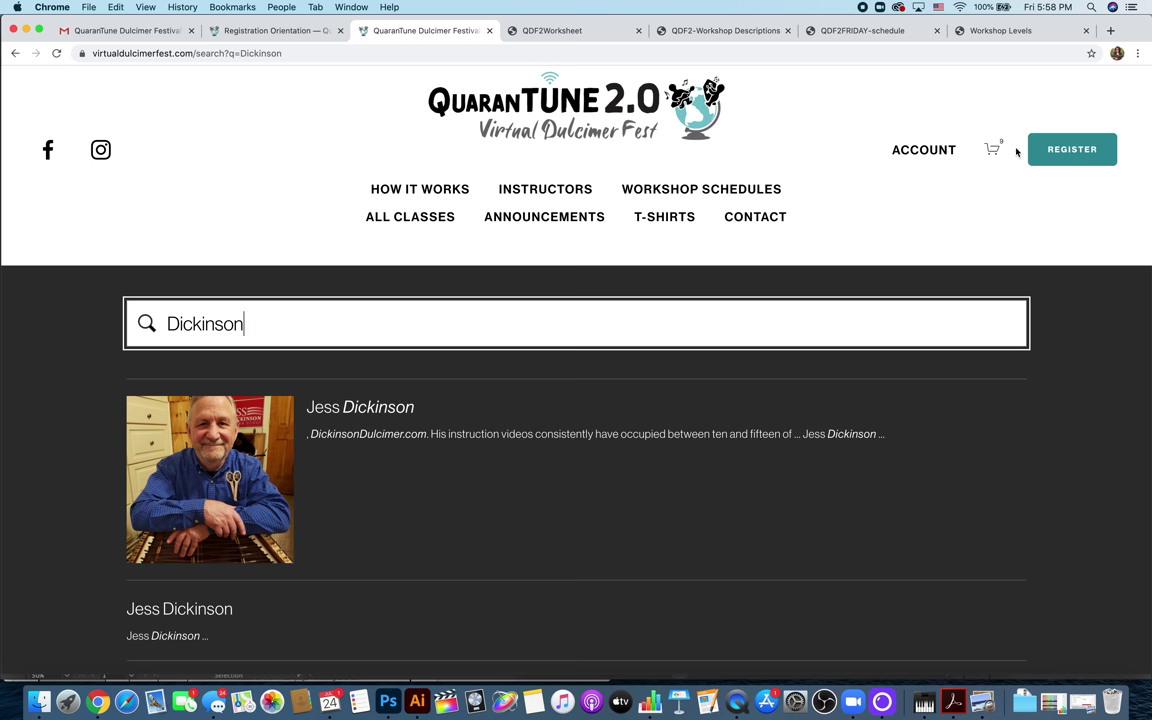
- Narrow the browser window to the site's mobile layout and expand its navigation menu to view all the entries
drag(1148, 168, 475, 201)
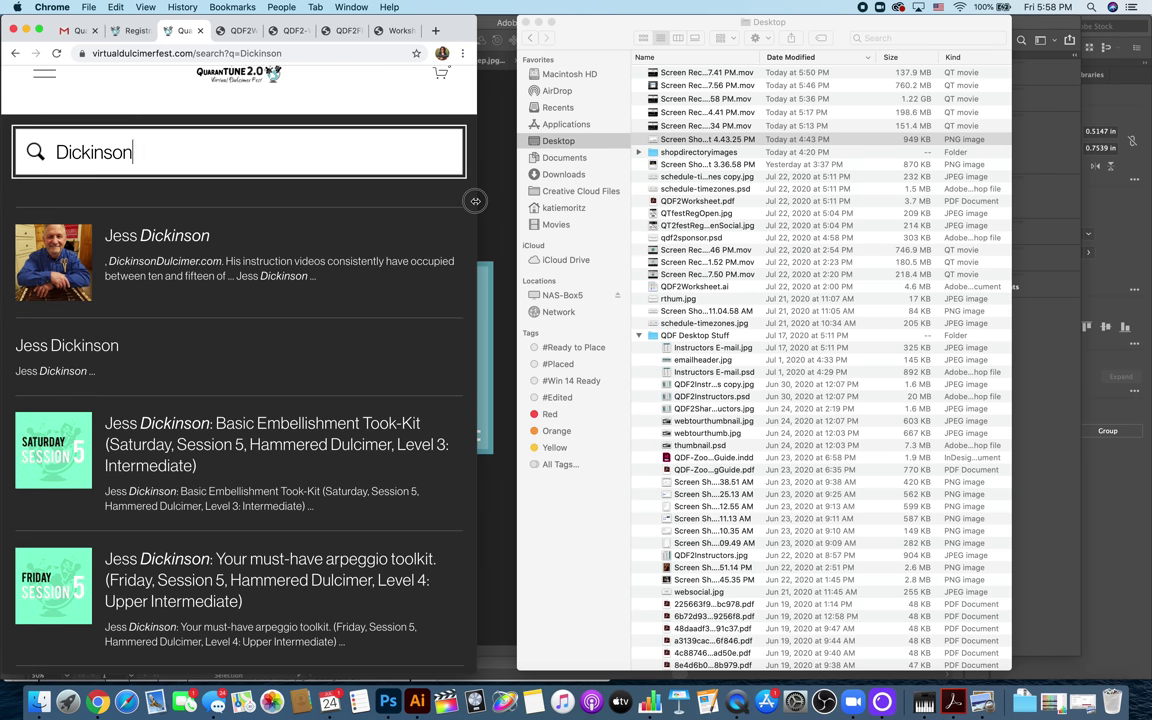
scroll(240, 170, up, 2)
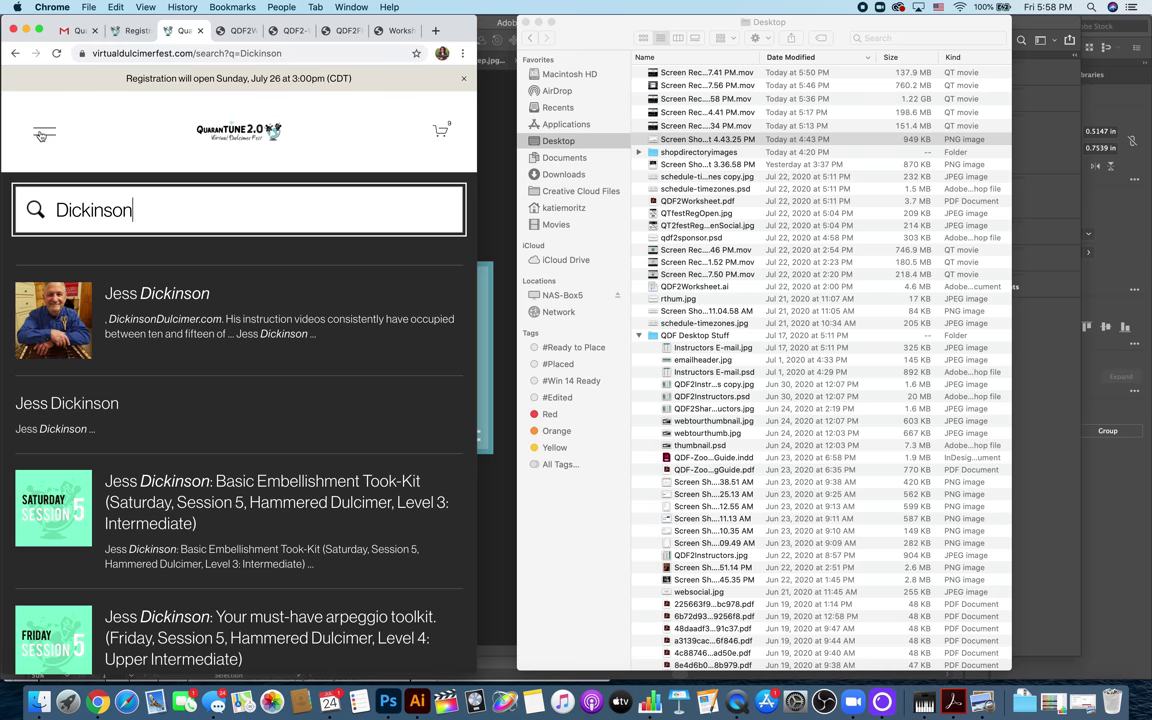
click(40, 135)
scroll(255, 465, down, 3)
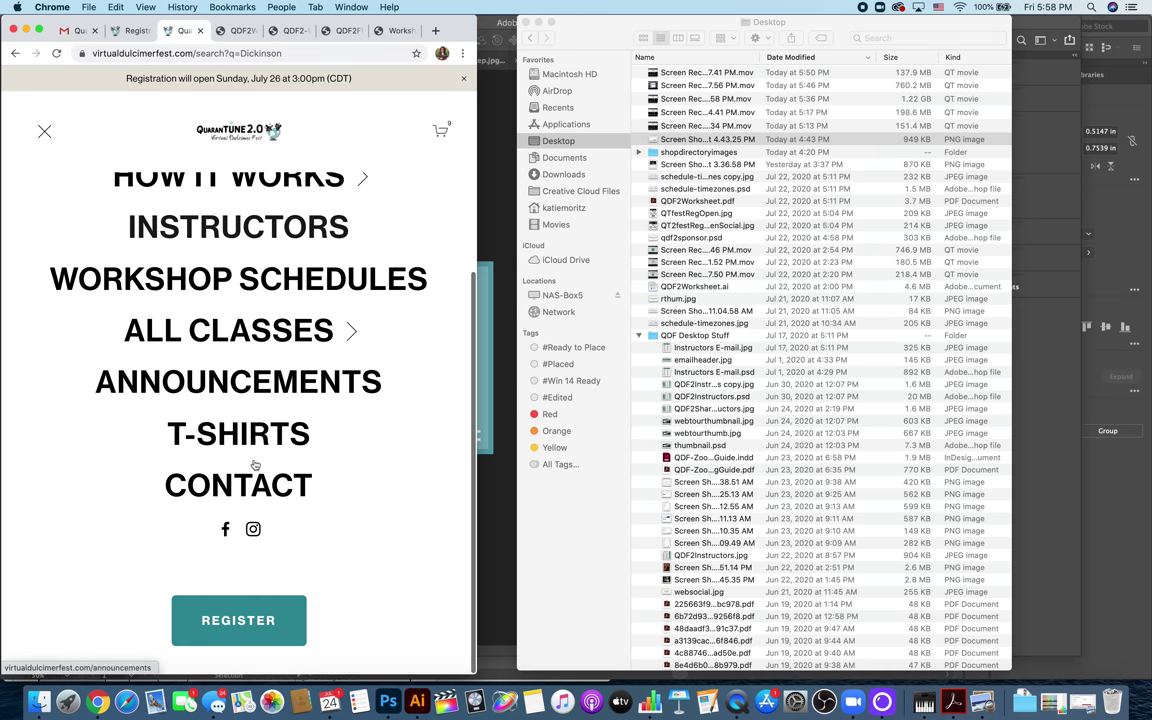
scroll(255, 465, up, 3)
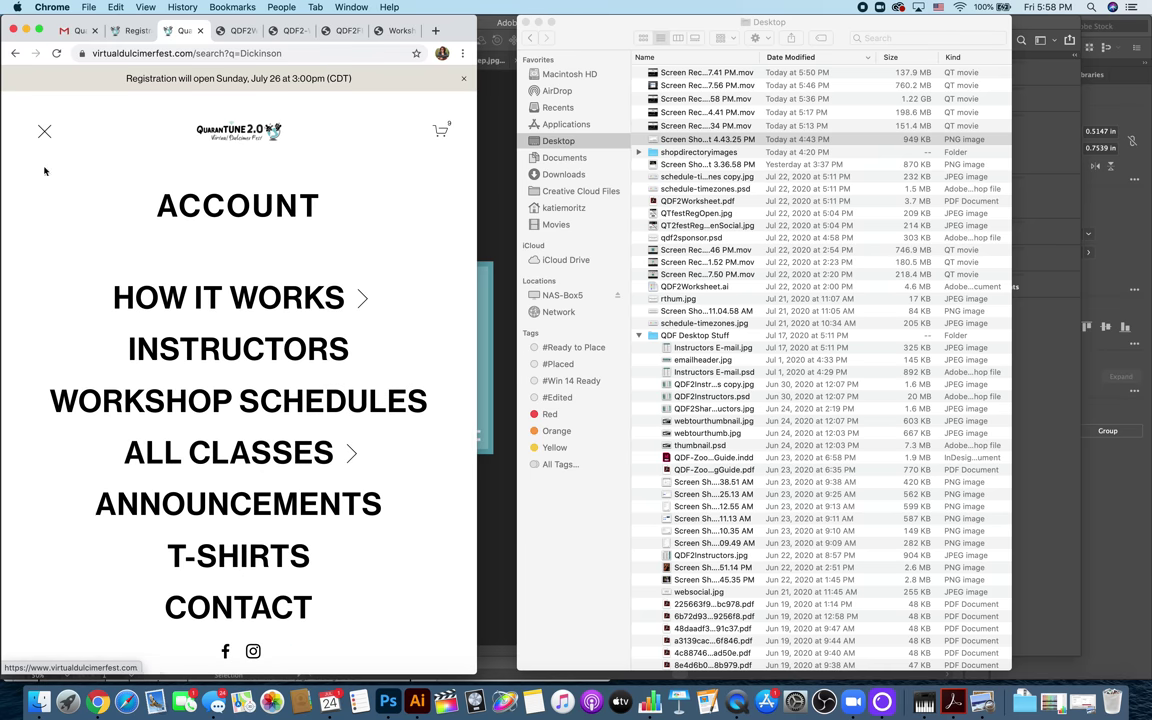
- Leave the mobile menu, widen the browser window back to the desktop layout and open the shopping cart
click(44, 131)
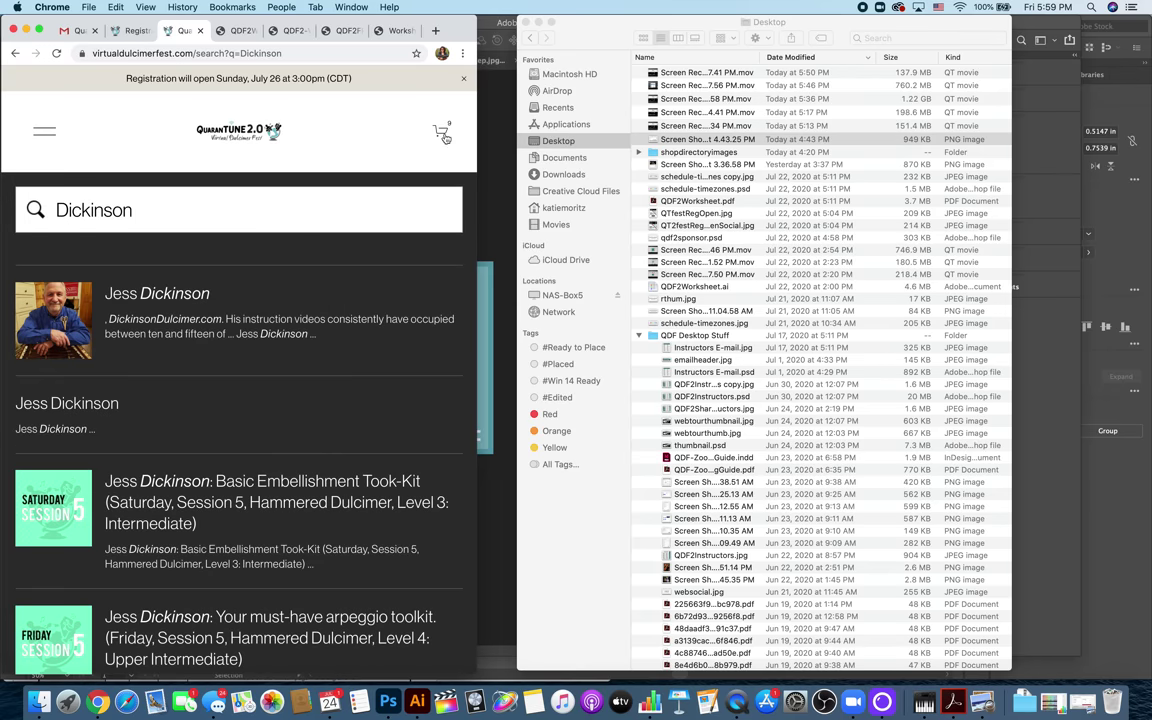
drag(477, 133, 1047, 133)
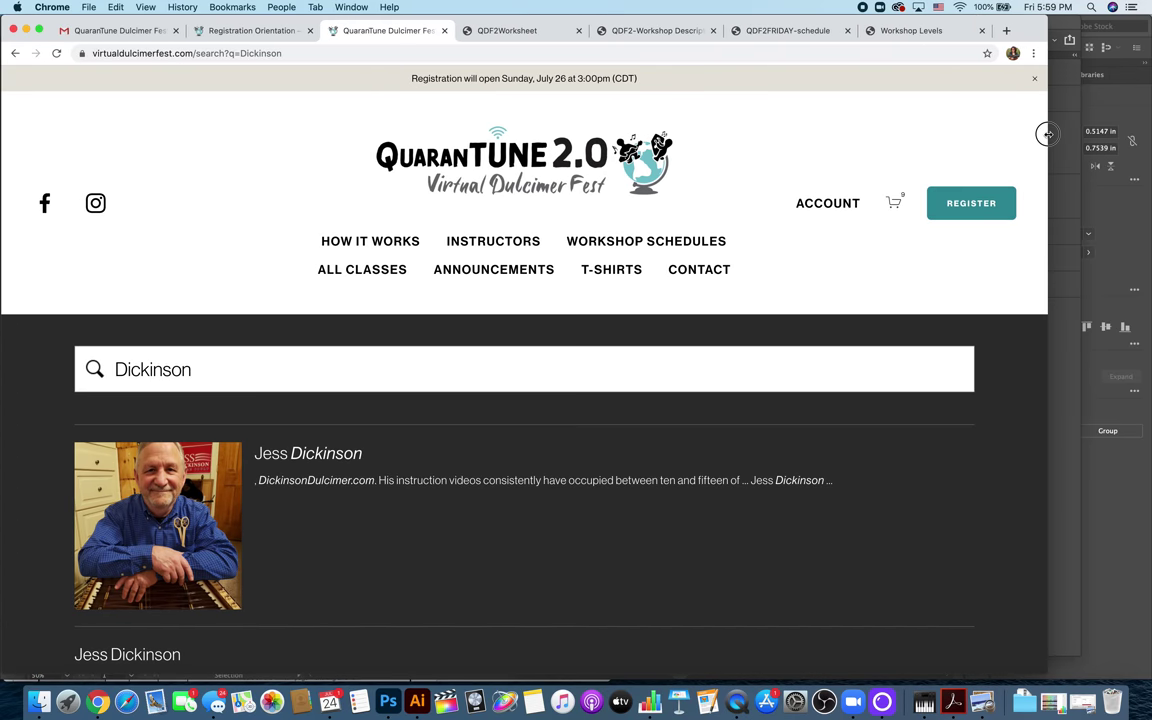
click(897, 205)
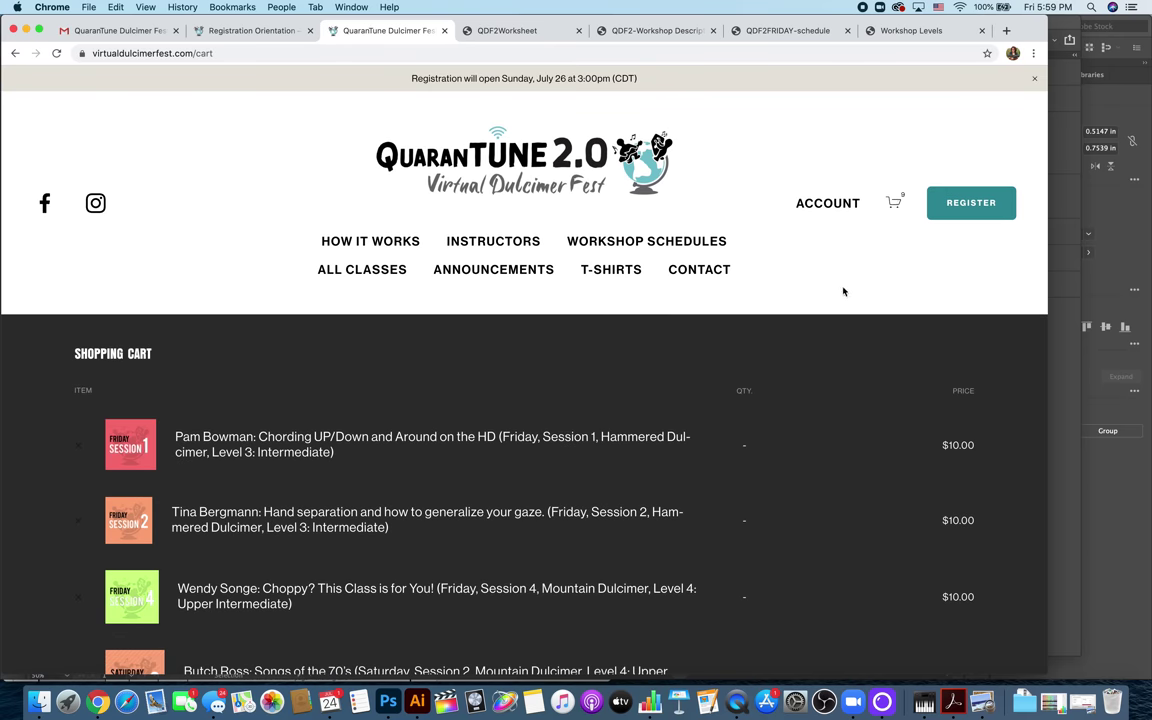
- Review the workshops in the shopping cart, comparing their days and session numbers and checking the subtotal
scroll(843, 291, down, 5)
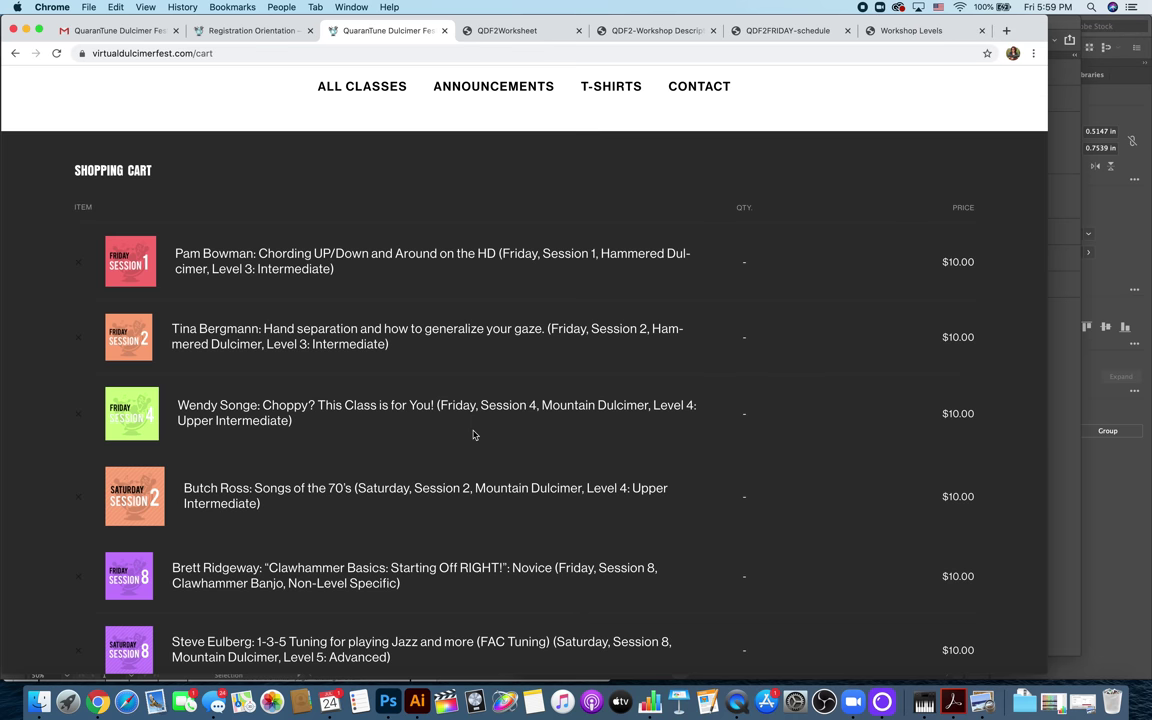
scroll(474, 435, down, 4)
scroll(474, 435, down, 6)
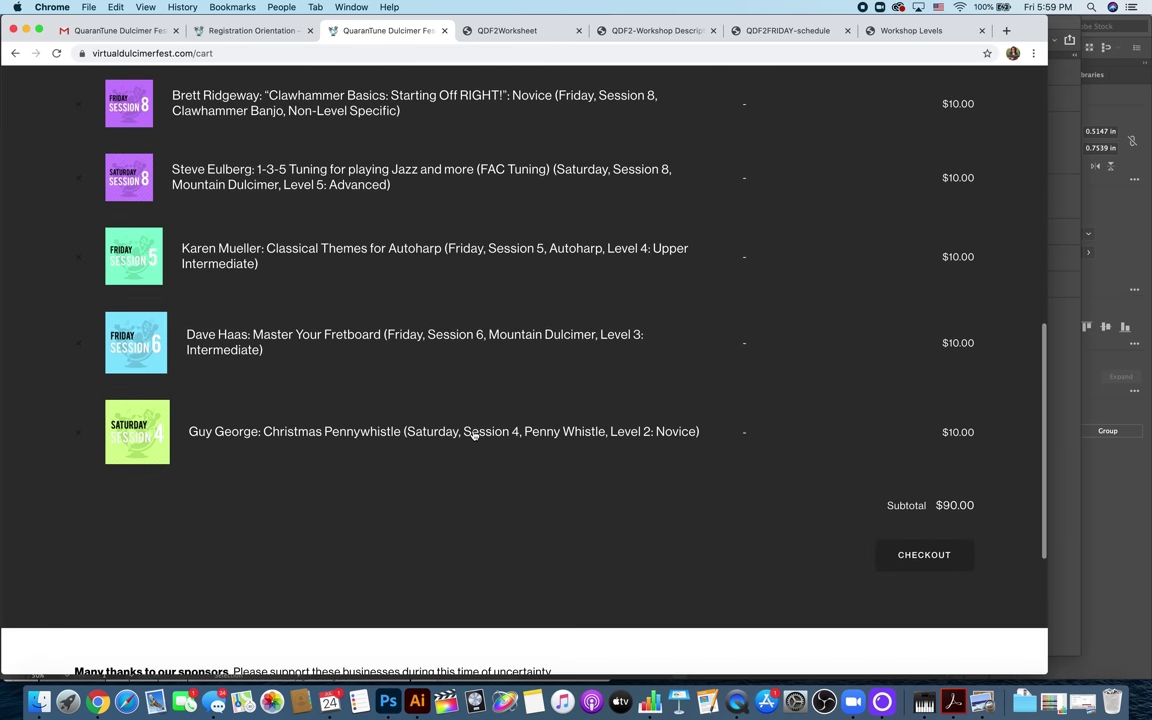
scroll(474, 435, up, 4)
scroll(474, 435, down, 8)
scroll(474, 435, up, 10)
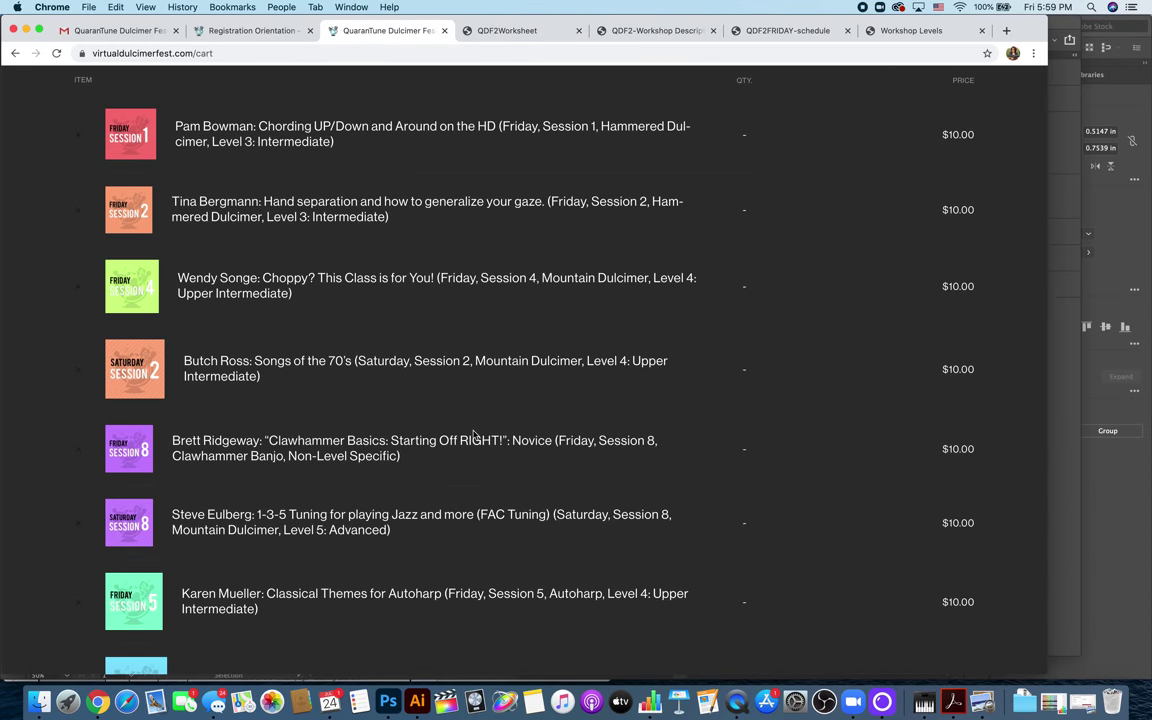
scroll(474, 435, up, 3)
scroll(474, 435, down, 8)
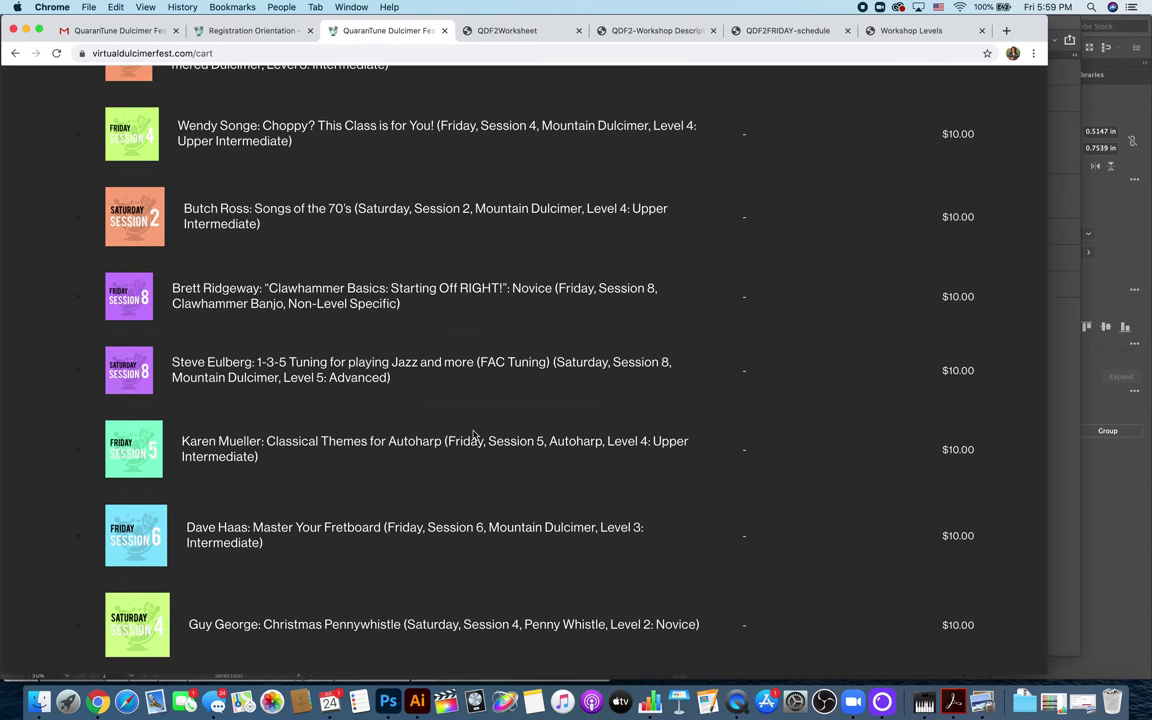
scroll(474, 435, up, 7)
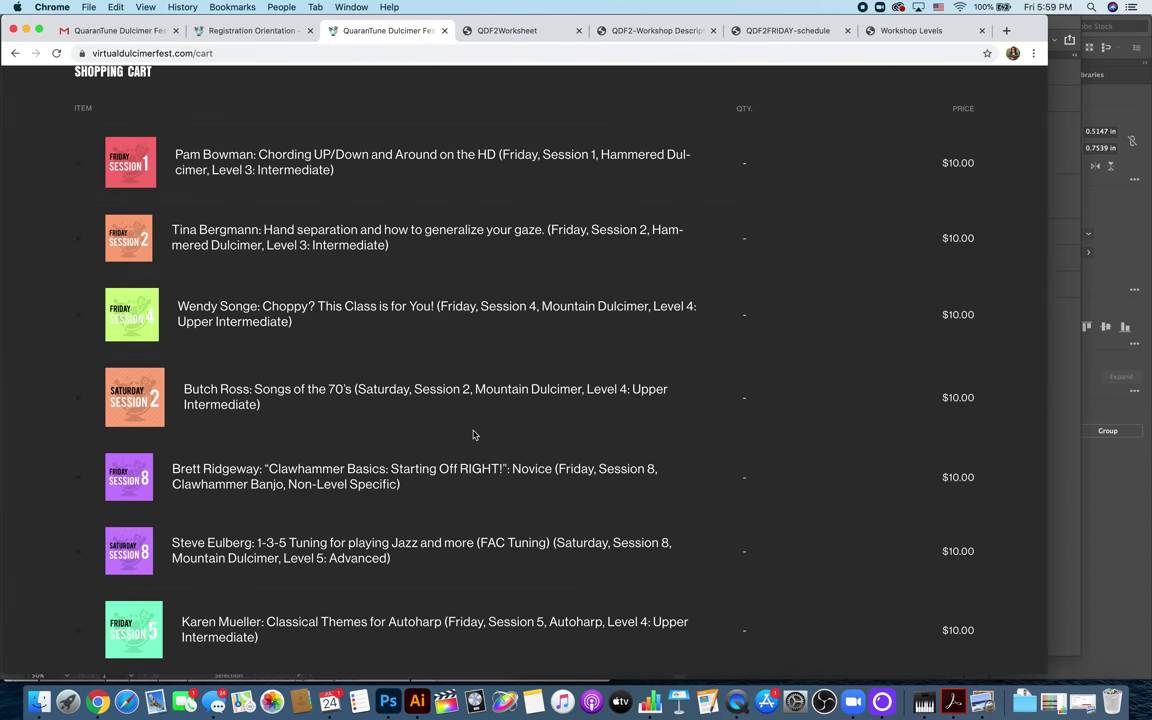
scroll(260, 320, up, 2)
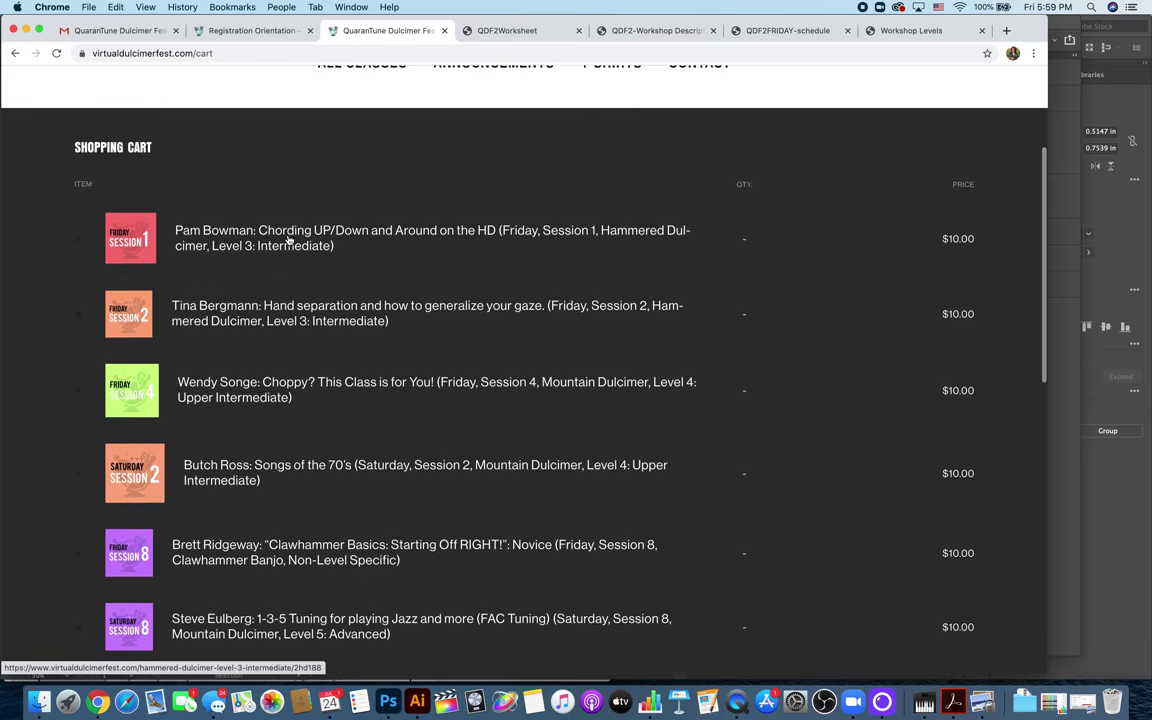
scroll(215, 389, down, 3)
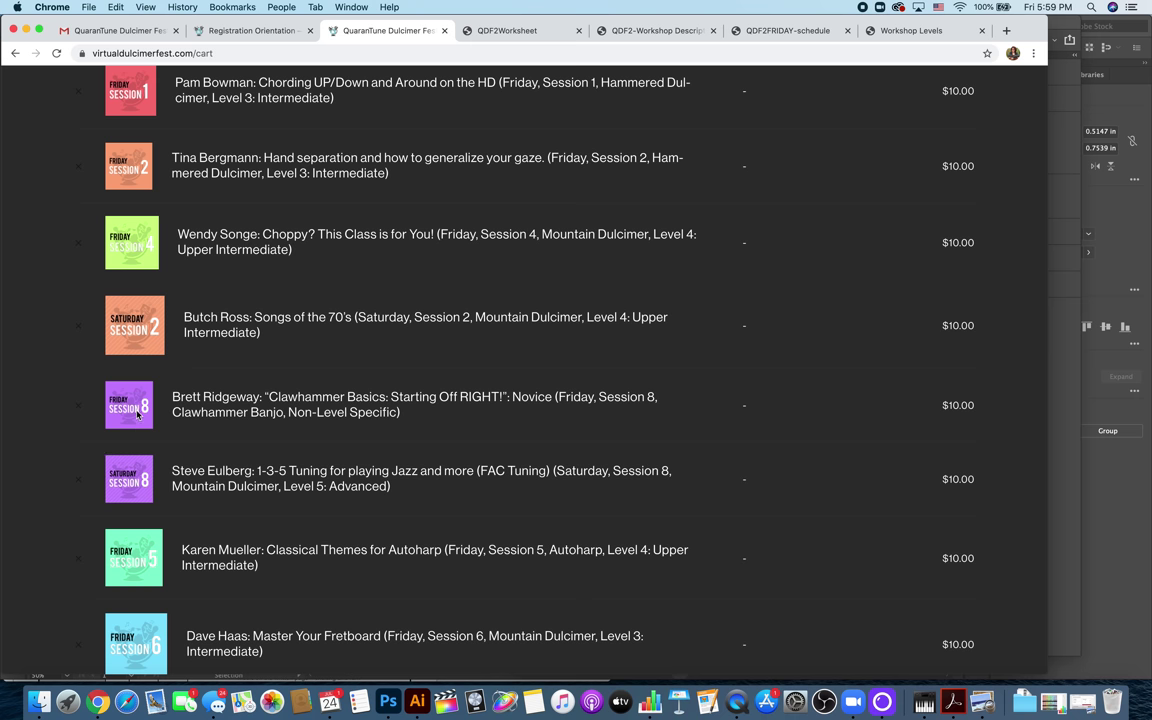
scroll(145, 498, down, 2)
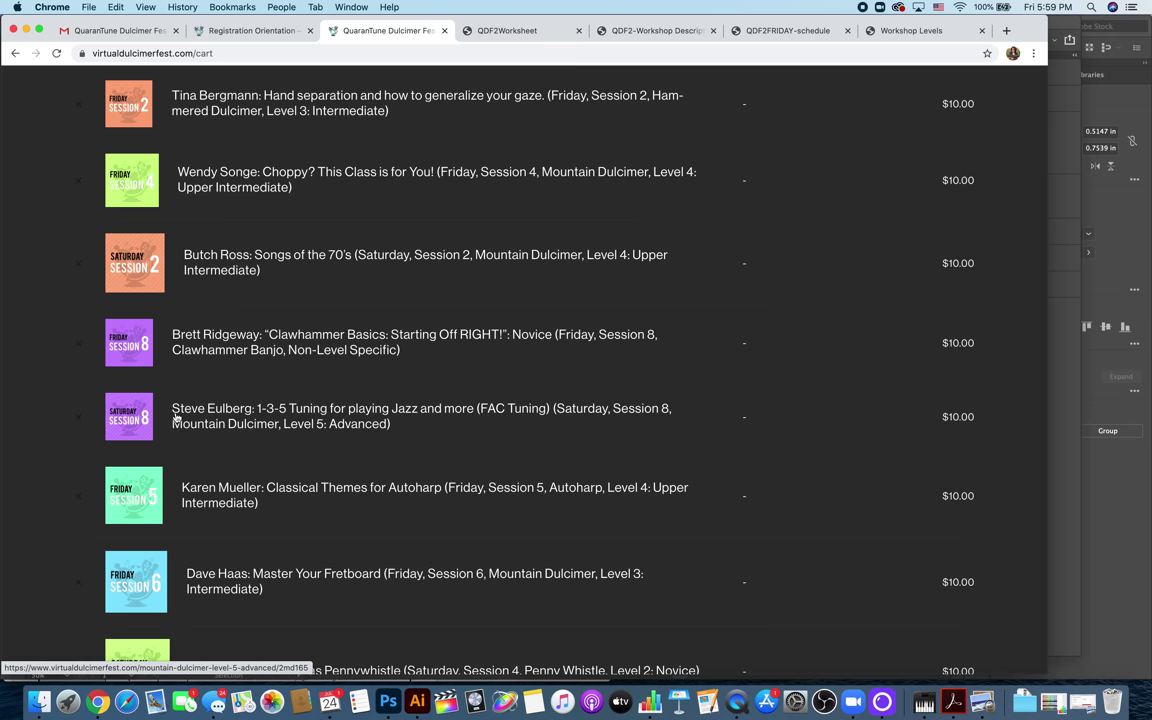
scroll(233, 259, up, 2)
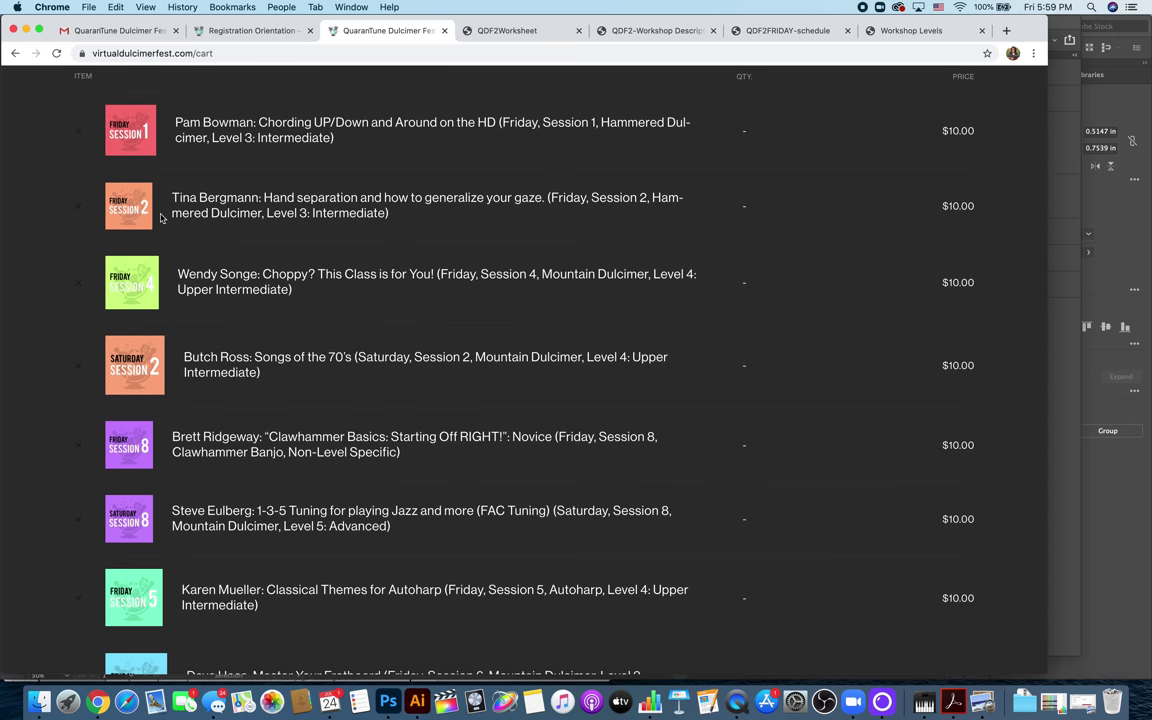
scroll(130, 213, down, 4)
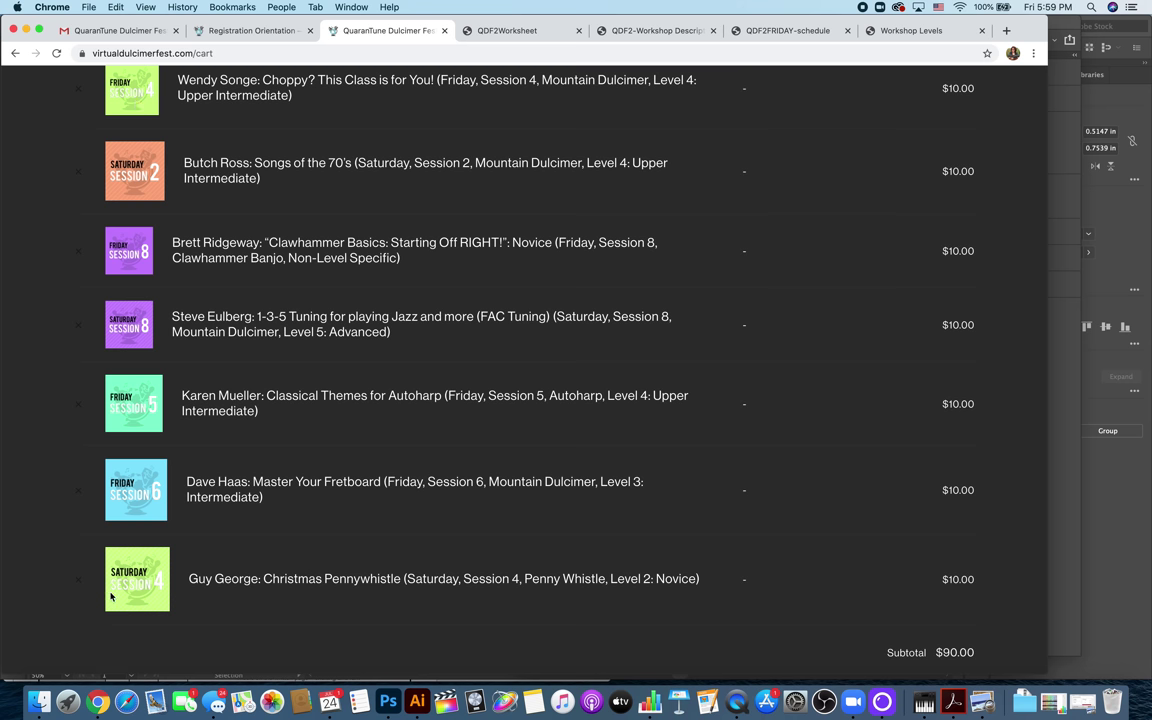
scroll(210, 261, up, 4)
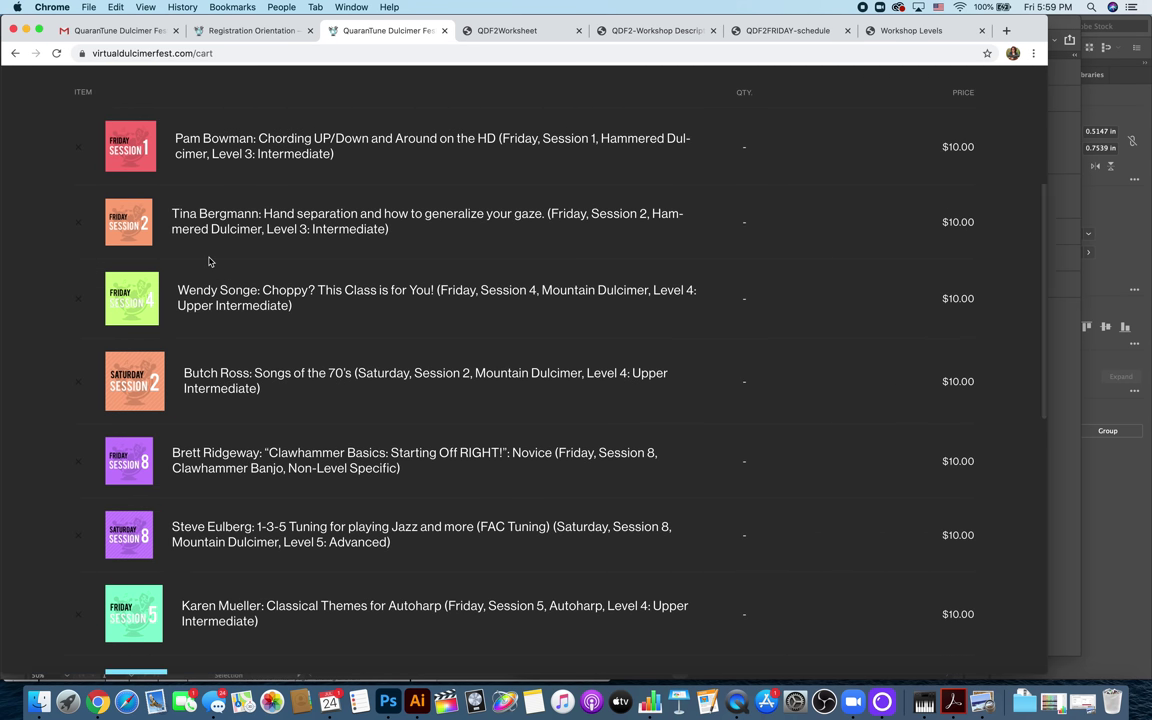
- Remove the Friday Session 8 workshop "Clawhammer Basics: Starting Off RIGHT!" from the cart and check the subtotal
scroll(210, 261, down, 3)
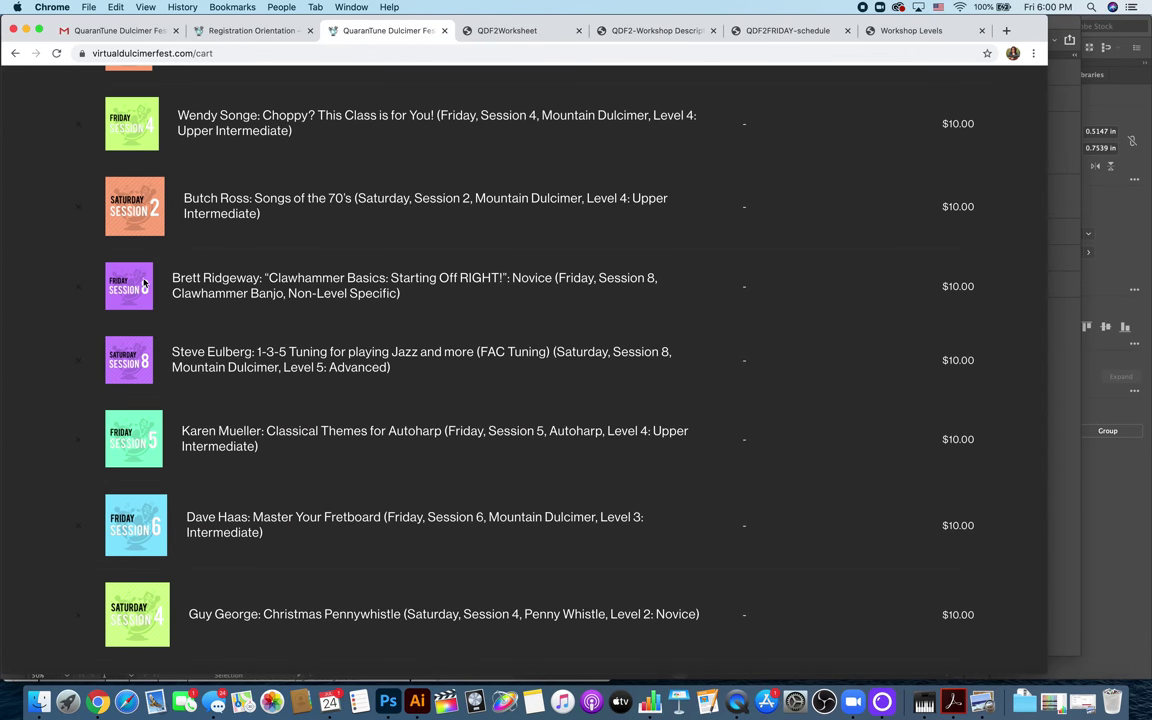
click(80, 291)
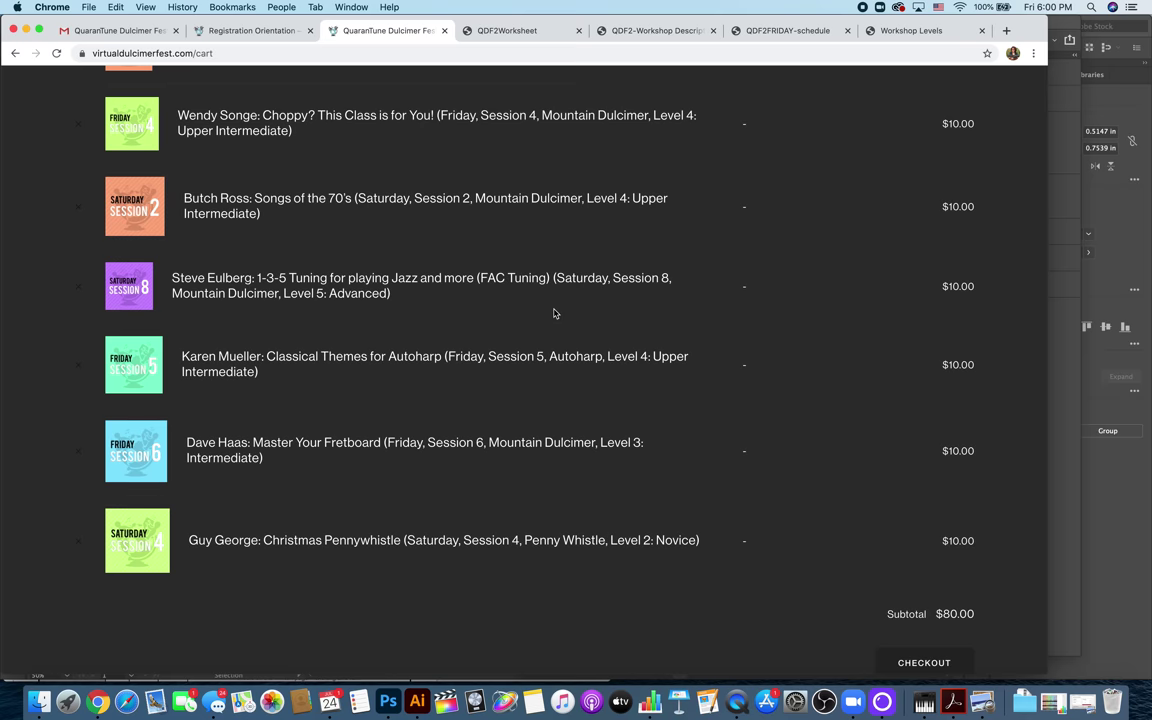
scroll(553, 313, down, 10)
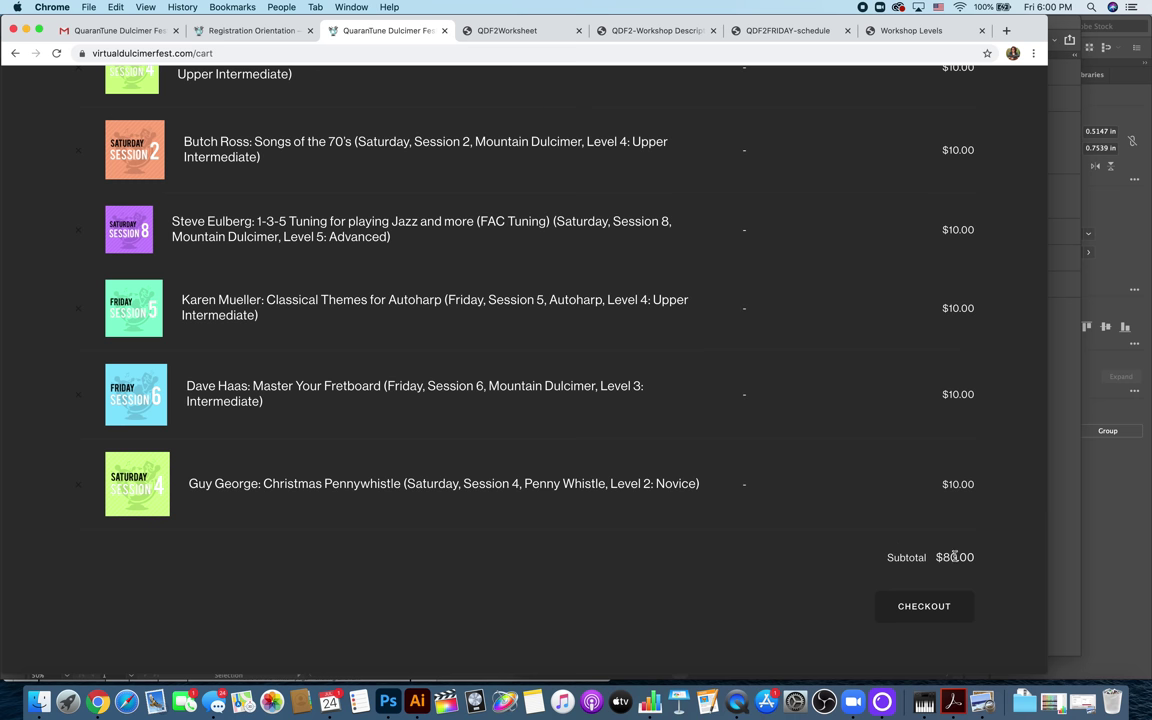
scroll(612, 455, down, 1)
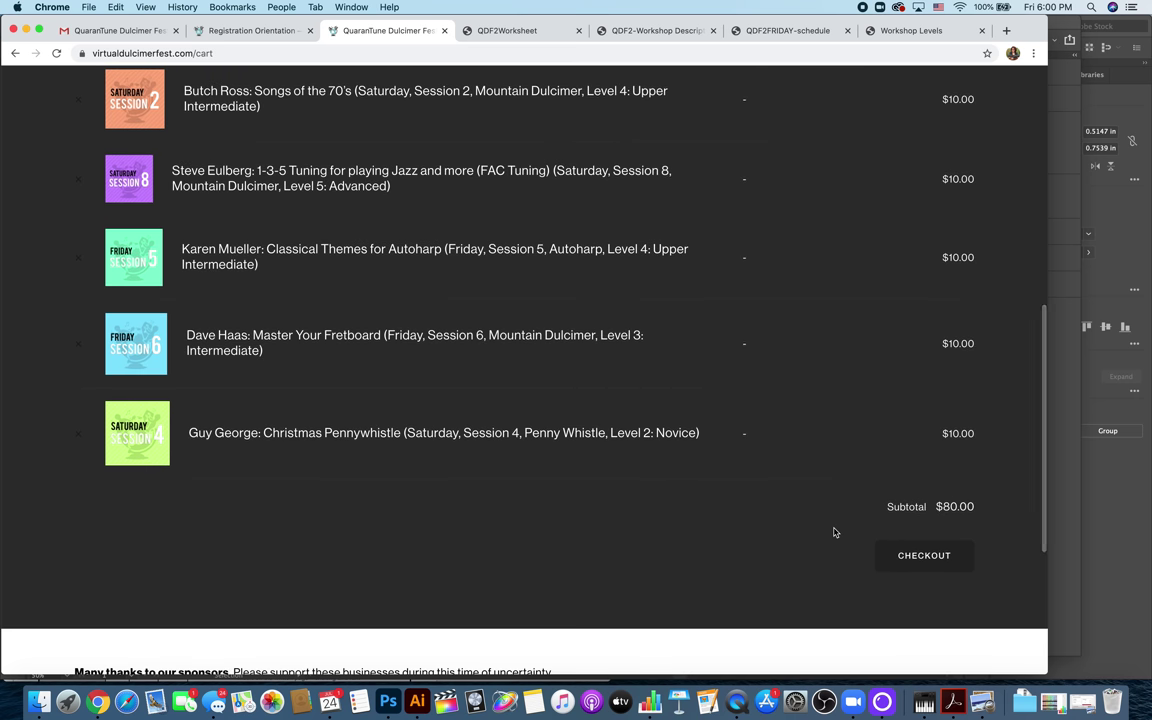
- Proceed to checkout and remove the Saturday Session 8 workshop "1-3-5 Tuning for playing Jazz and more" from the order
click(924, 557)
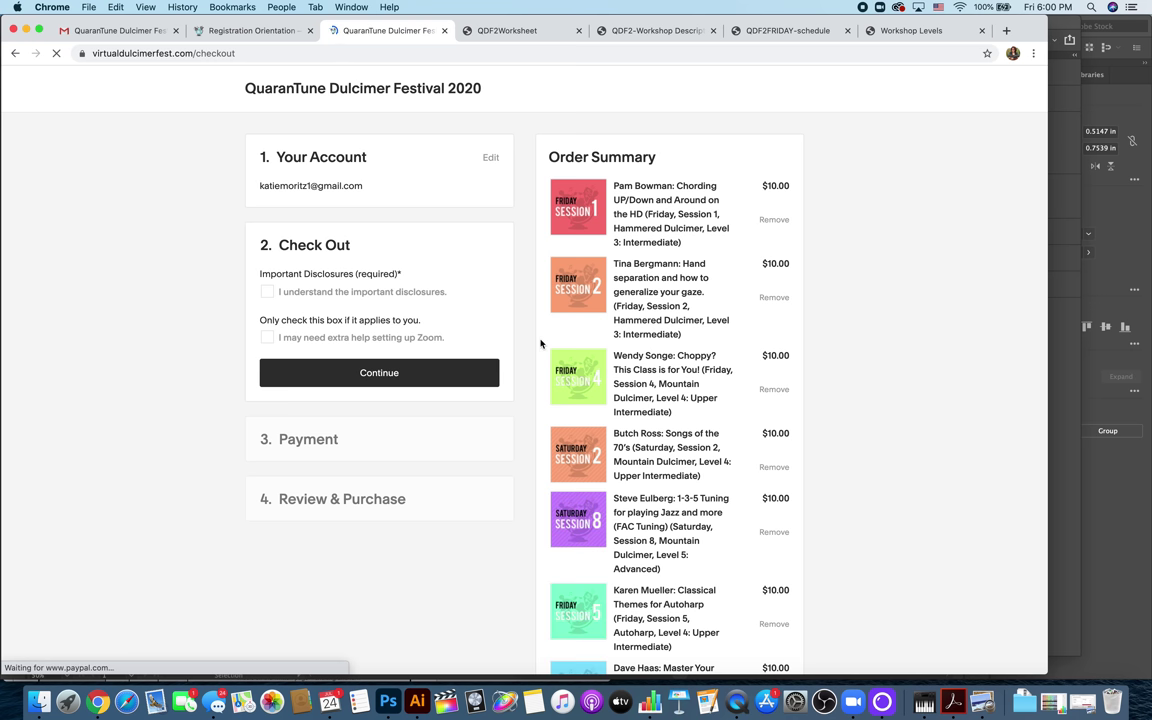
scroll(540, 343, down, 1)
scroll(540, 343, down, 3)
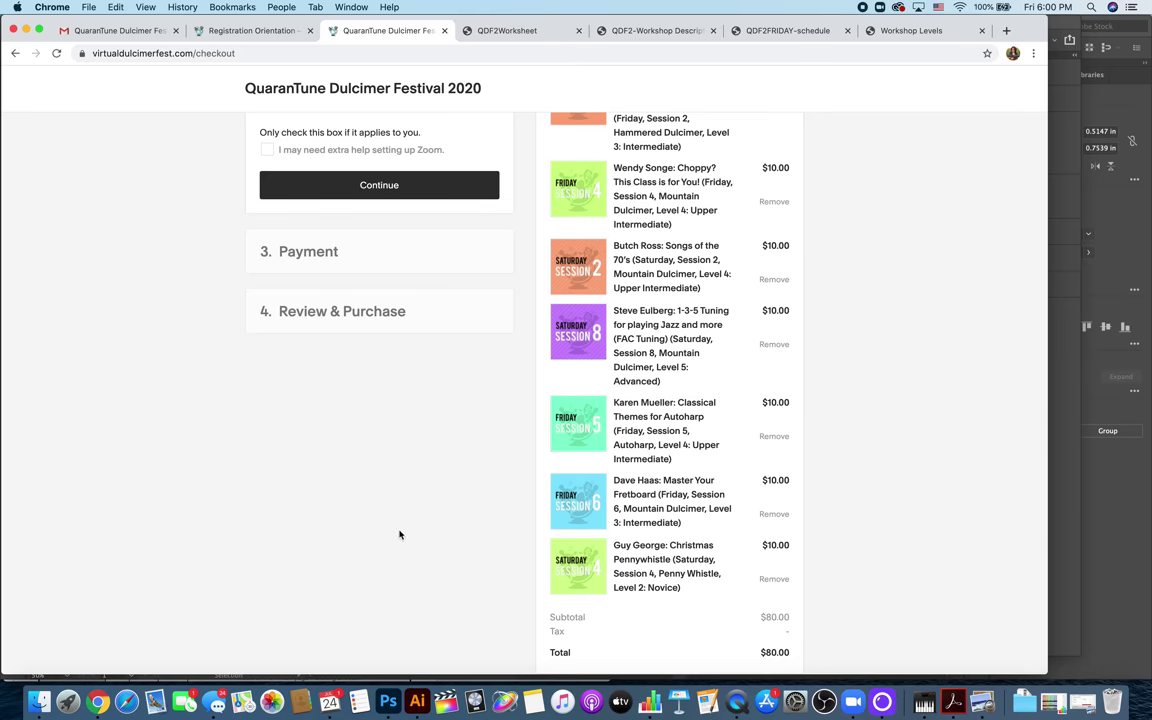
scroll(391, 550, up, 2)
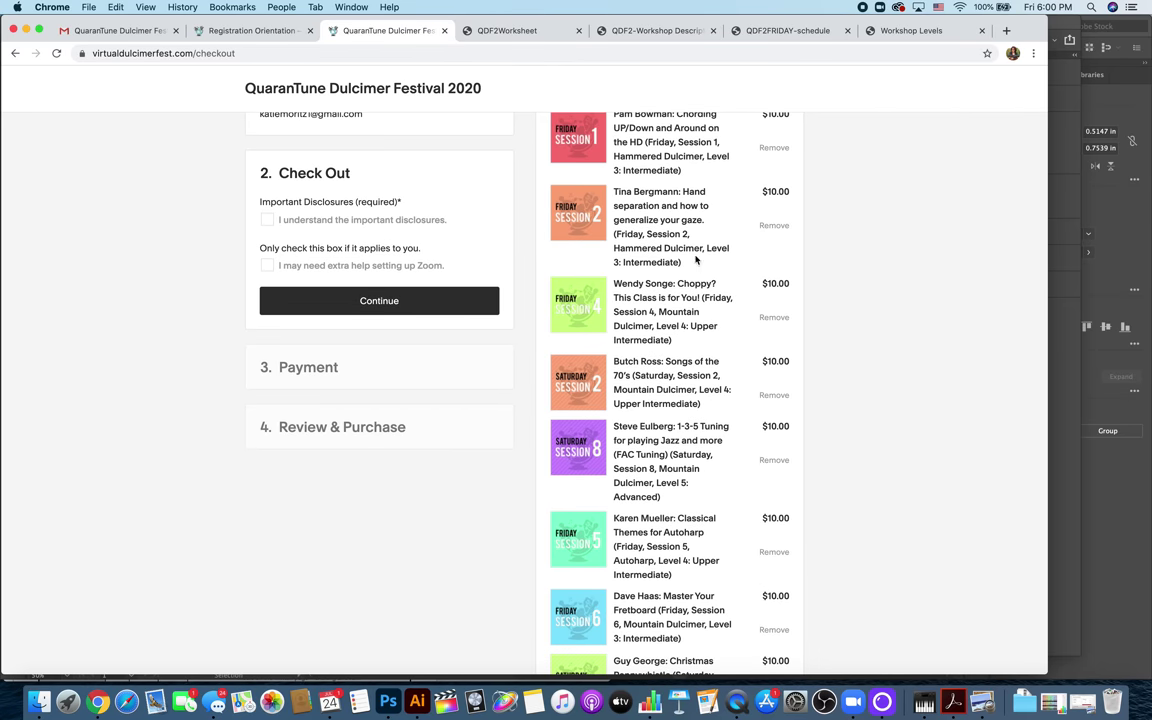
scroll(660, 250, up, 2)
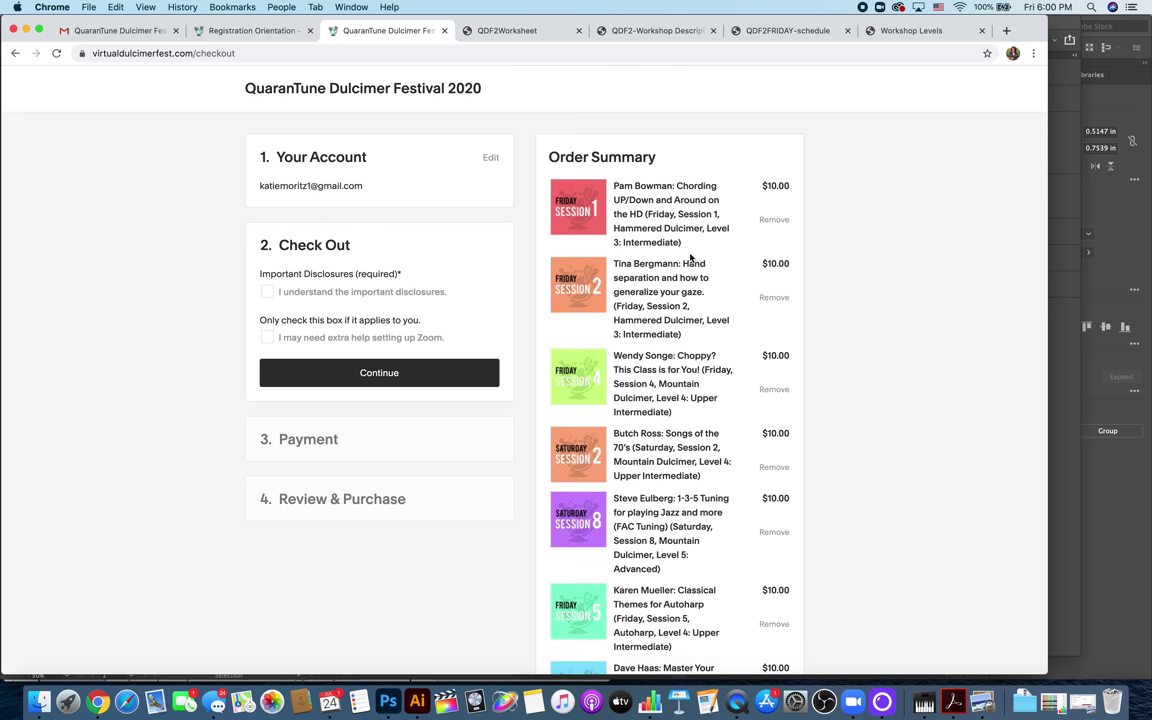
scroll(680, 565, down, 3)
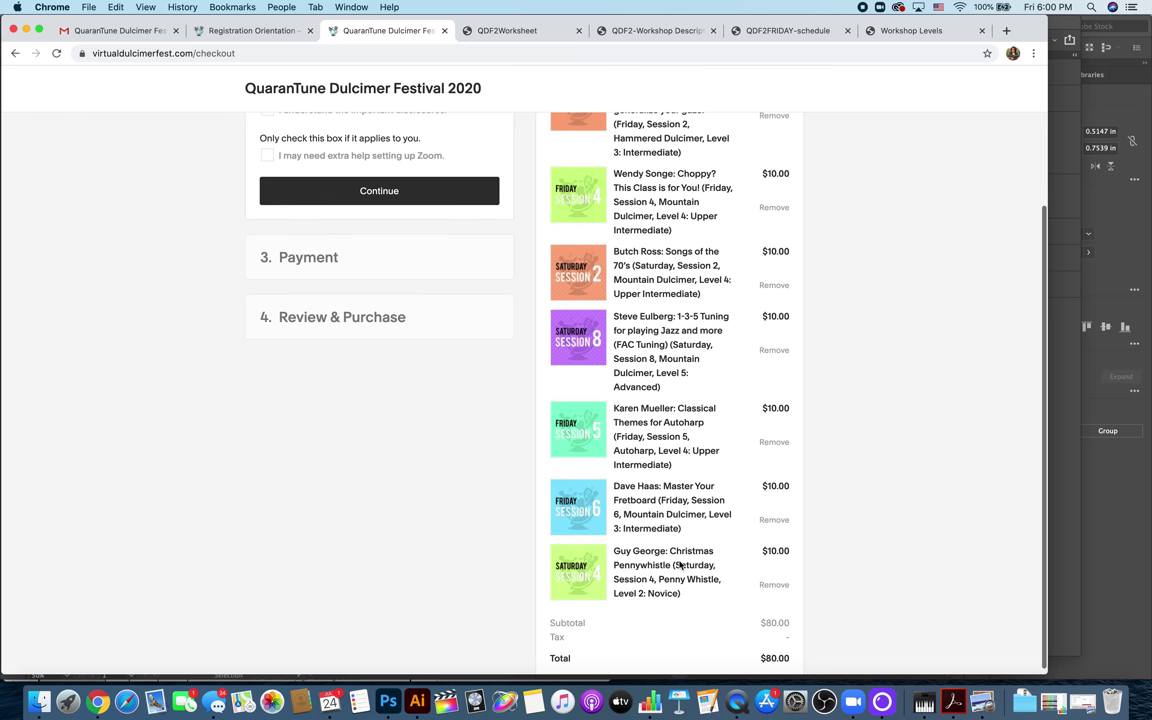
click(776, 350)
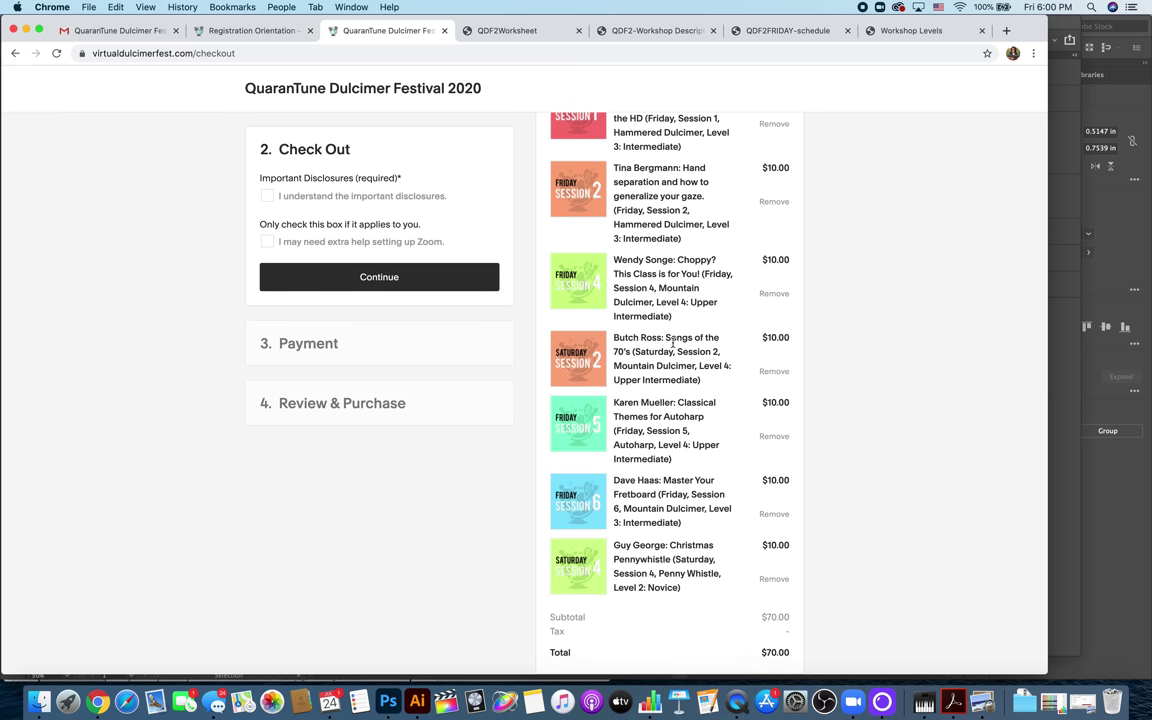
- Edit the account section of the checkout to sign out, and clear the prefilled email address
scroll(672, 343, up, 2)
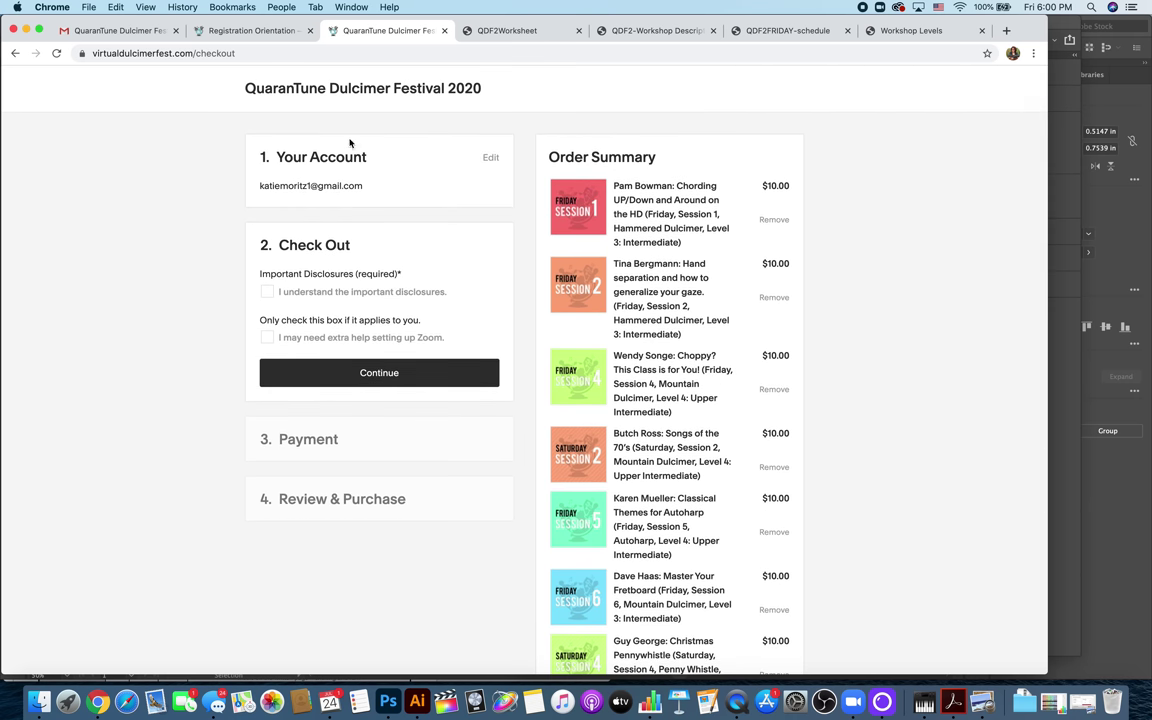
click(490, 159)
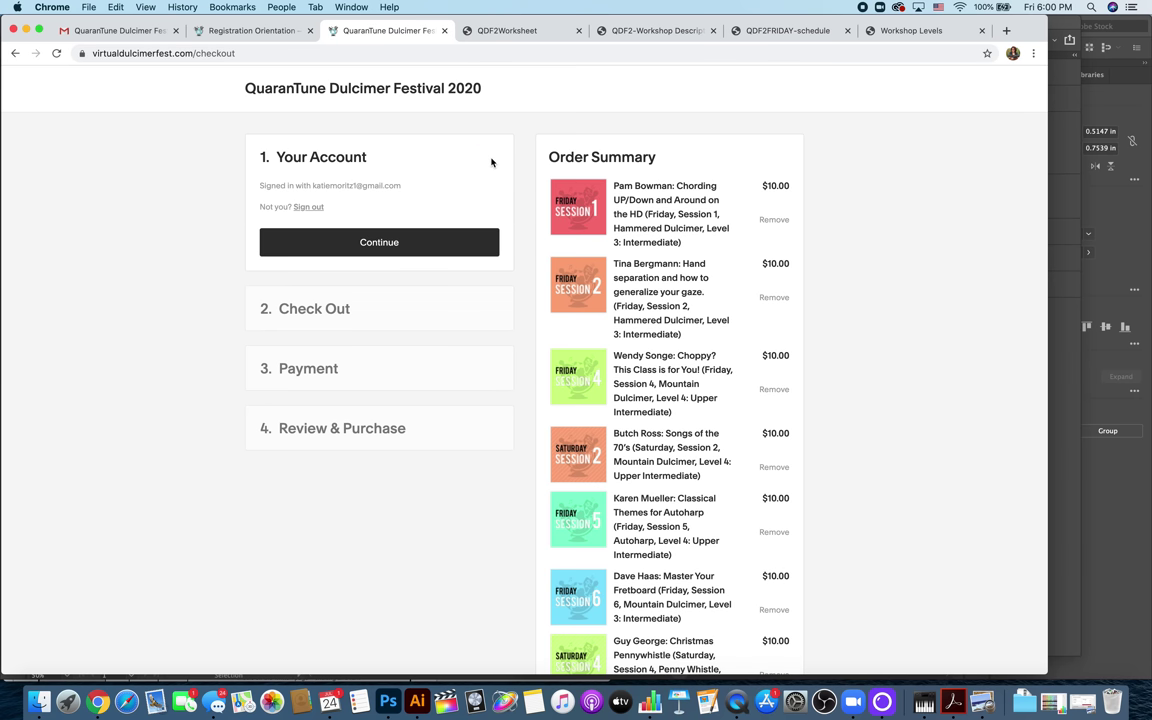
click(309, 208)
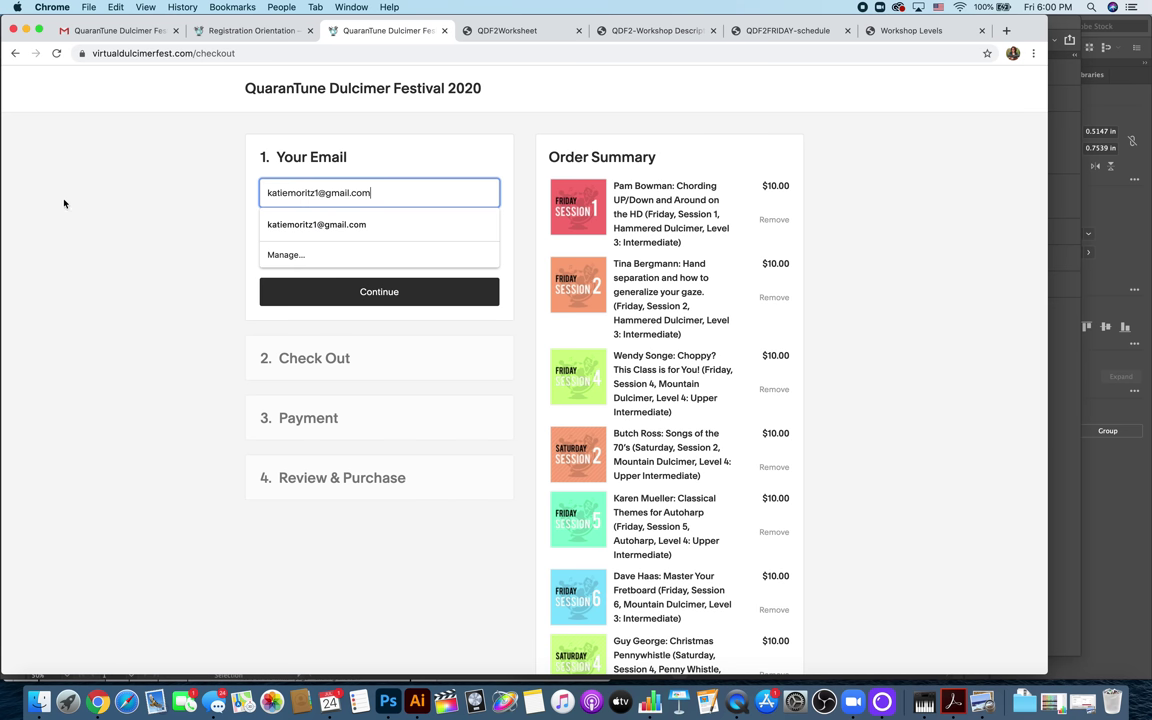
drag(386, 192, 264, 190)
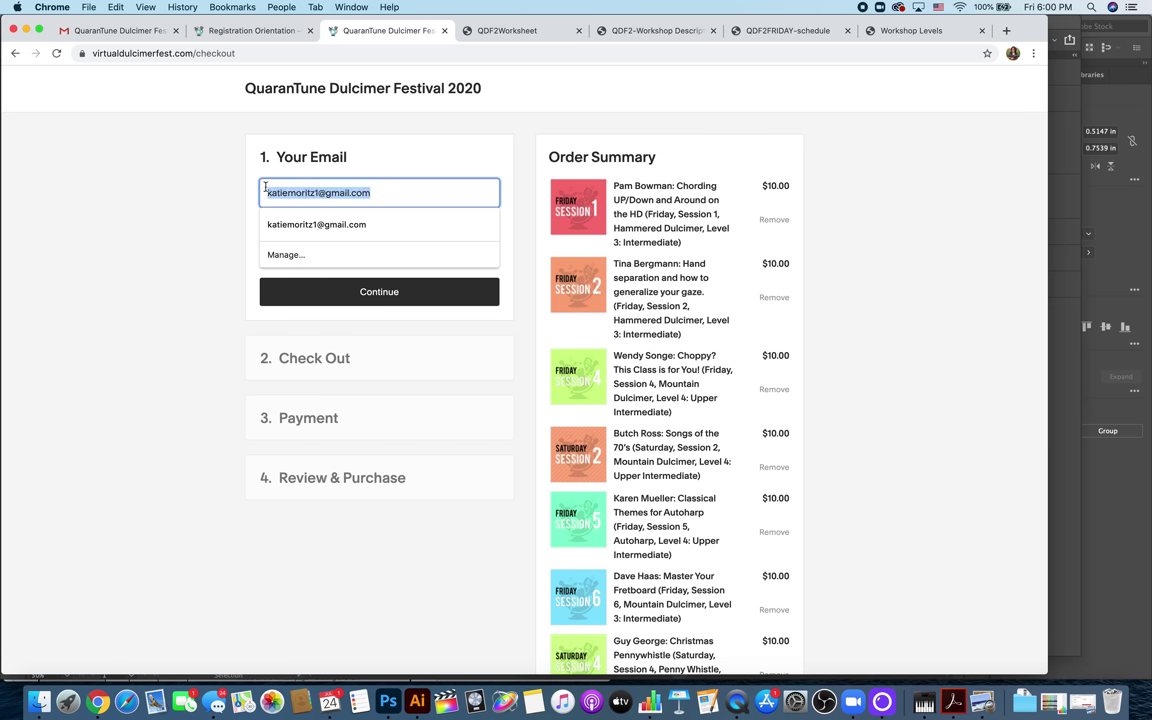
key(BackSpace)
click(206, 244)
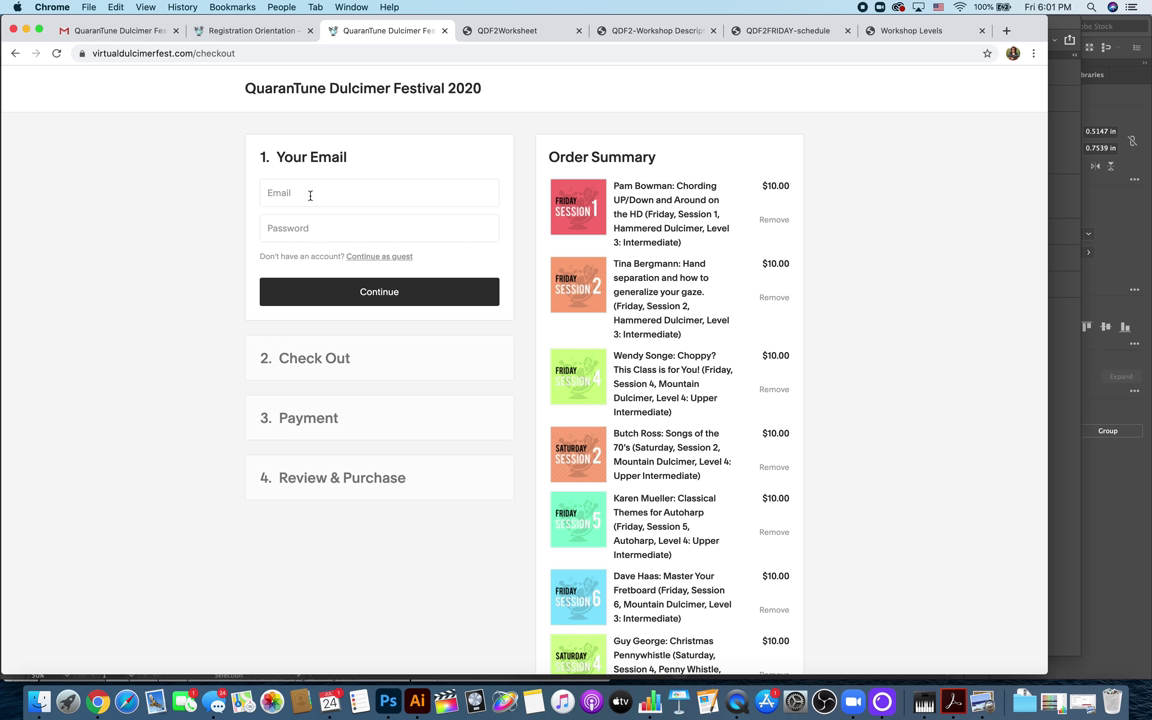
- View the guest checkout form, return to the sign-in form and sign in with the account email and password
click(378, 256)
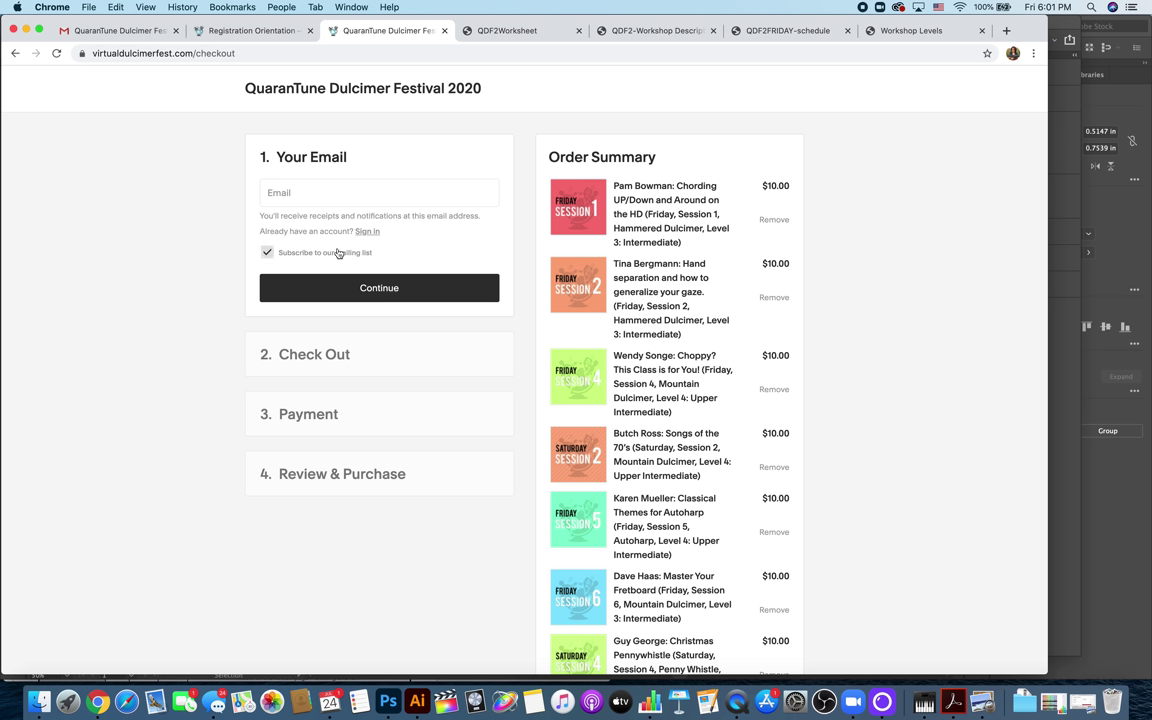
click(366, 233)
click(293, 194)
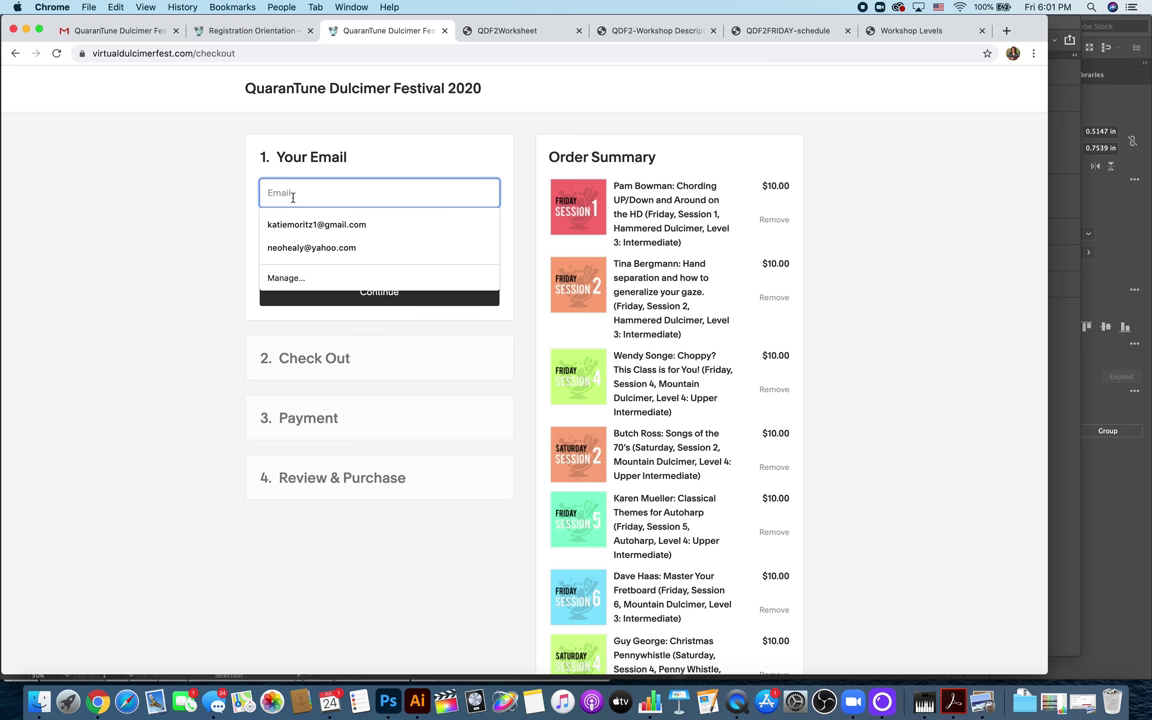
click(298, 224)
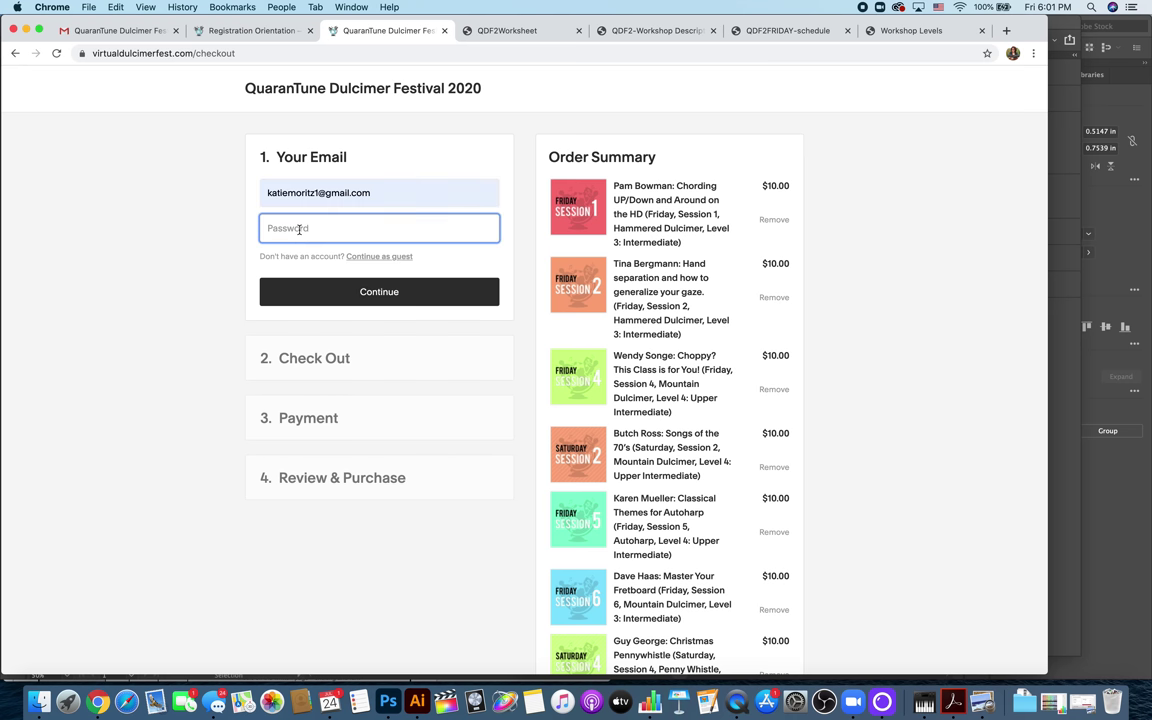
text(•)
click(393, 291)
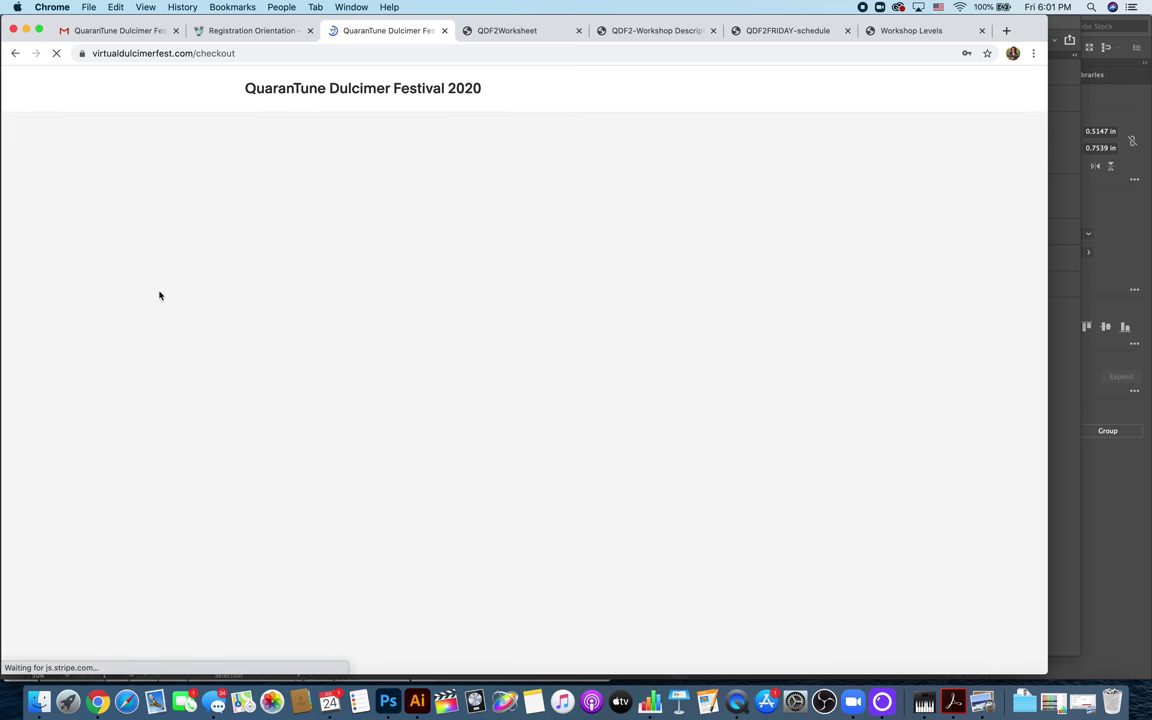
- Confirm understanding of the important disclosures, leave the Zoom help option unselected and continue the checkout
scroll(190, 290, up, 2)
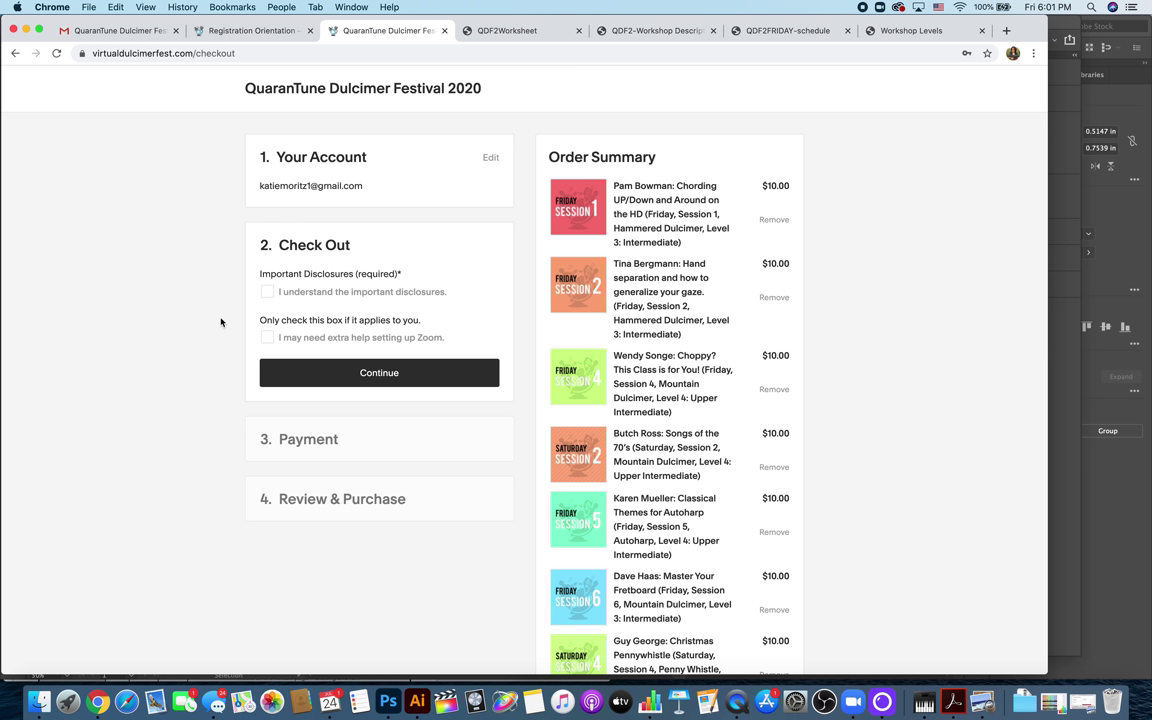
click(267, 292)
click(375, 377)
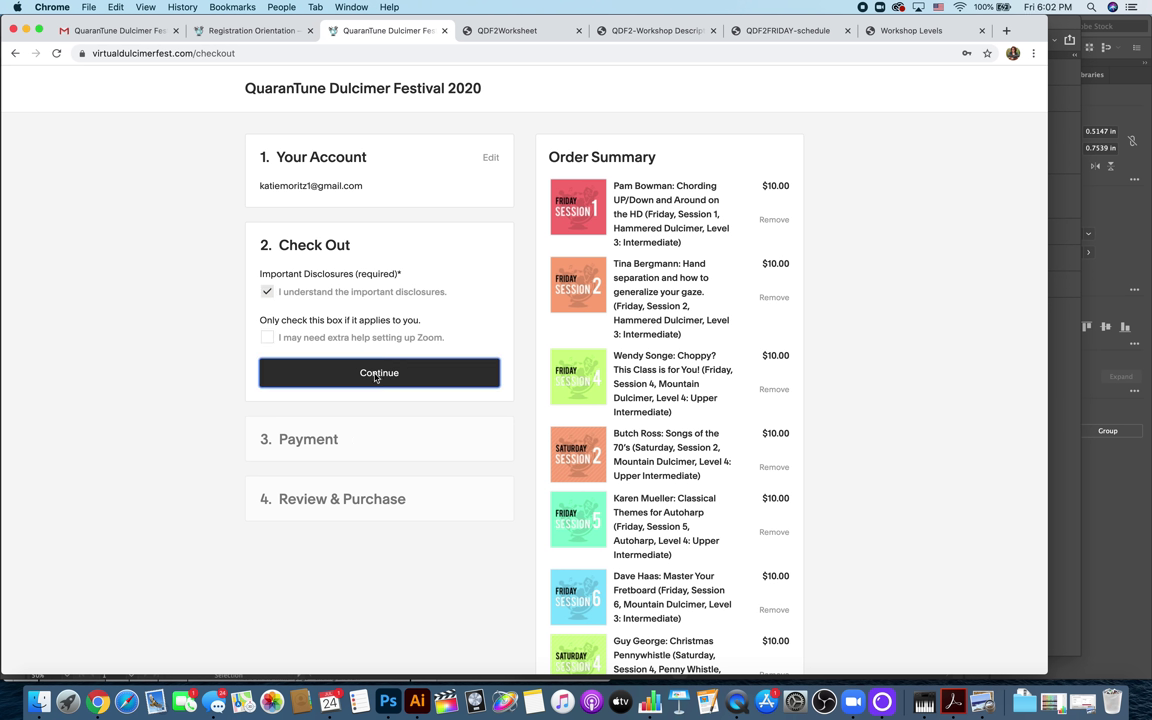
- Check the saved payment method choices in the checkout's payment section, and switch the payment option from credit card to PayPal
scroll(375, 377, down, 3)
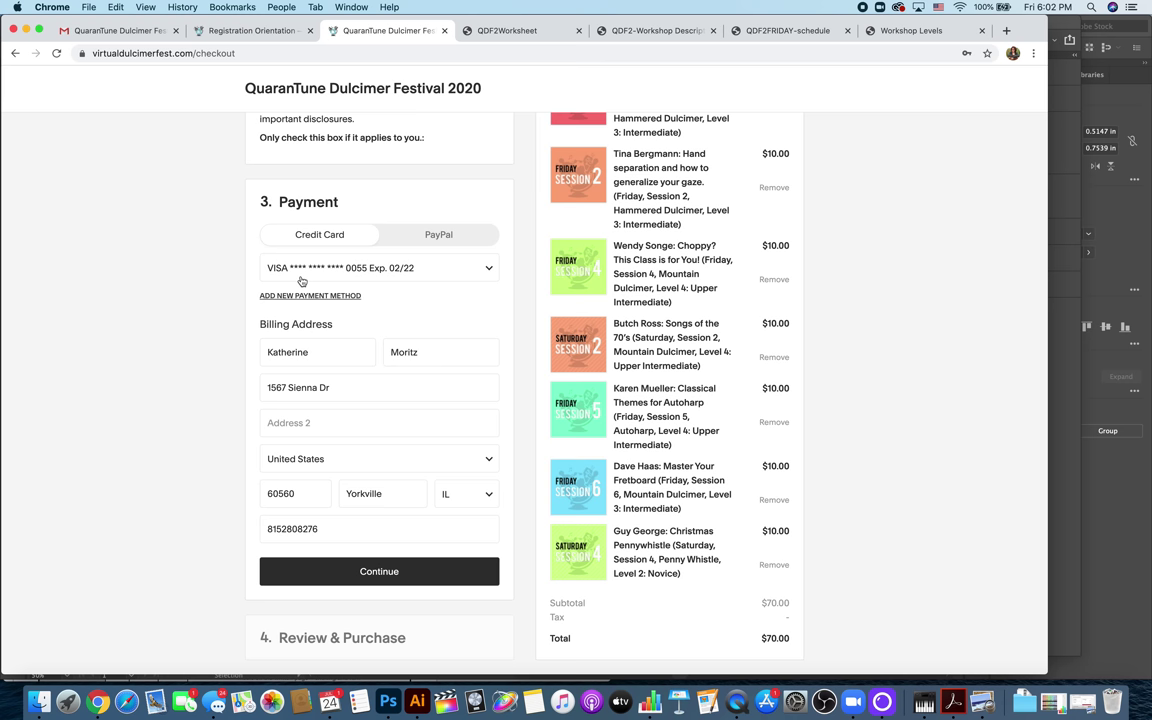
click(445, 266)
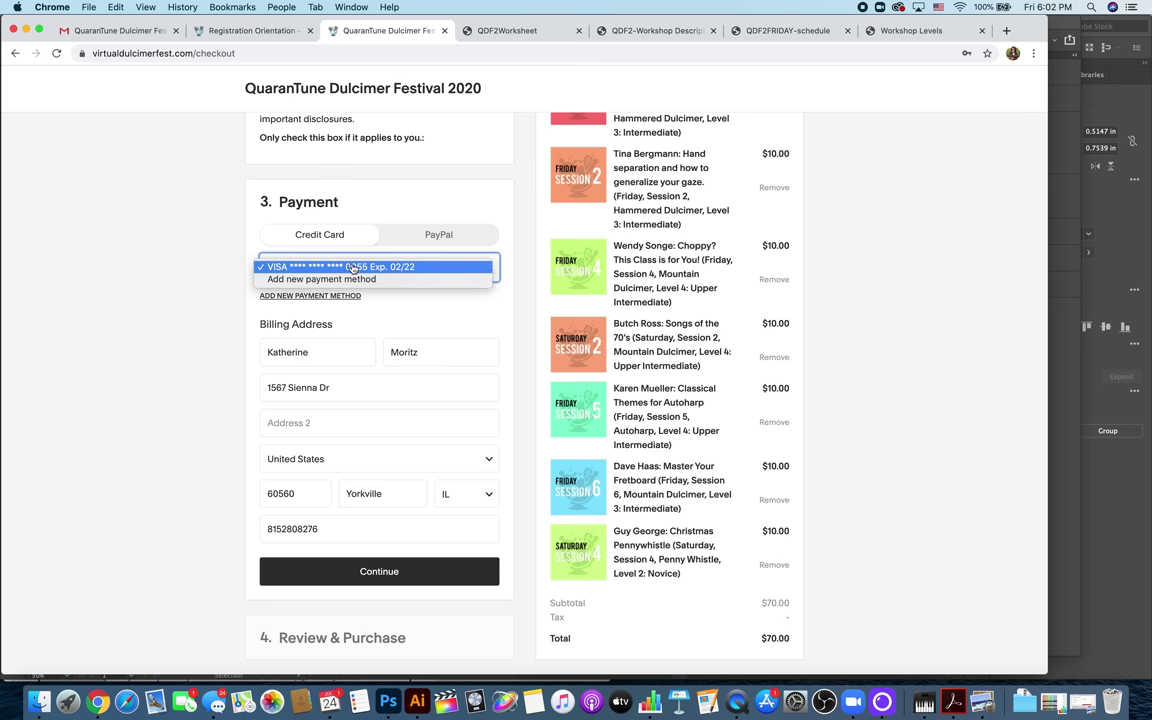
click(457, 235)
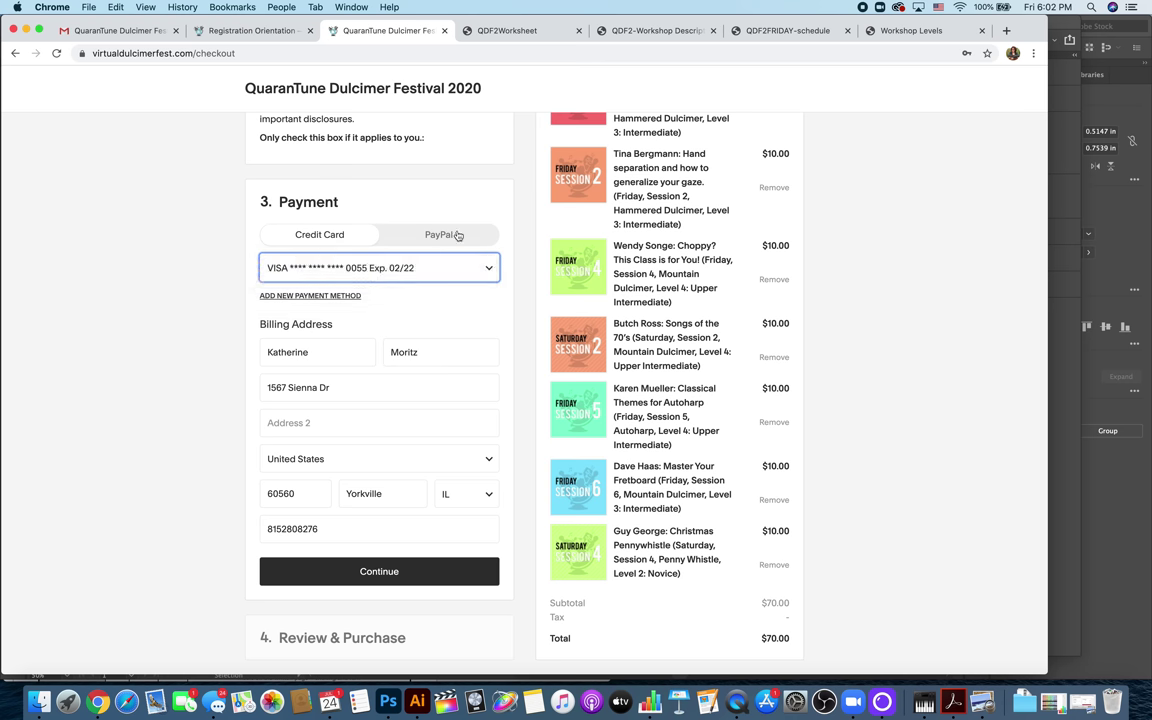
click(437, 236)
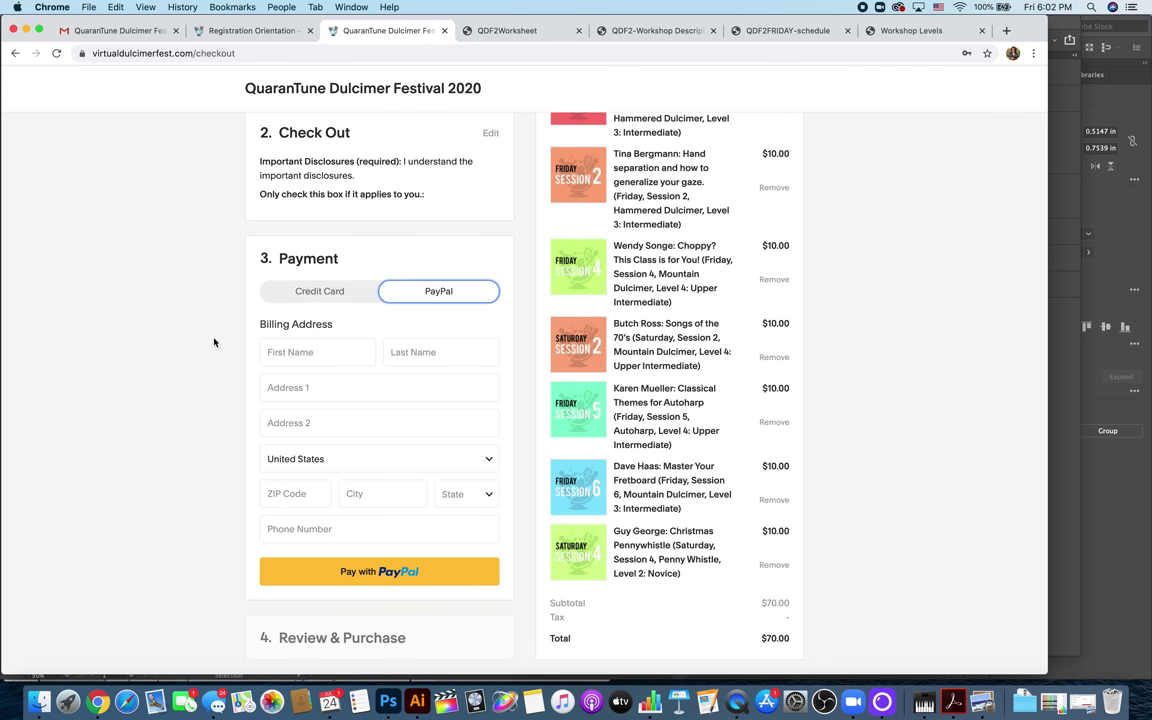
scroll(360, 345, down, 1)
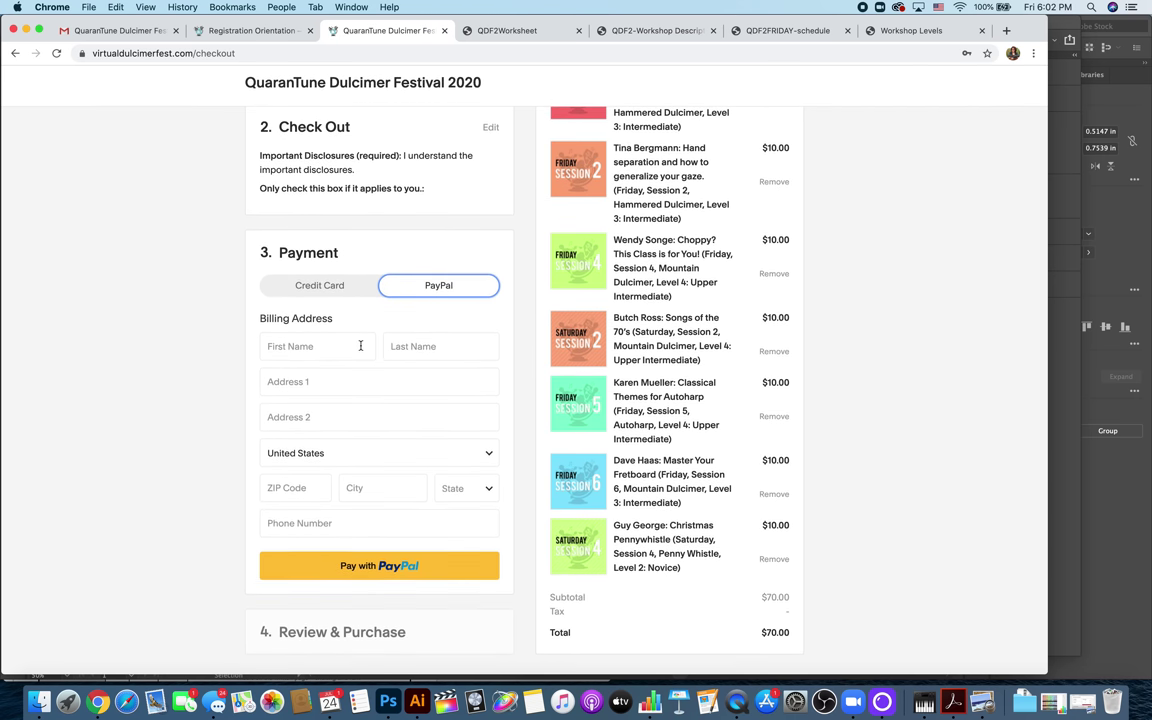
scroll(267, 380, up, 3)
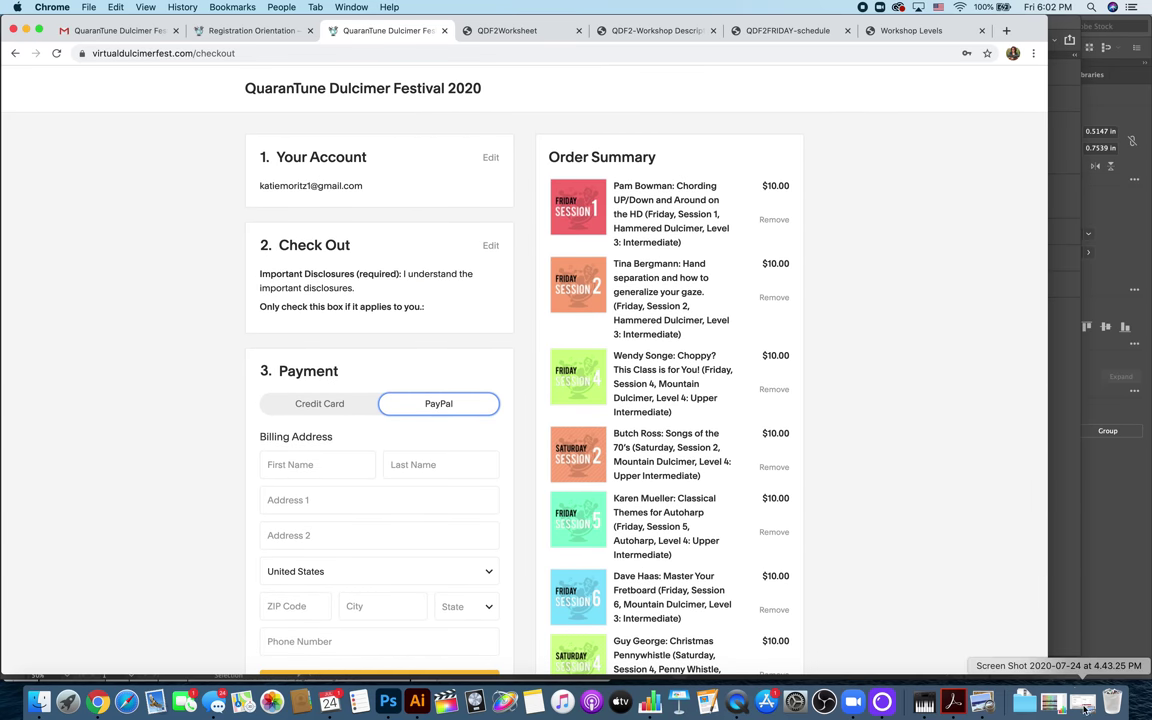
- Restore the minimized checkout screenshot in Preview, examine the item availability in its order summary, and close the image
click(1083, 706)
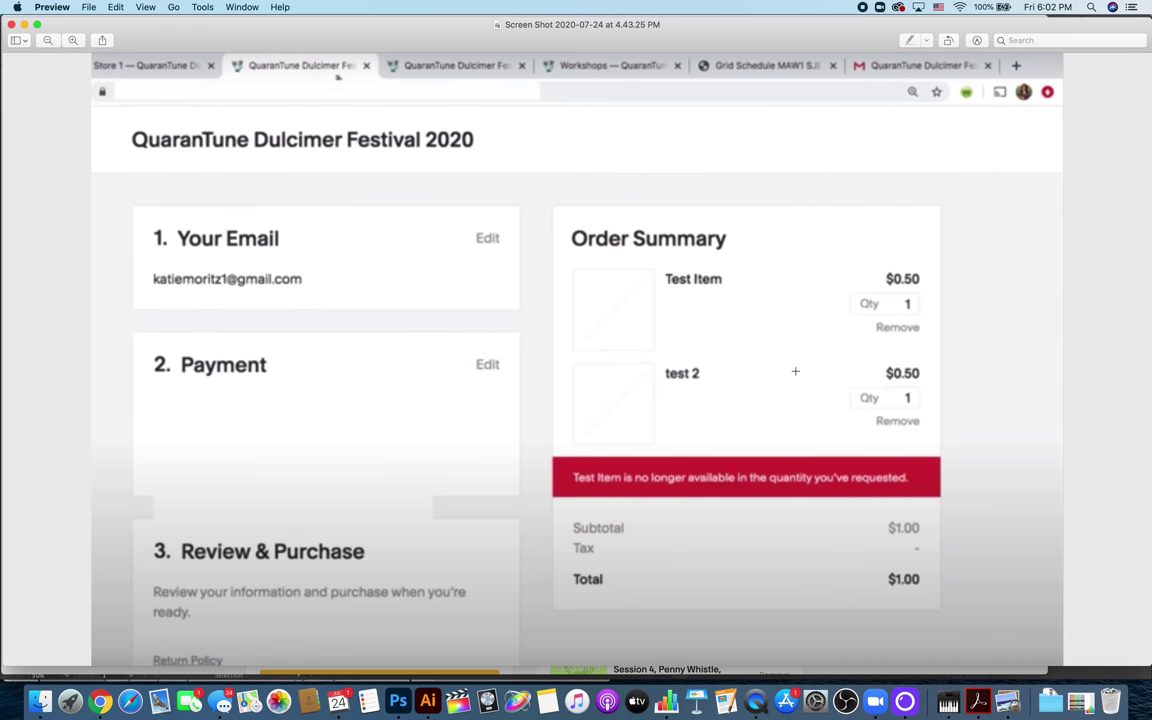
scroll(795, 371, up, 1)
click(12, 26)
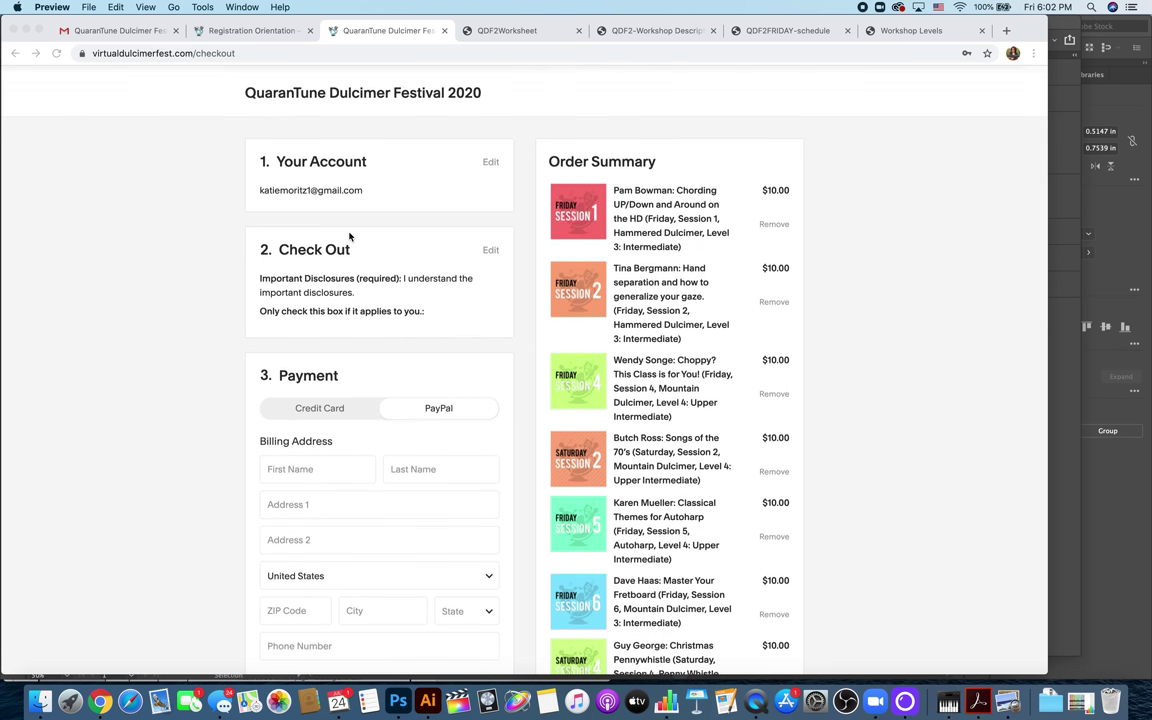